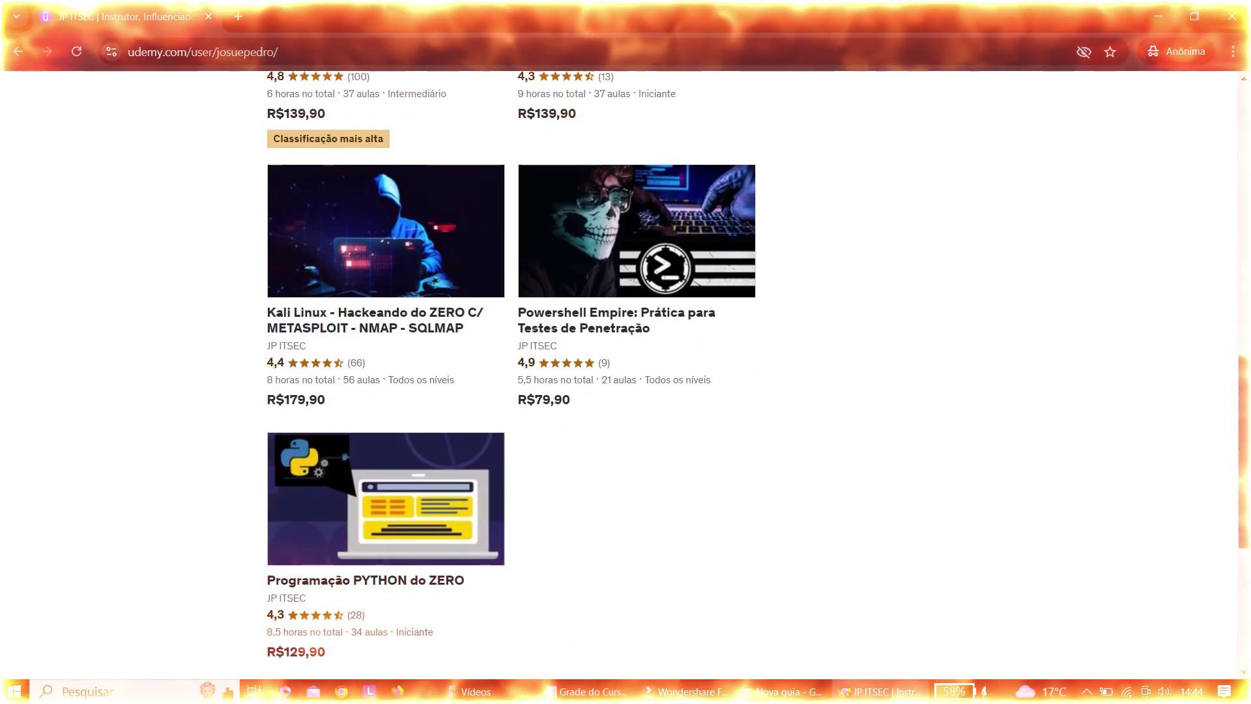
scroll(626, 375, "down", 3)
scroll(626, 375, "down", 3)
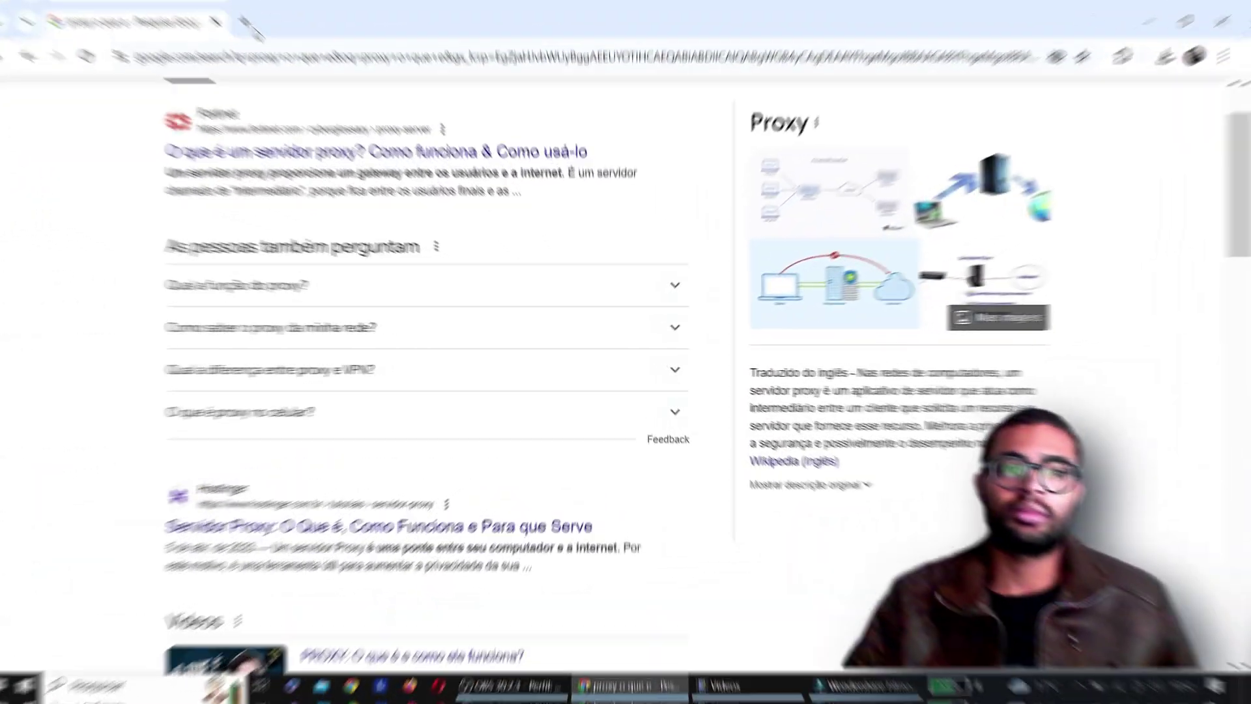
Step: Replace the proxy search results tab with a new tab and open the browser settings in it
key("ctrl+t")
left_click(209, 17)
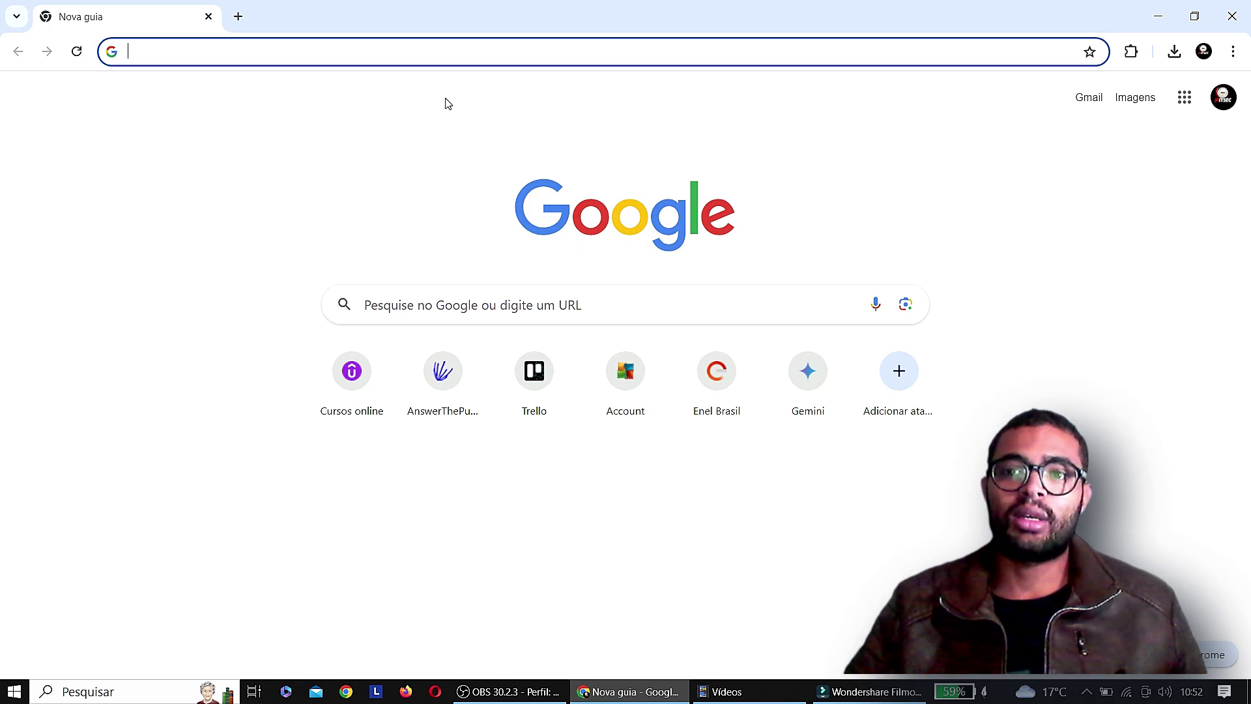
left_click(1233, 52)
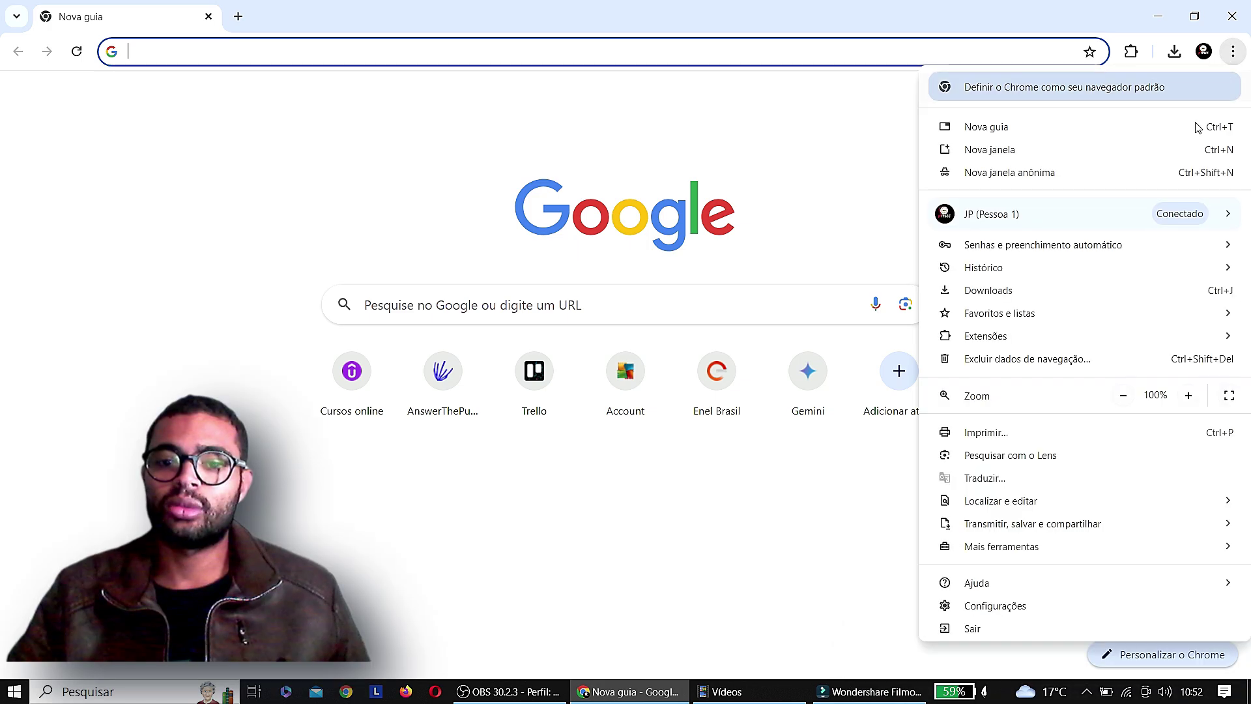
left_click(994, 605)
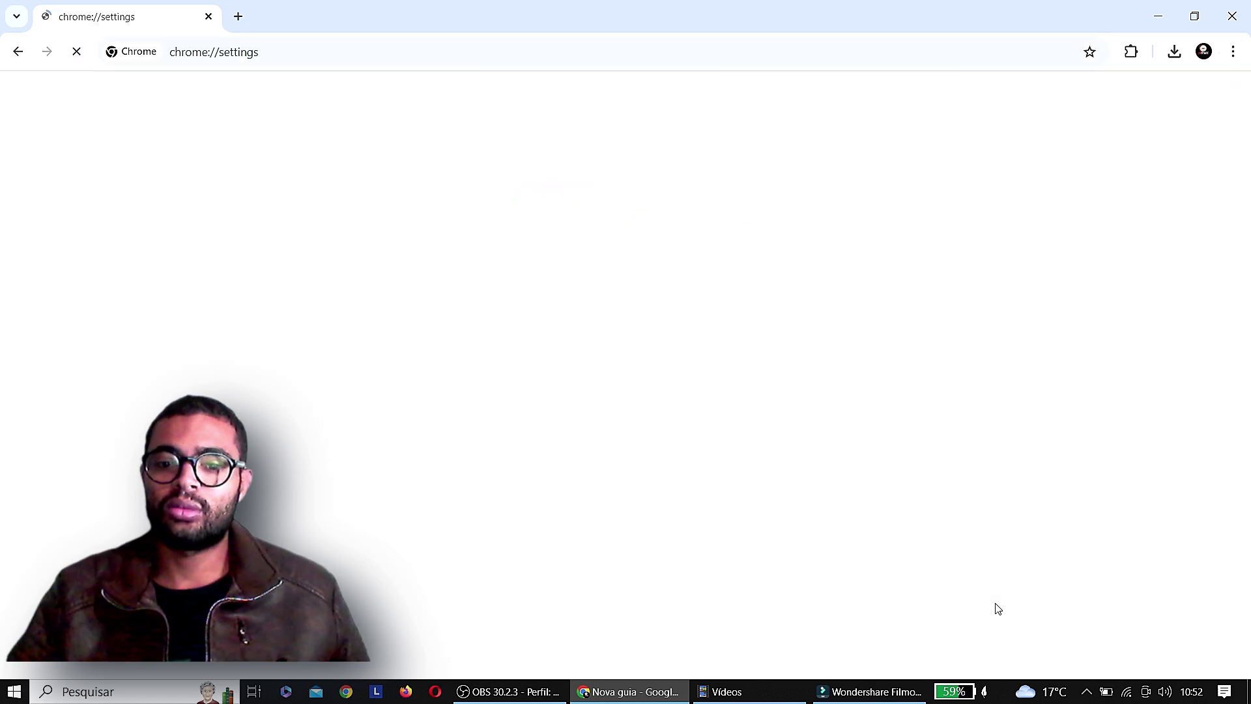
Step: Search the browser settings for "proxy" and open the computer's proxy settings
left_click(461, 100)
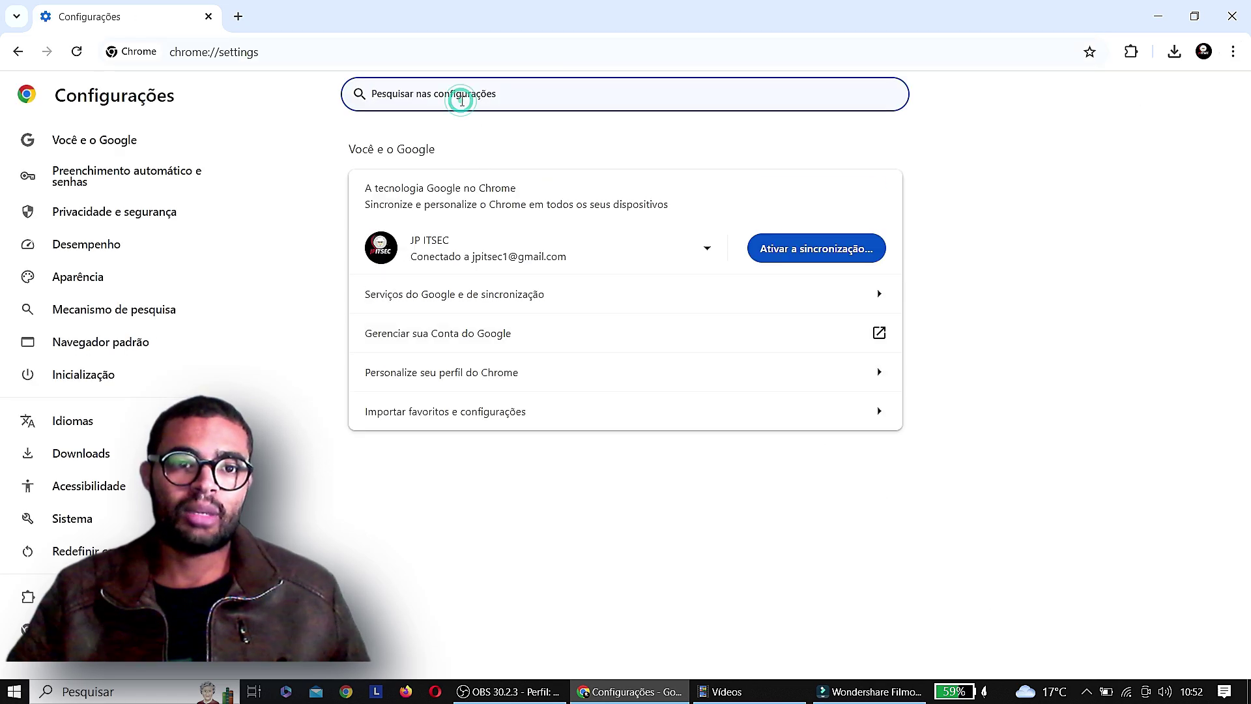
type("proxy")
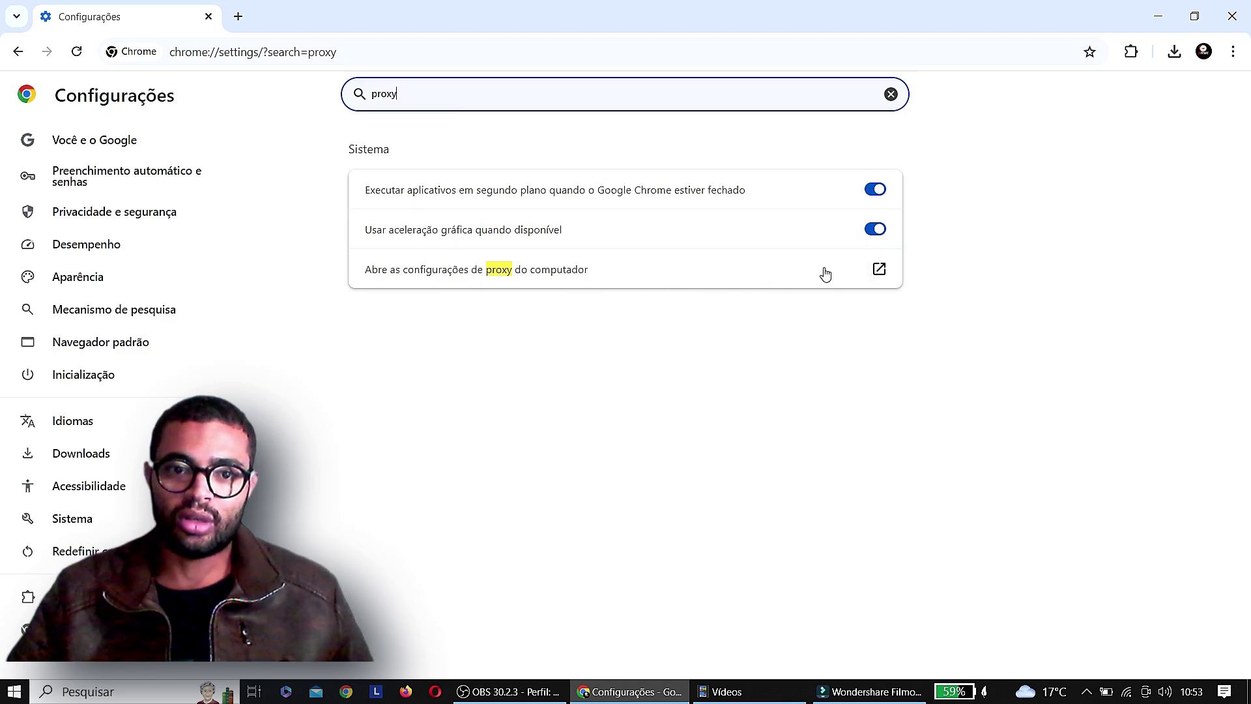
left_click(885, 270)
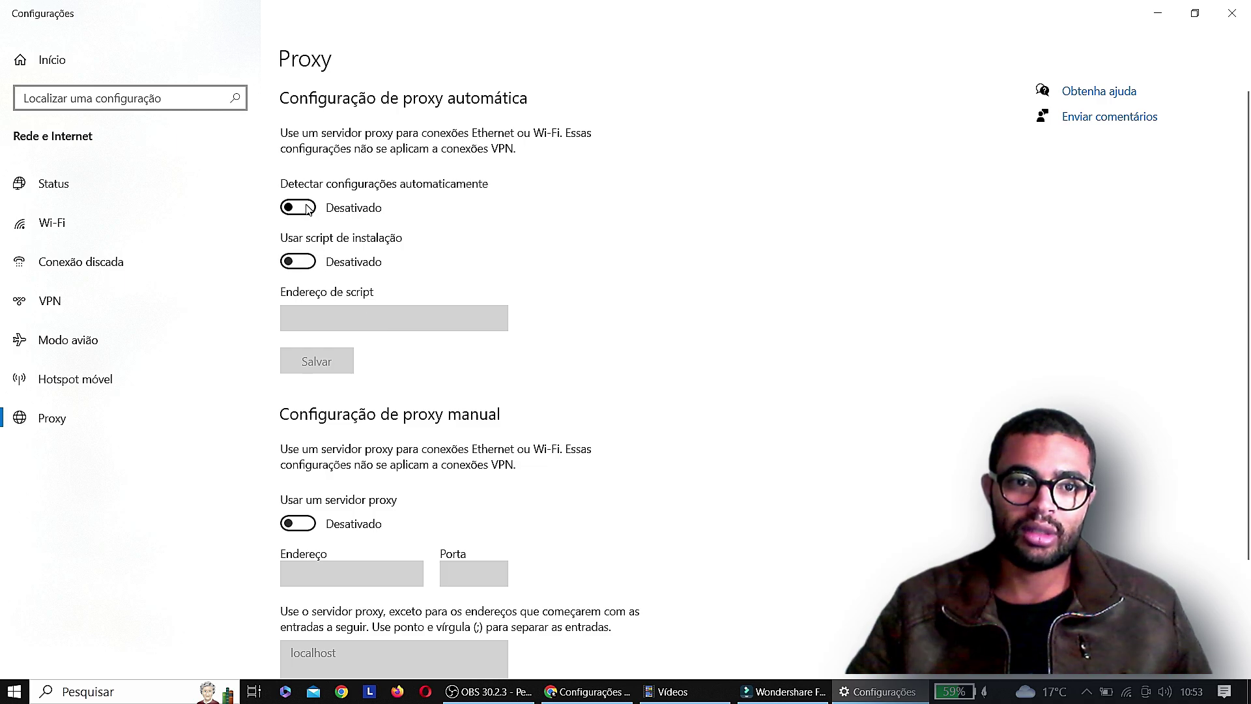
Step: Turn on the use of a proxy server under manual proxy setup and go through its address and exceptions fields
scroll(586, 378, "down", 3)
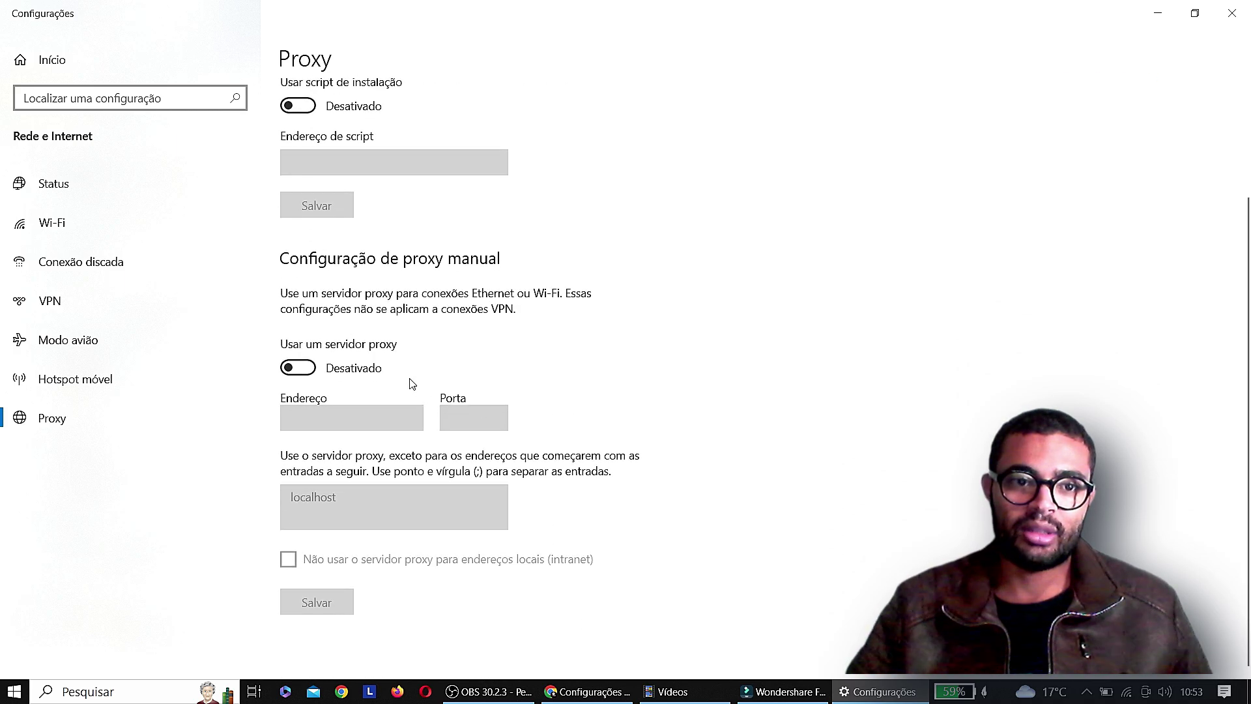
left_click(311, 369)
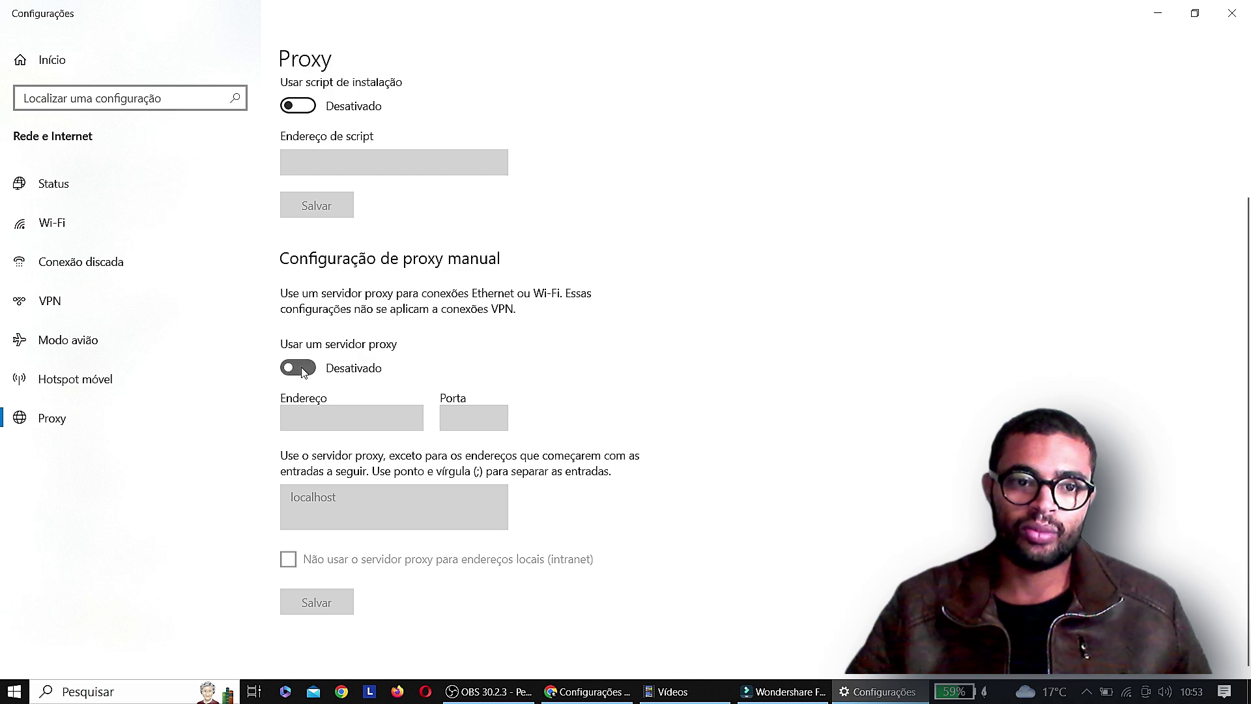
left_click(335, 421)
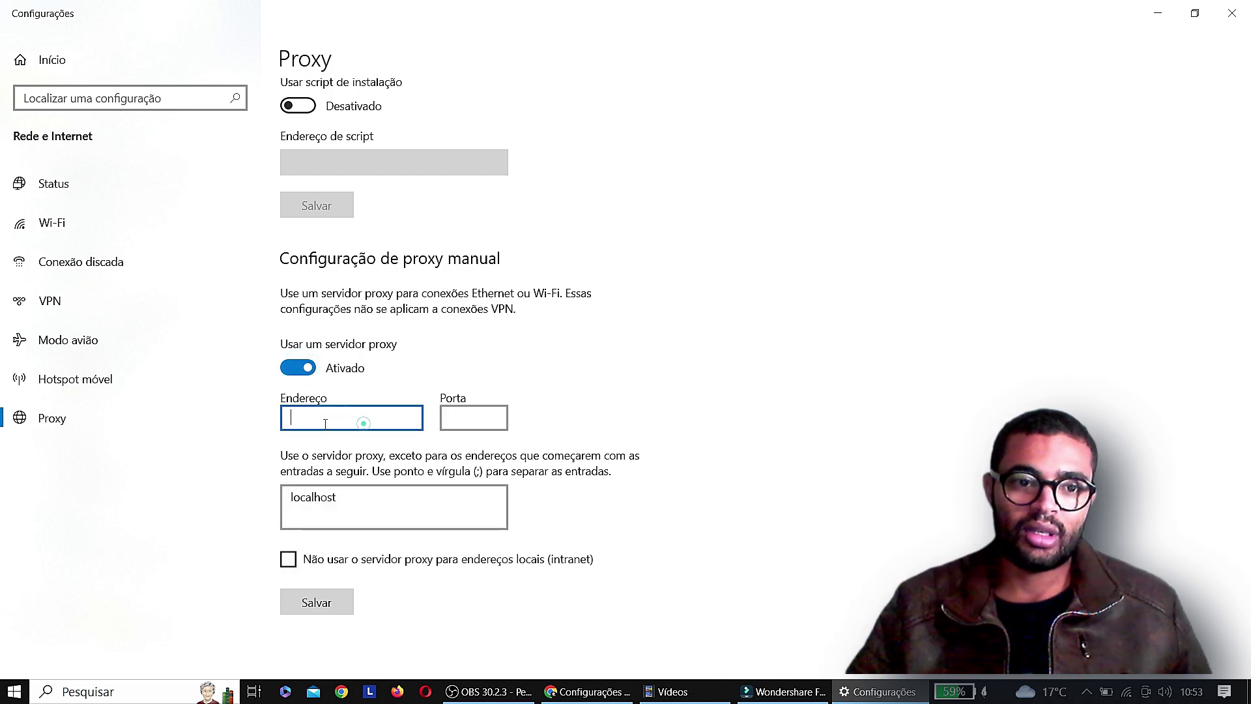
left_click(364, 421)
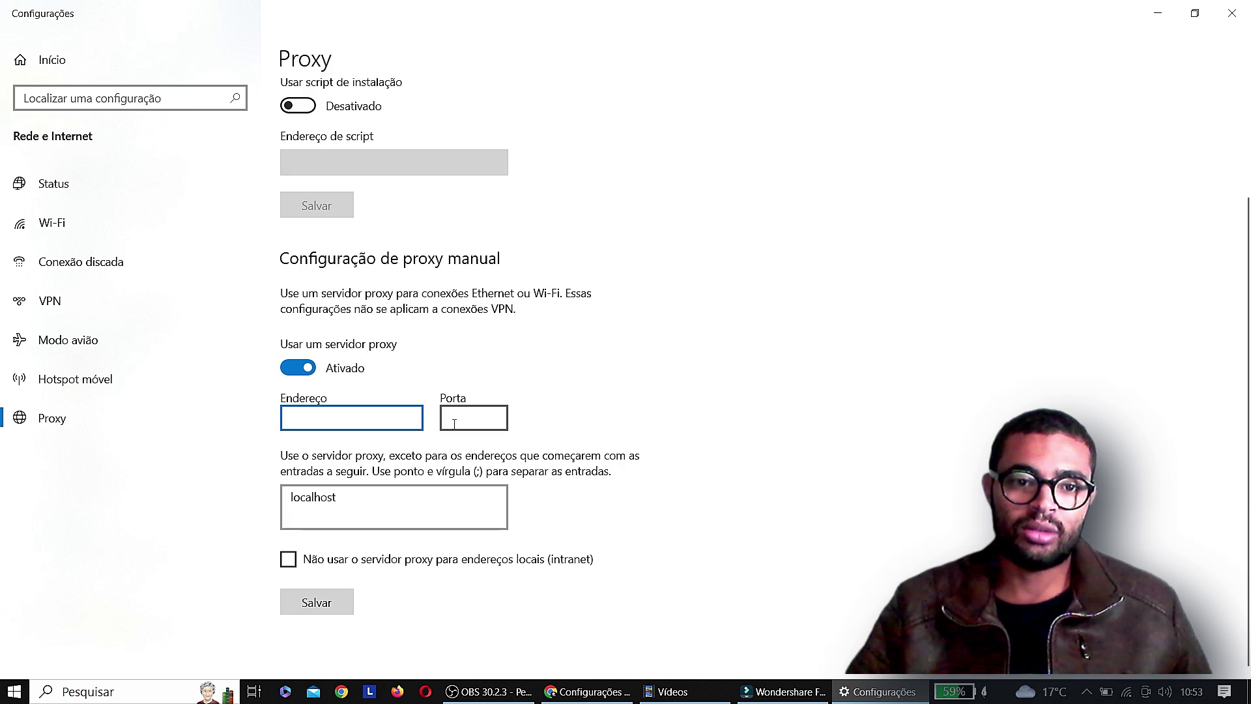
left_click(396, 496)
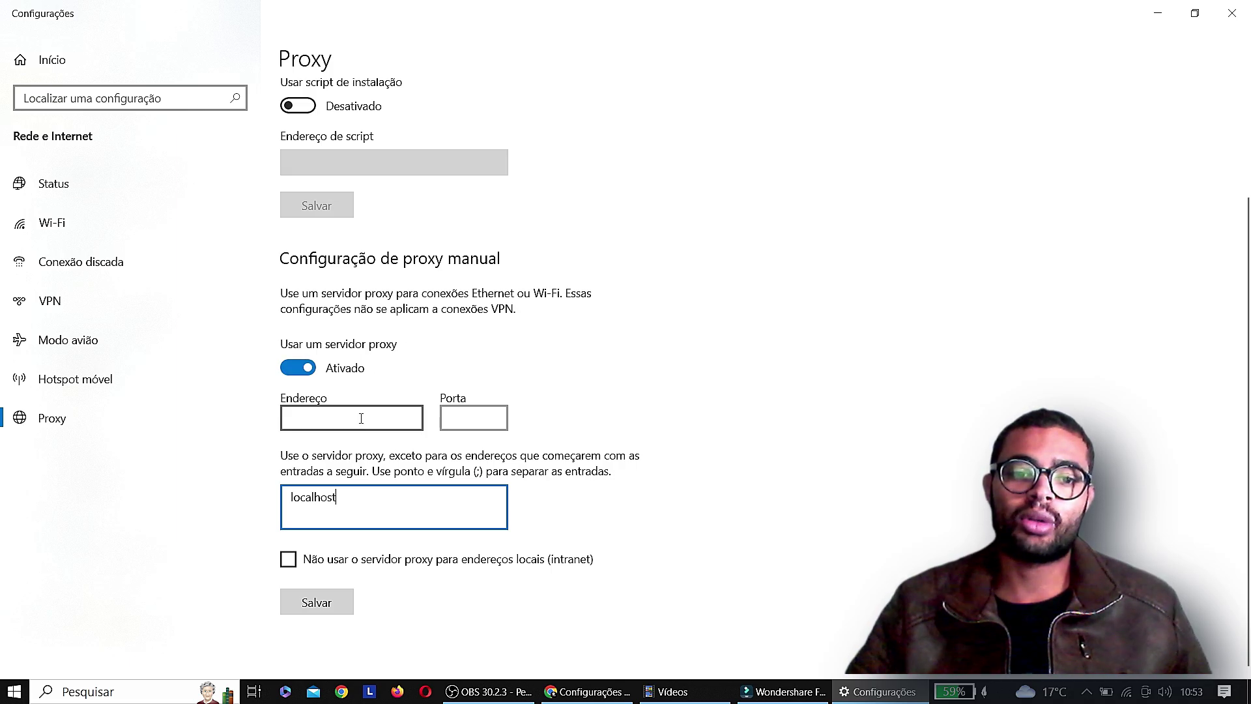
Step: Return to Chrome and search Google in a new tab for "servidor proxy gratuito"
left_click(586, 691)
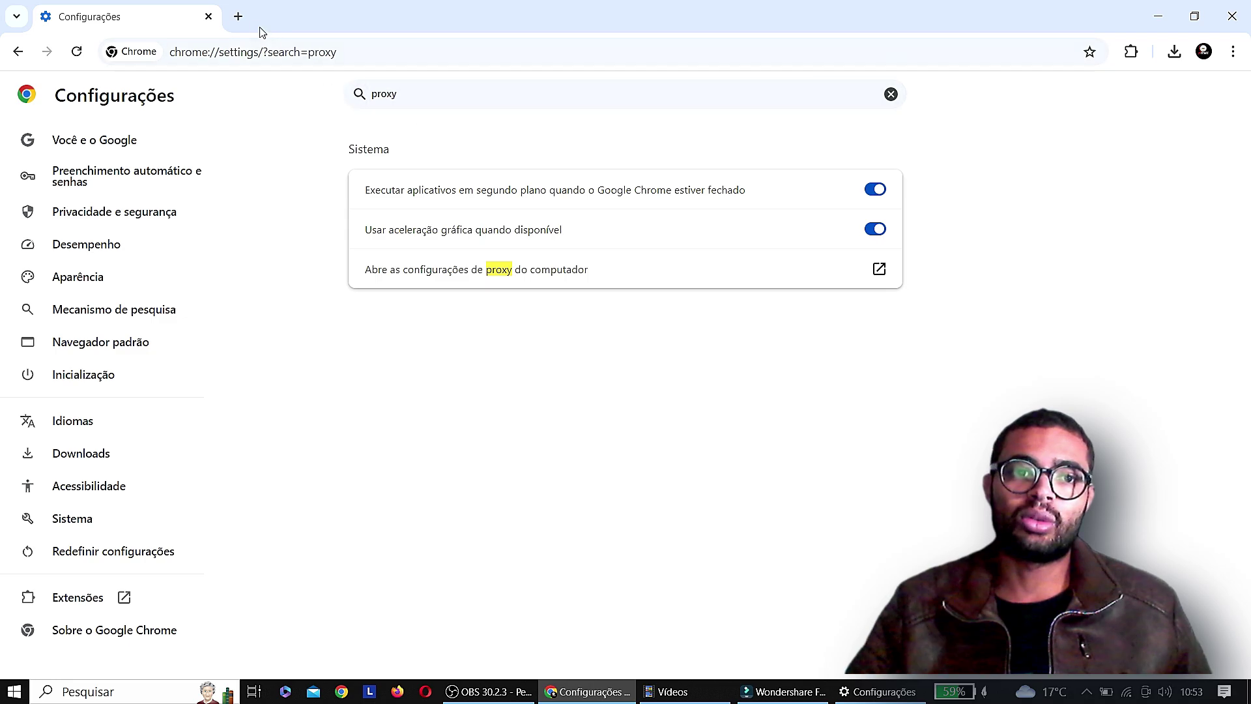
left_click(238, 16)
type("ser")
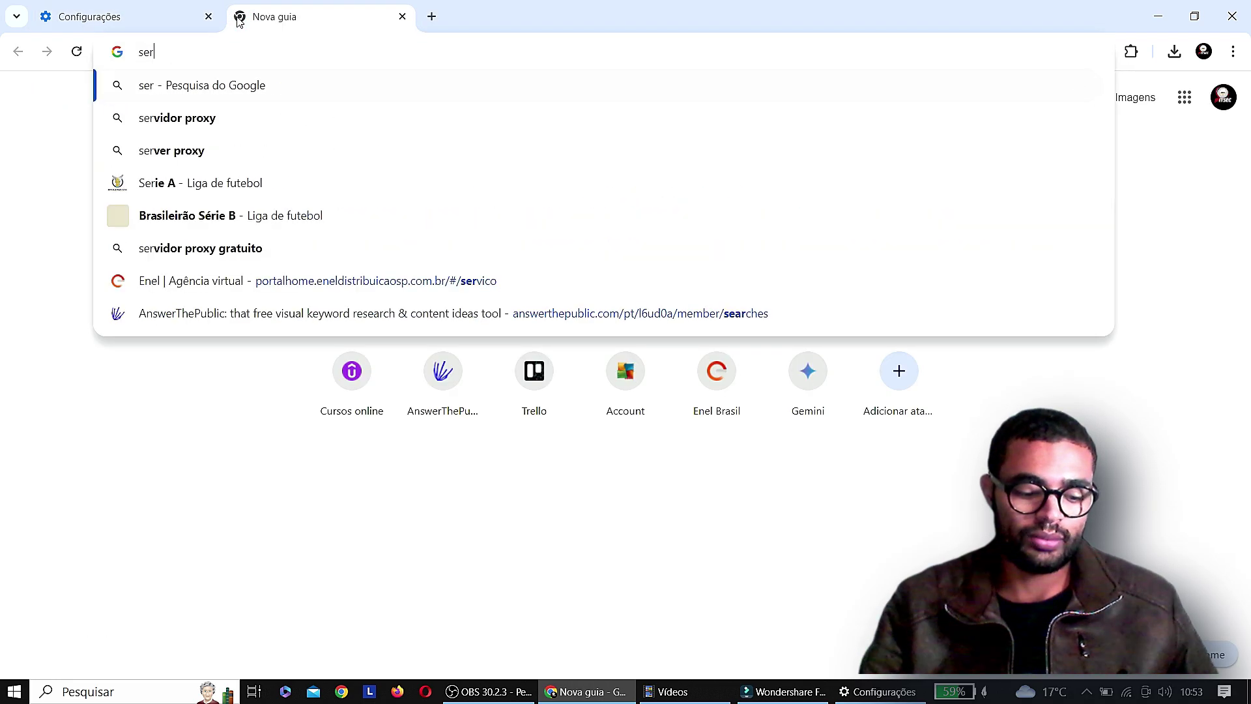
type("vidor")
key("Down")
key("Down")
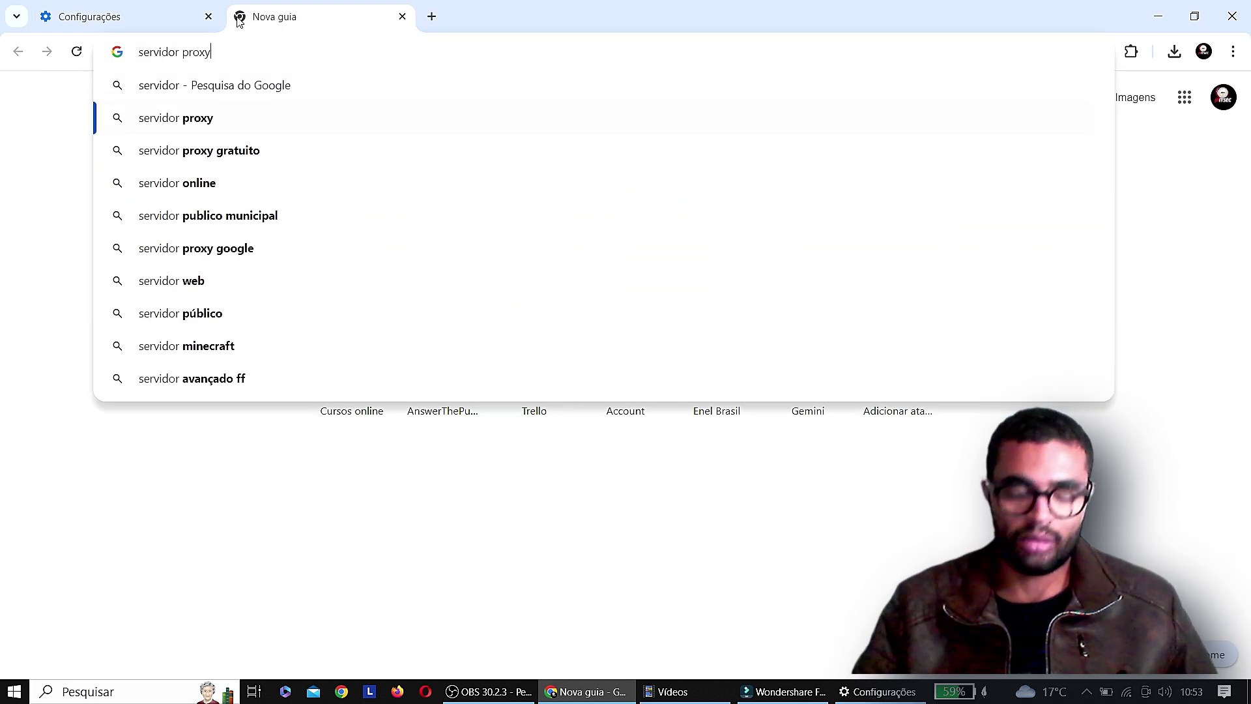
key("Return")
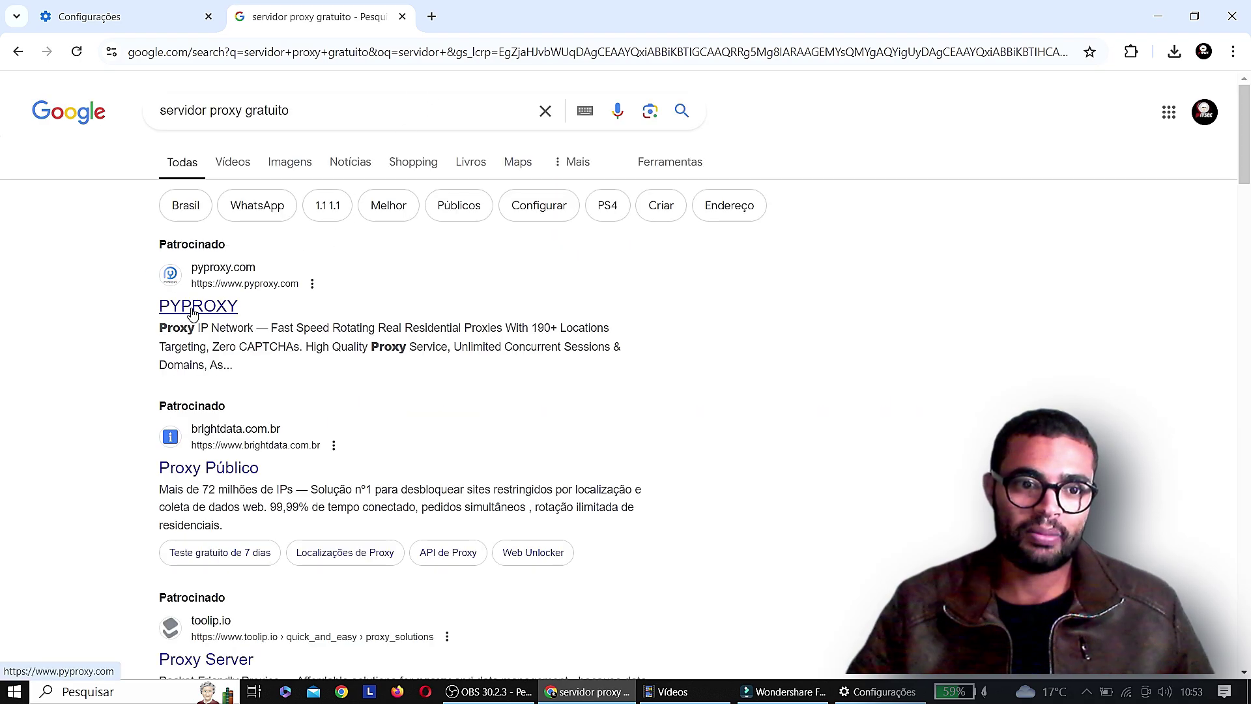
Step: Look through the Bright Data "Proxy Público" result for free proxy details and return to the search results
left_click(228, 476)
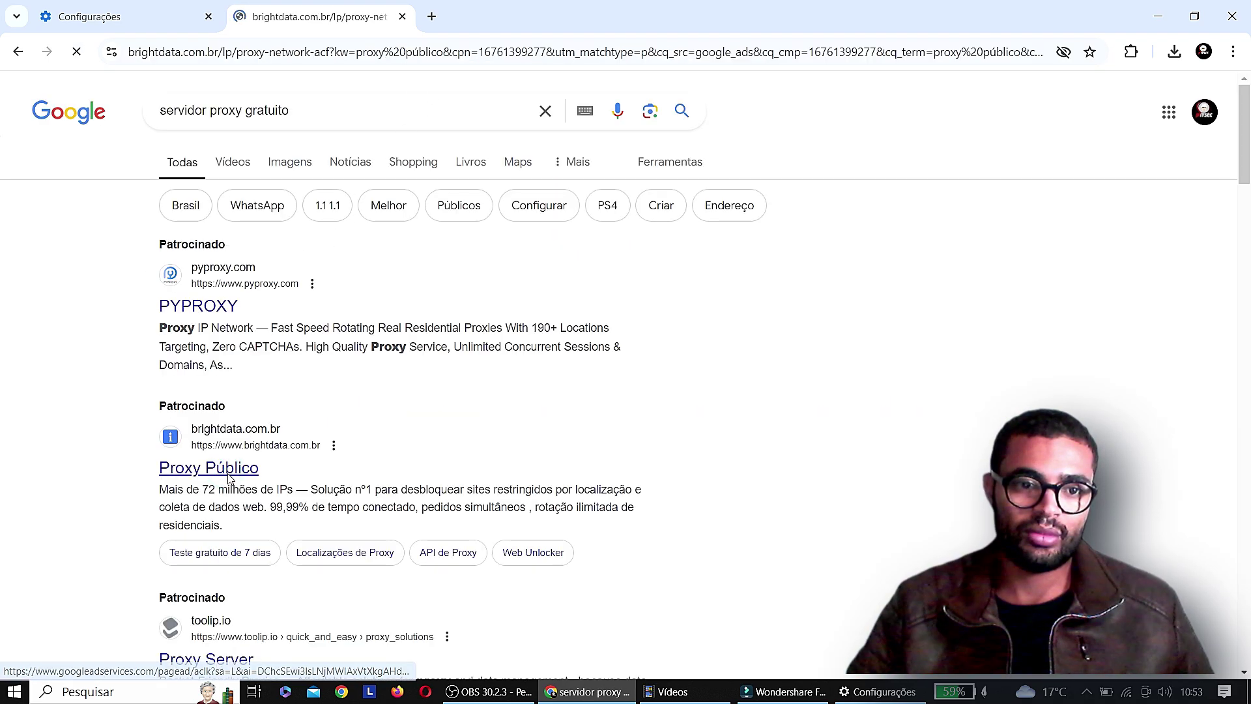
scroll(675, 326, "down", 10)
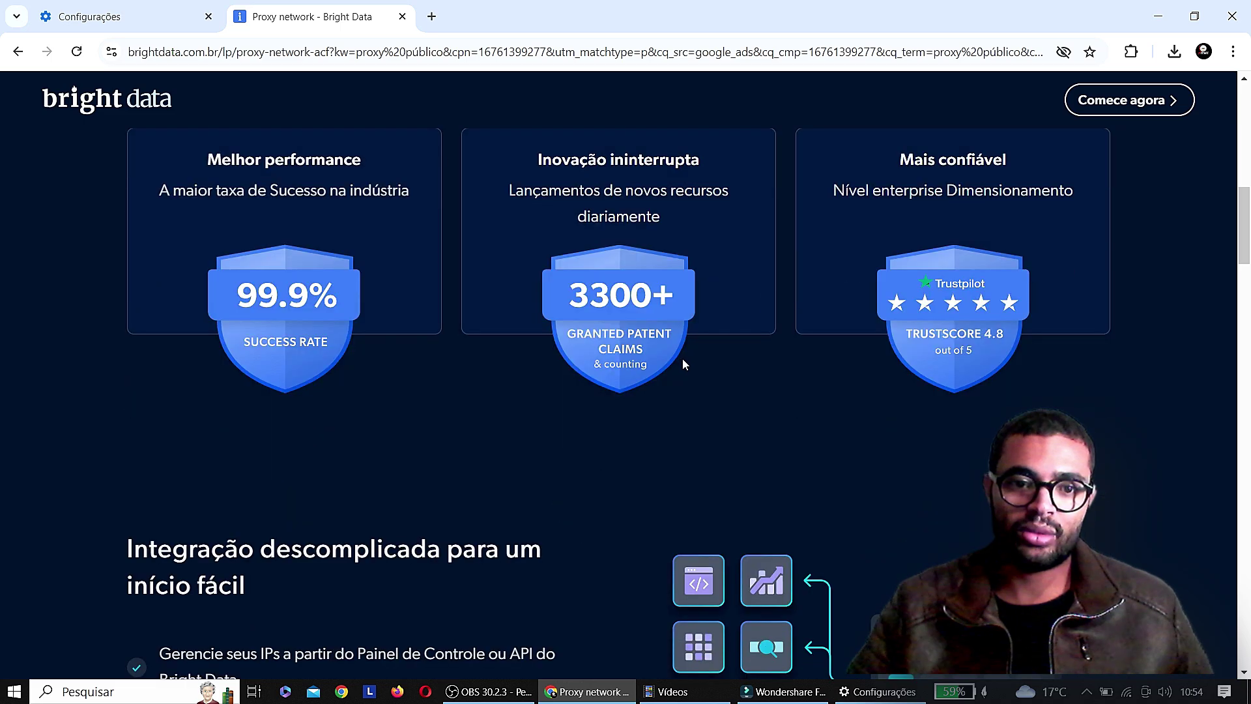
scroll(683, 358, "down", 3)
left_click(18, 52)
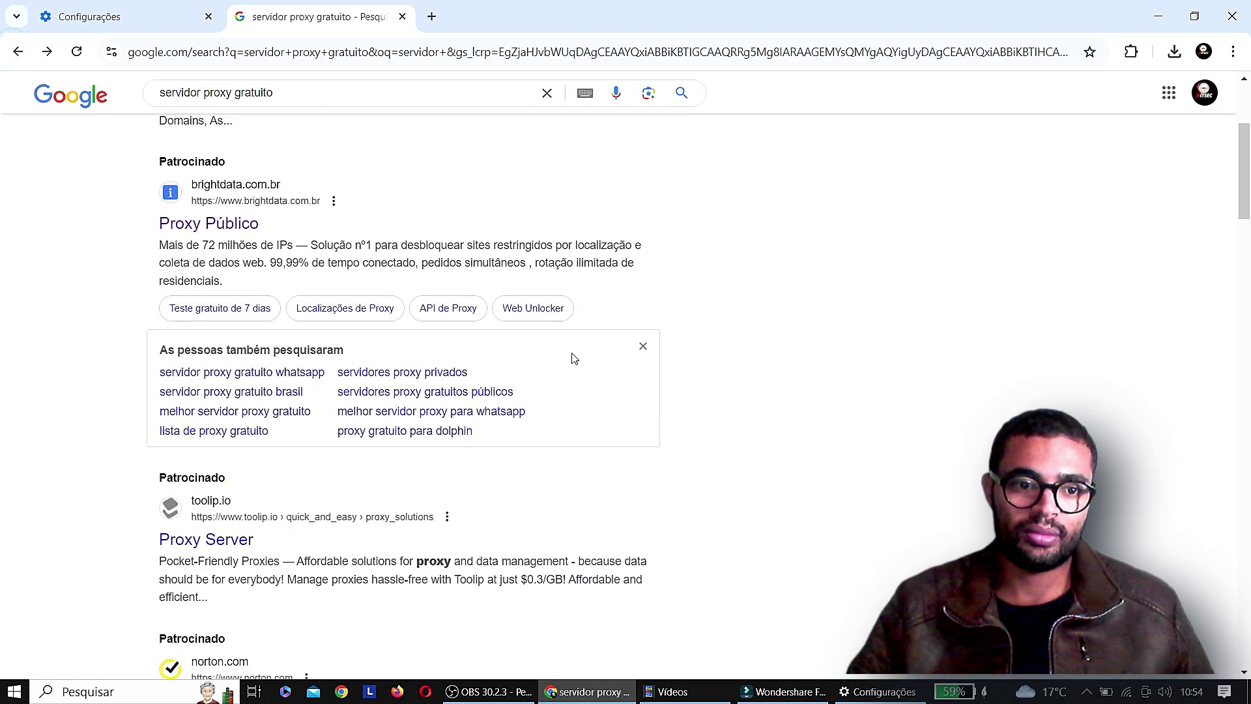
Step: Look through the toolip.io "Proxy Server" result for free proxy details and return to the search results
scroll(573, 358, "down", 2)
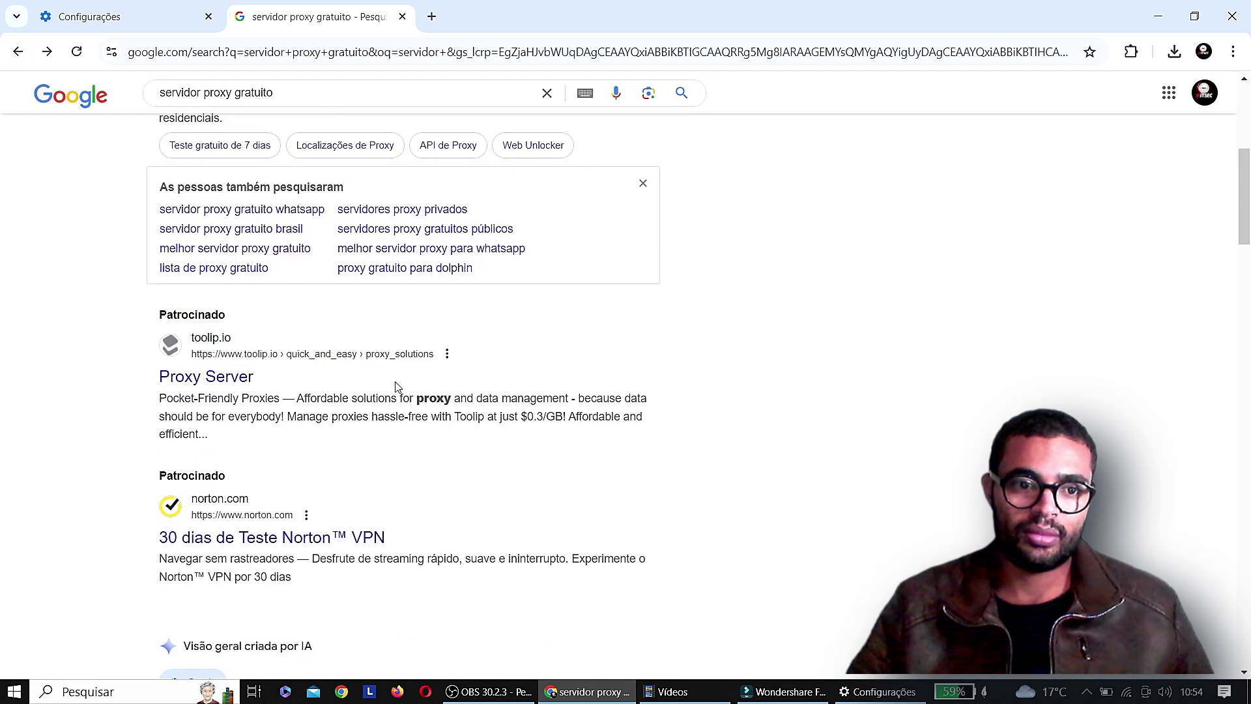
left_click(228, 376)
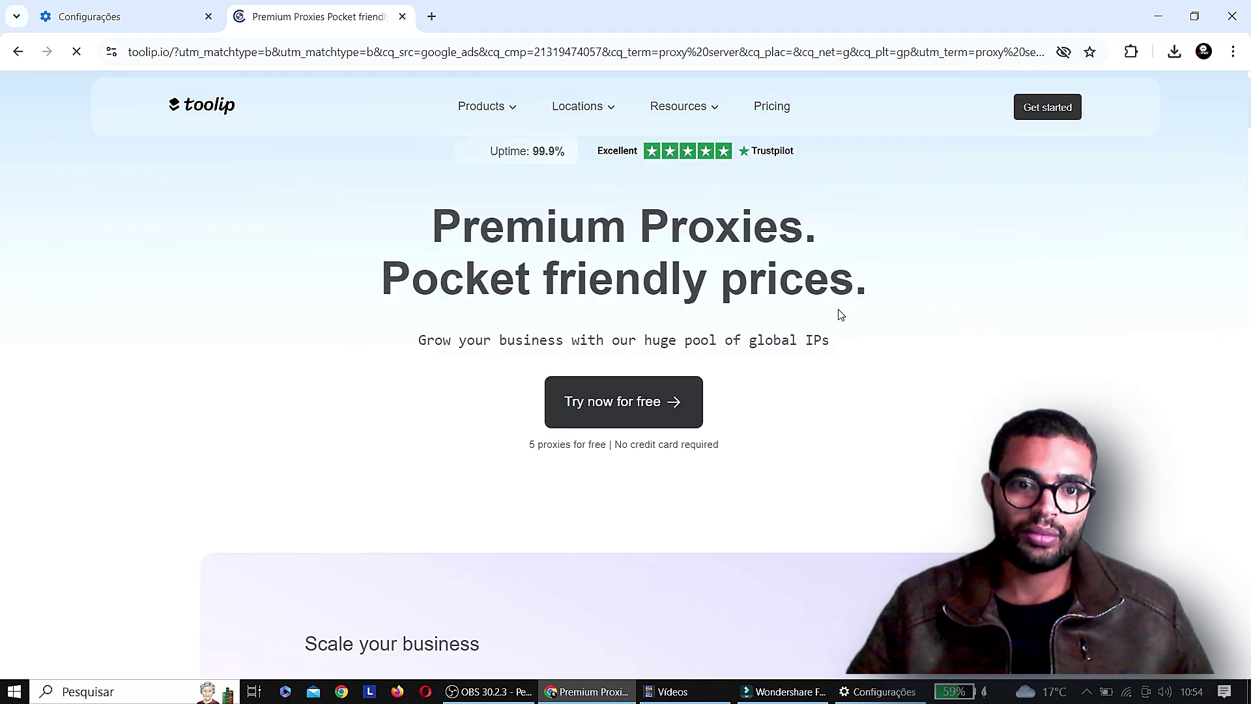
scroll(841, 306, "down", 10)
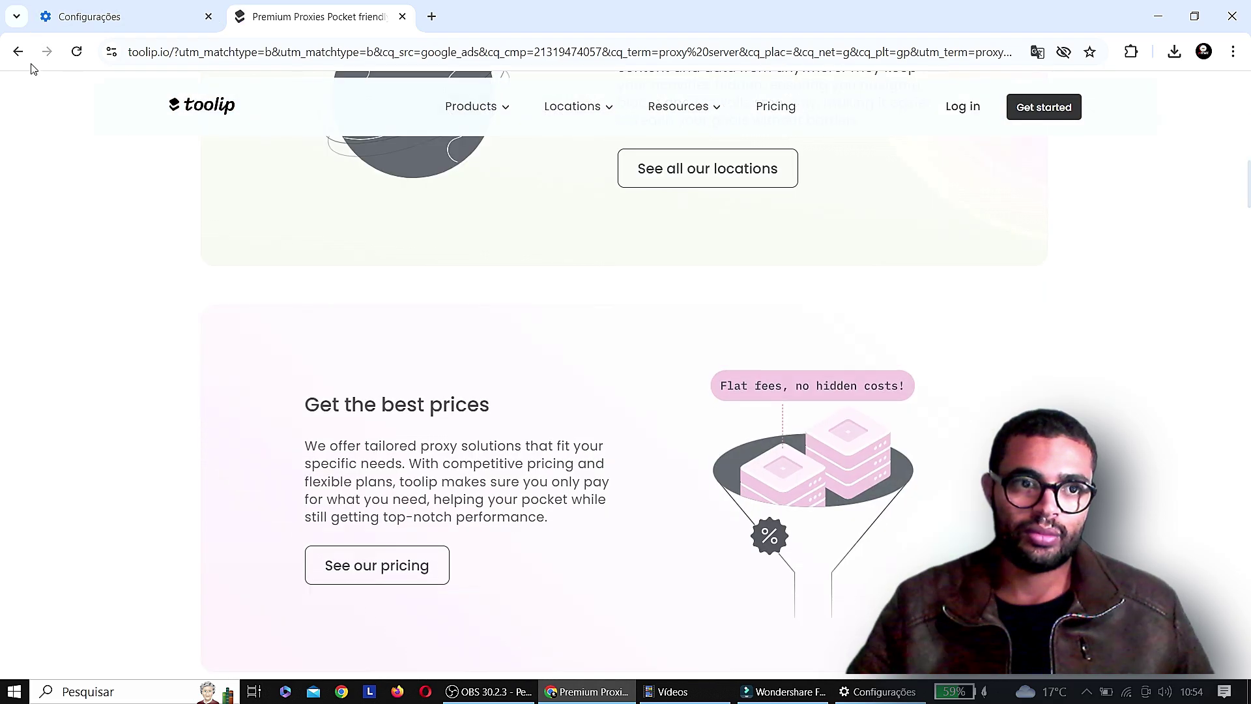
left_click(18, 51)
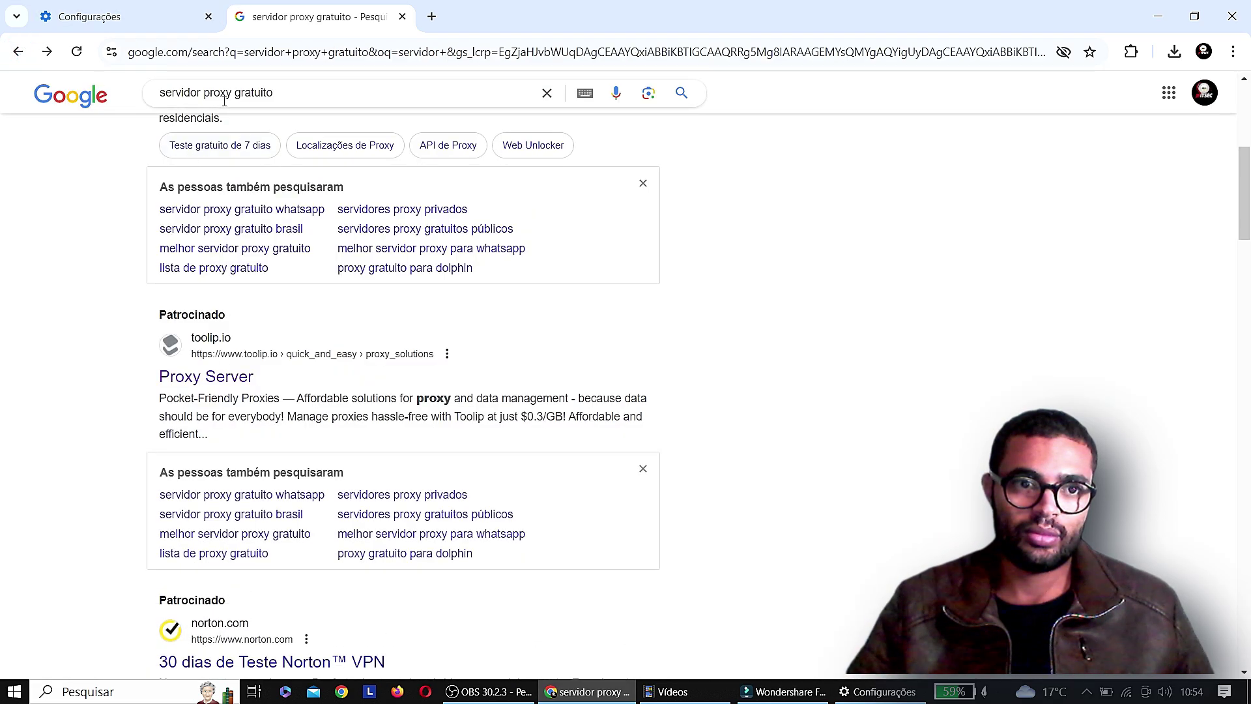
Step: Refine the Google search to "endereço ip servidor proxy gratuito"
left_click(161, 92)
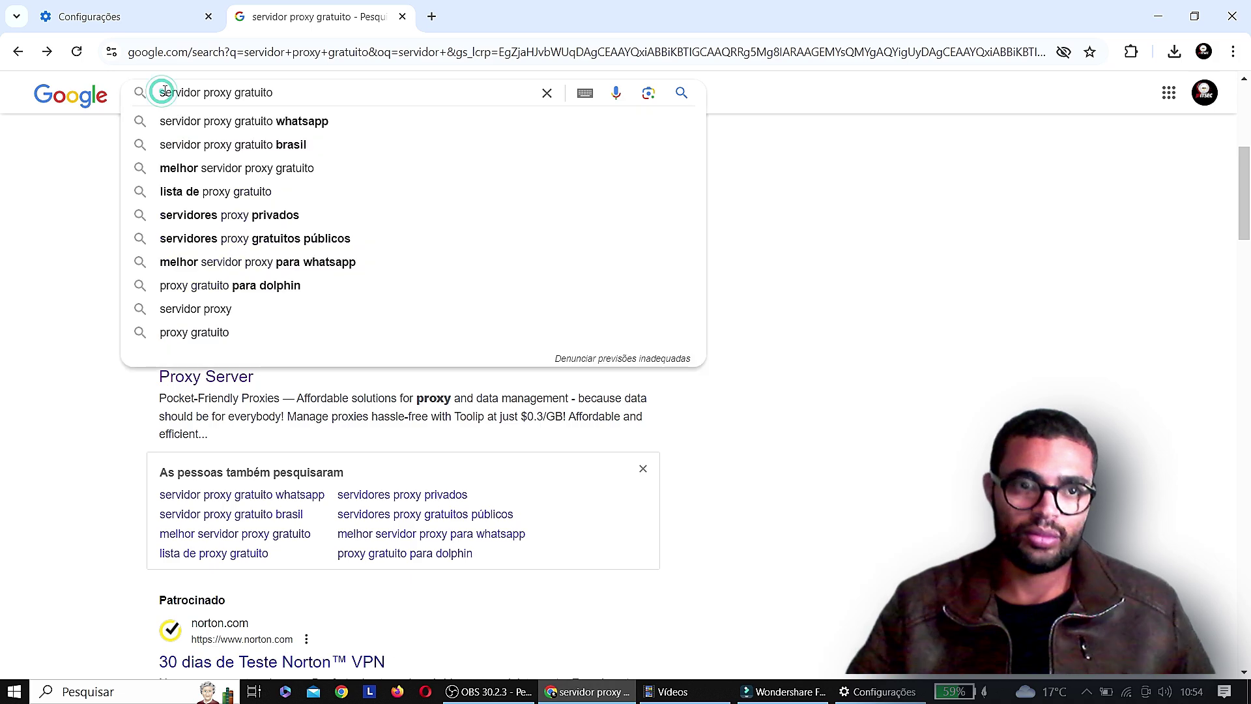
type("endere")
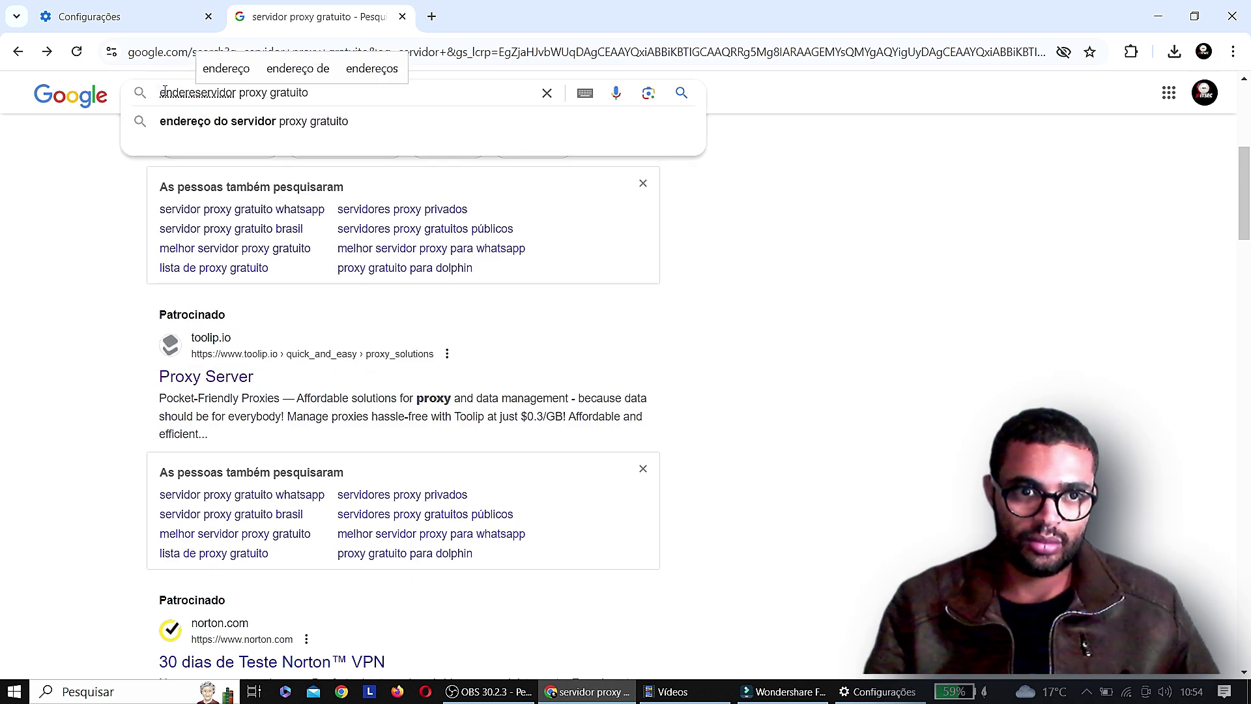
type("ço ")
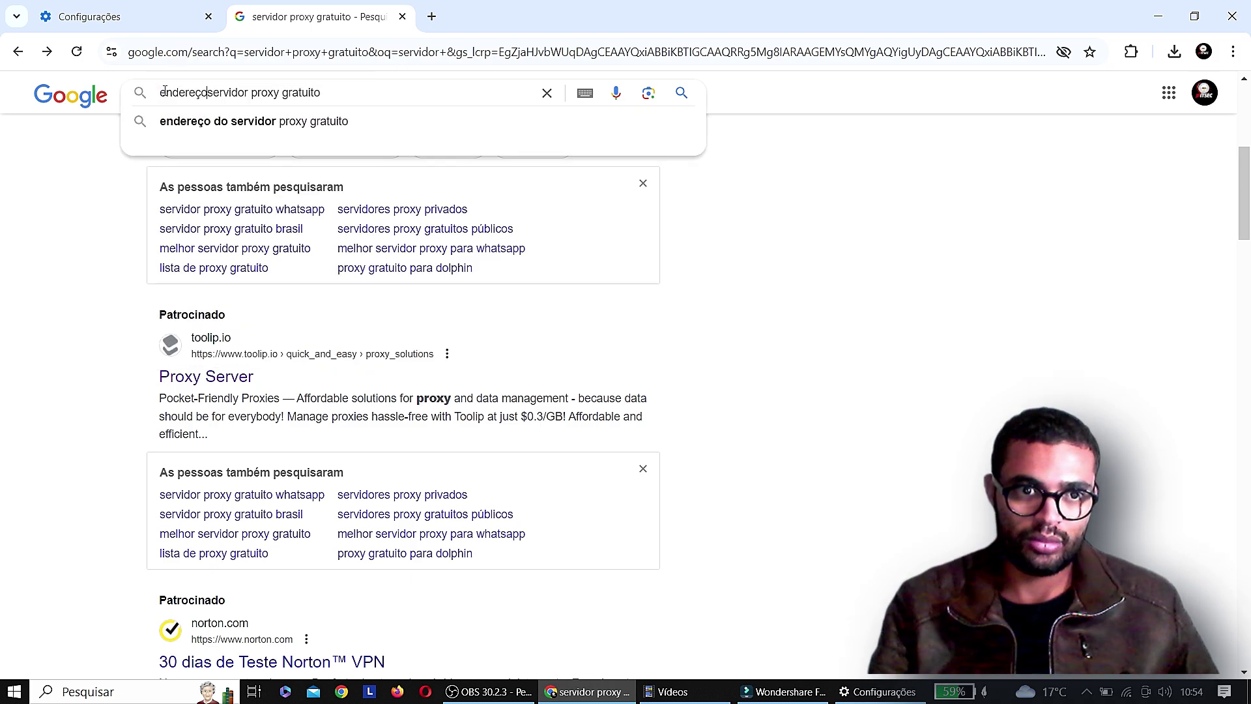
type("ip")
key("Return")
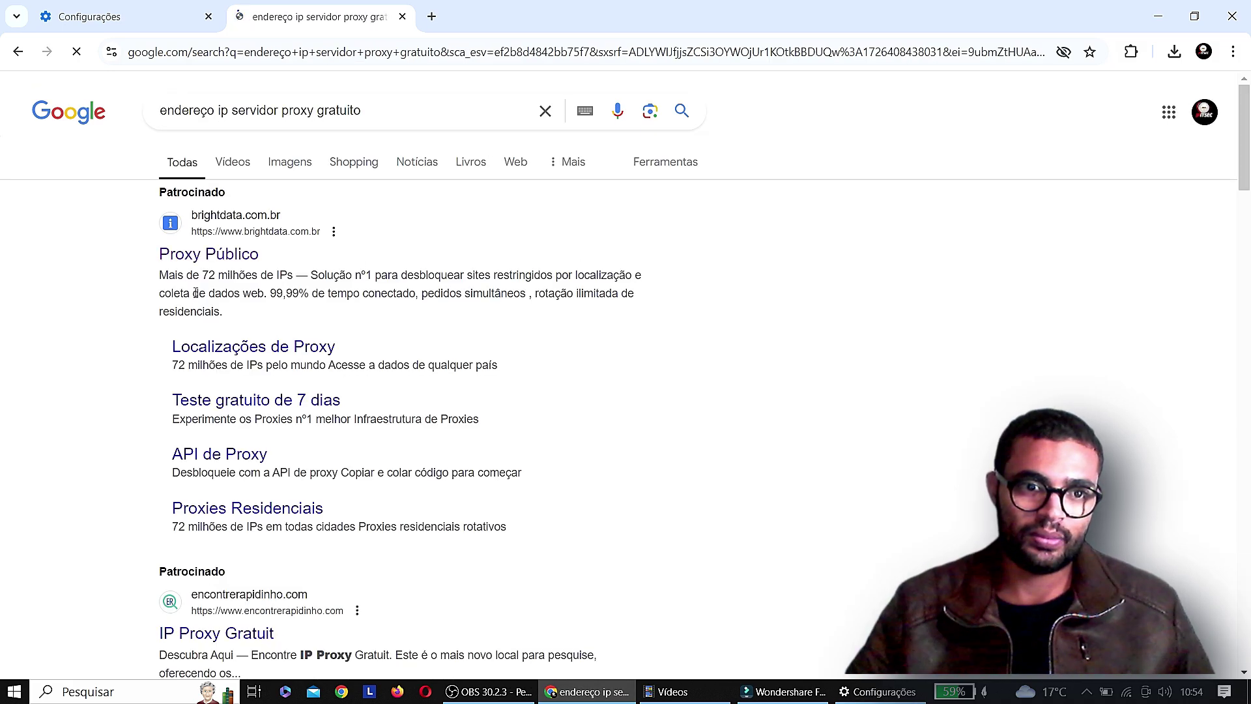
Step: Examine the free-trial sign-up form of the Bright Data "Proxy Público" result and go back to the search results
left_click(209, 254)
left_click_drag(1247, 137, 1250, 169)
left_click(541, 245)
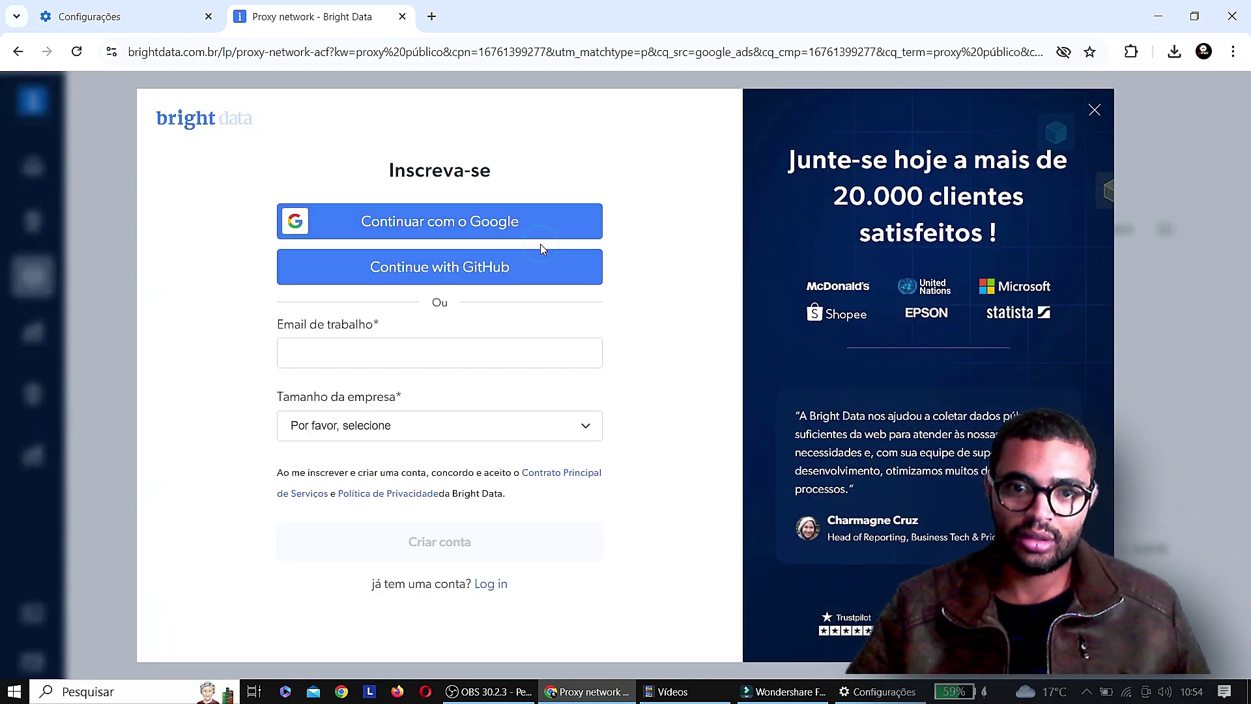
left_click(2, 180)
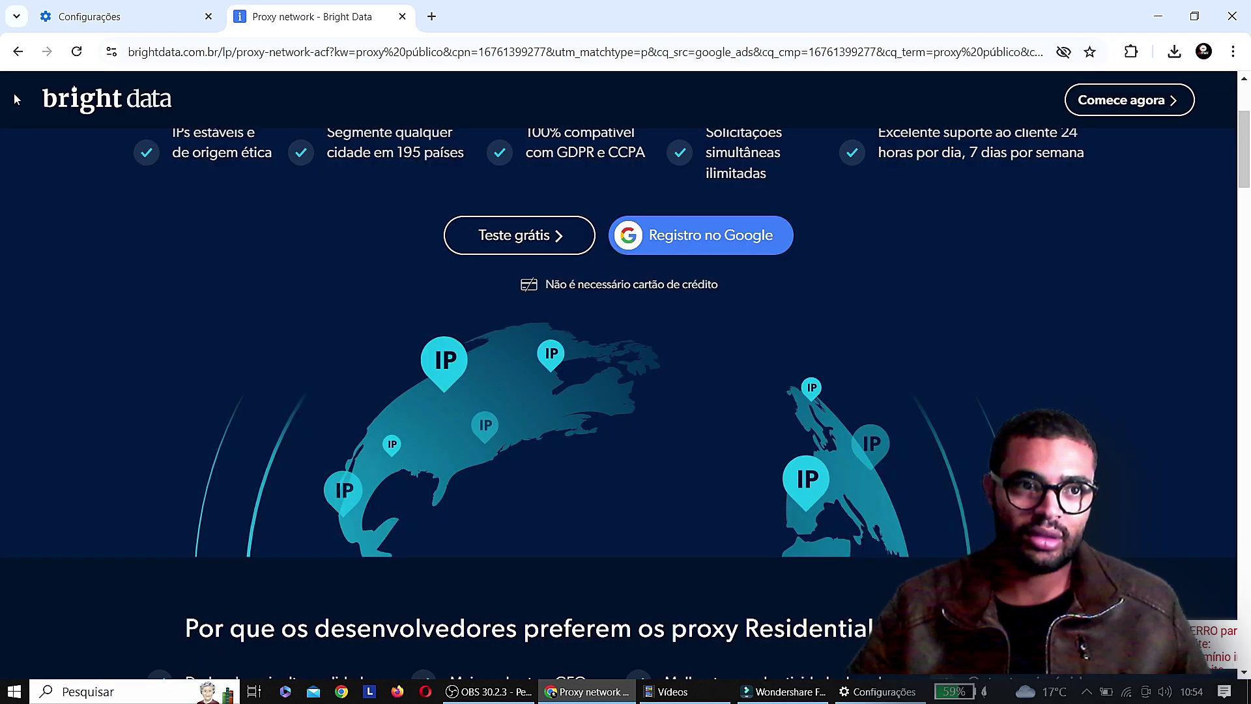
left_click(17, 51)
Step: Open VPNOverview's "Nossa Lista de Proxy Grátis de 2024" and highlight the type of the proxy in Poland in its table
scroll(709, 348, "down", 3)
scroll(709, 347, "down", 10)
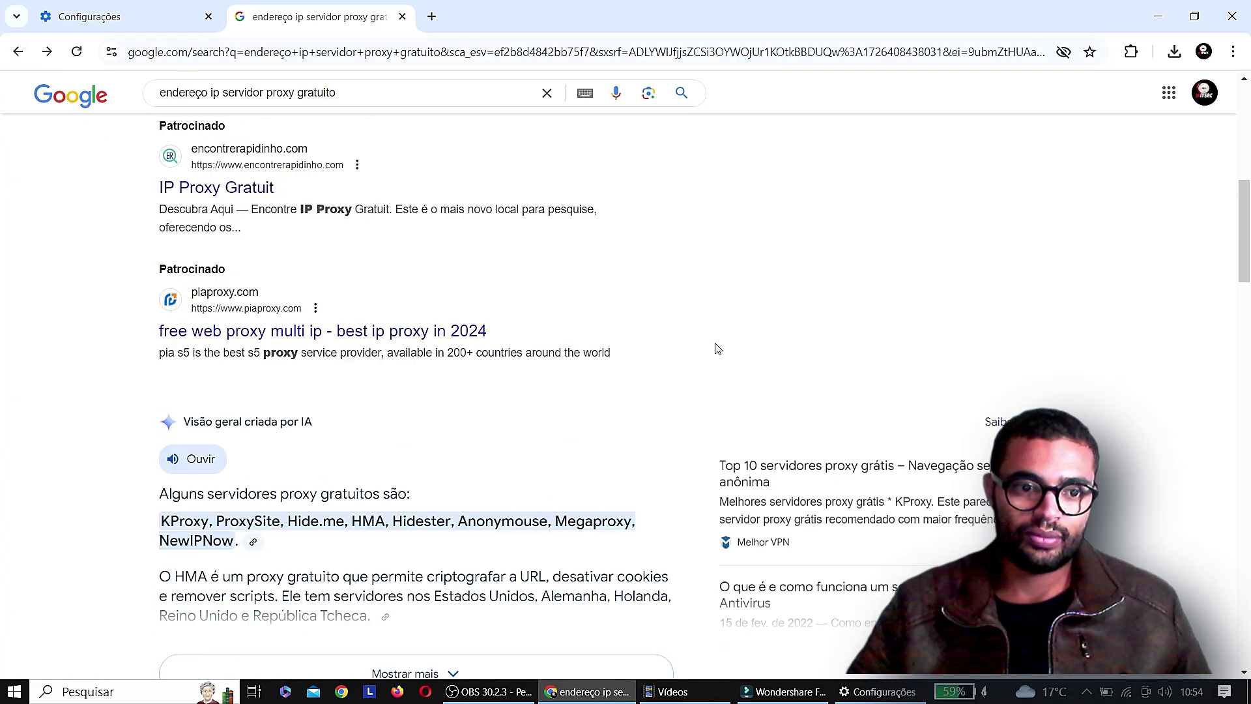
scroll(742, 347, "down", 1)
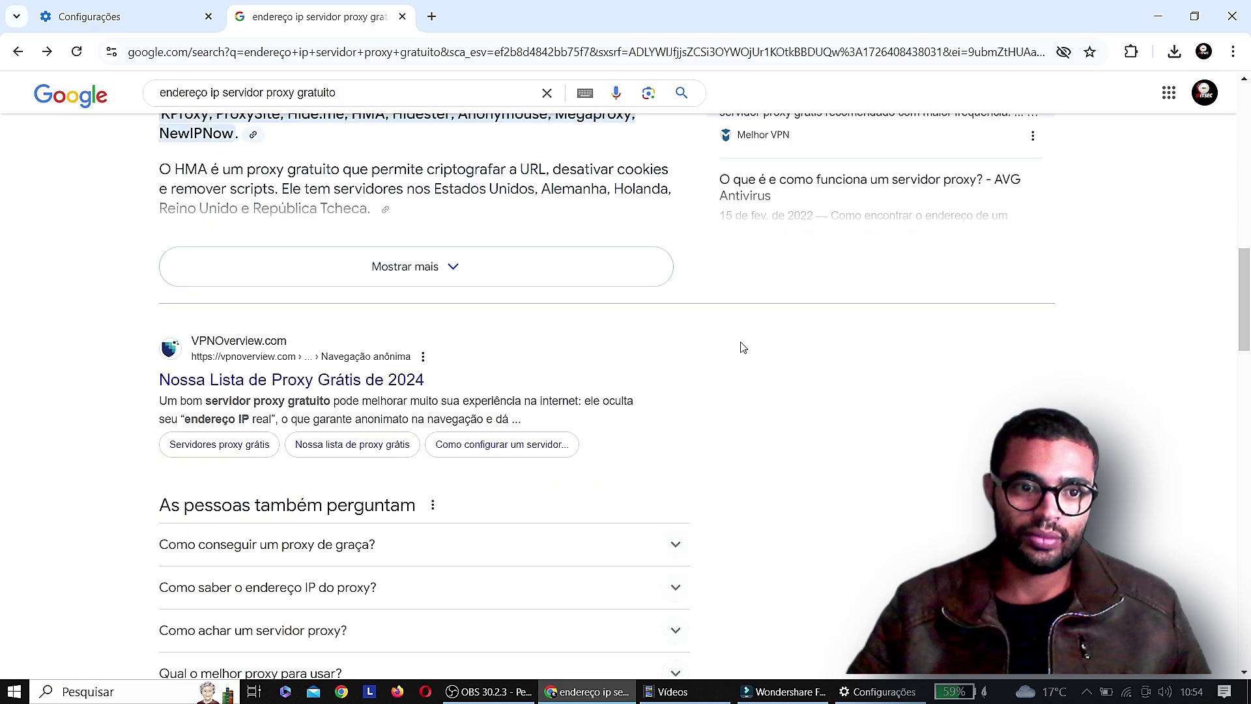
left_click(319, 385)
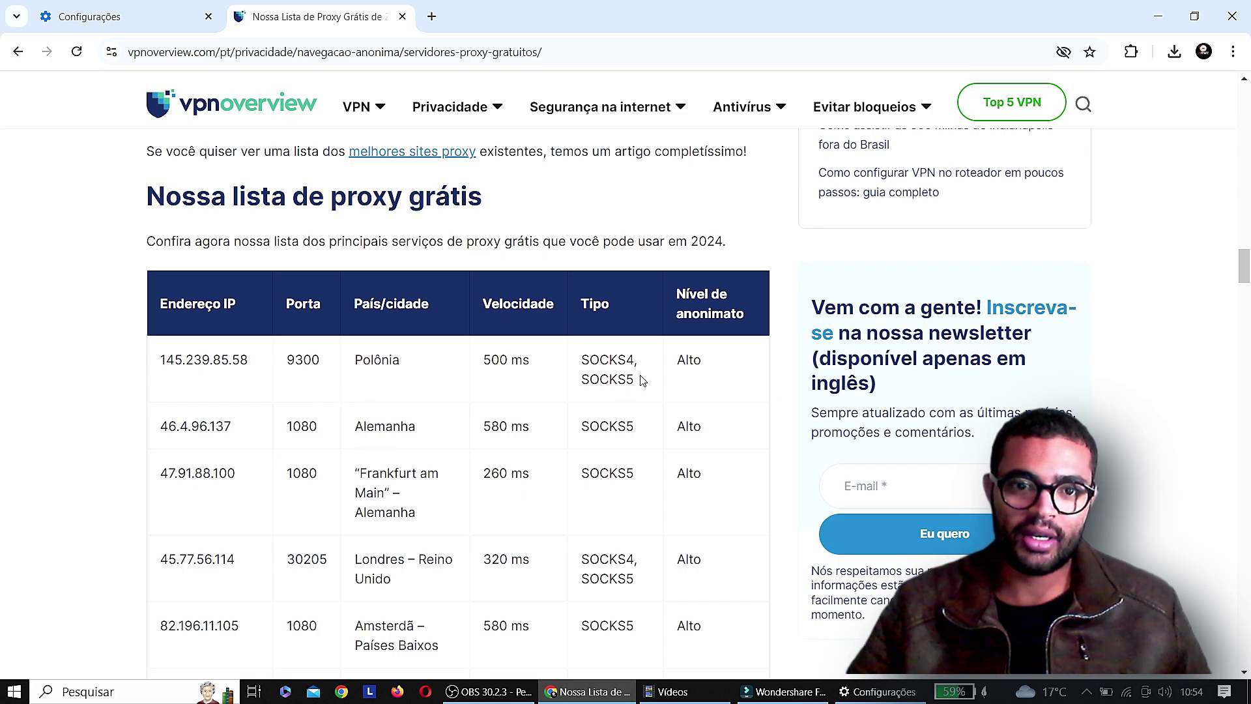
left_click_drag(642, 380, 580, 363)
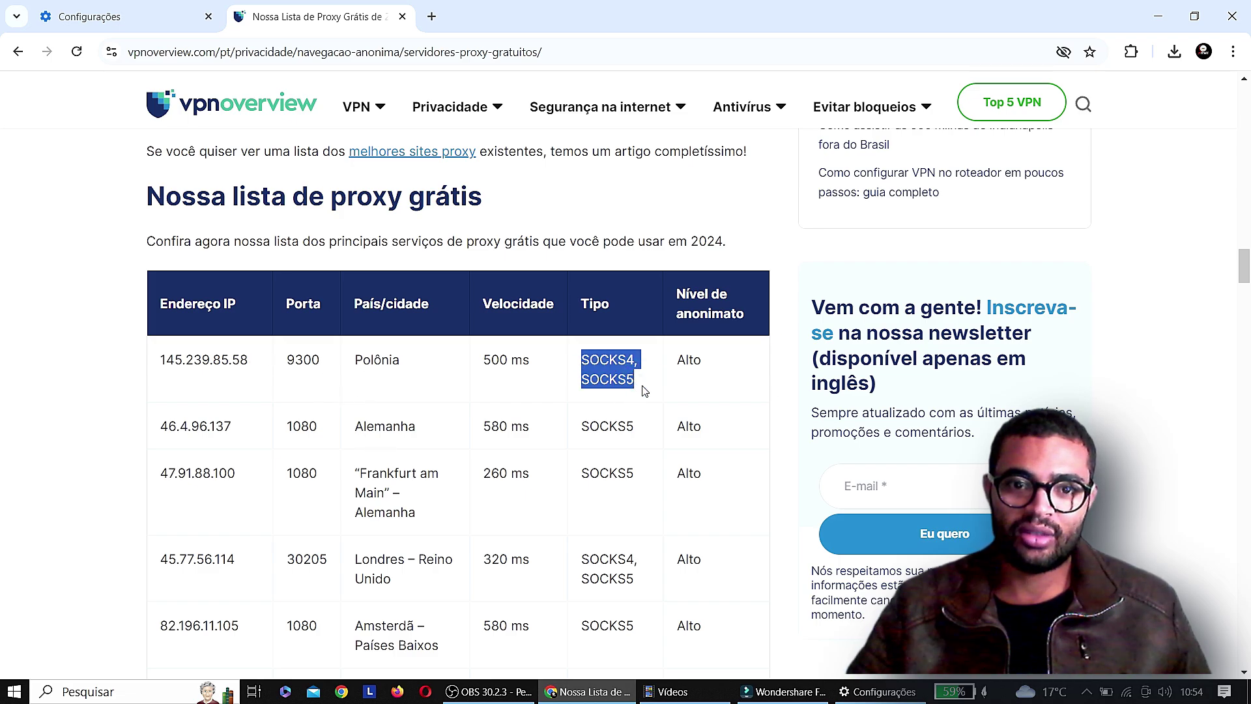
Step: Open the computer's proxy settings from Chrome's settings, review the automatic and manual proxy options, and close the window
left_click(125, 15)
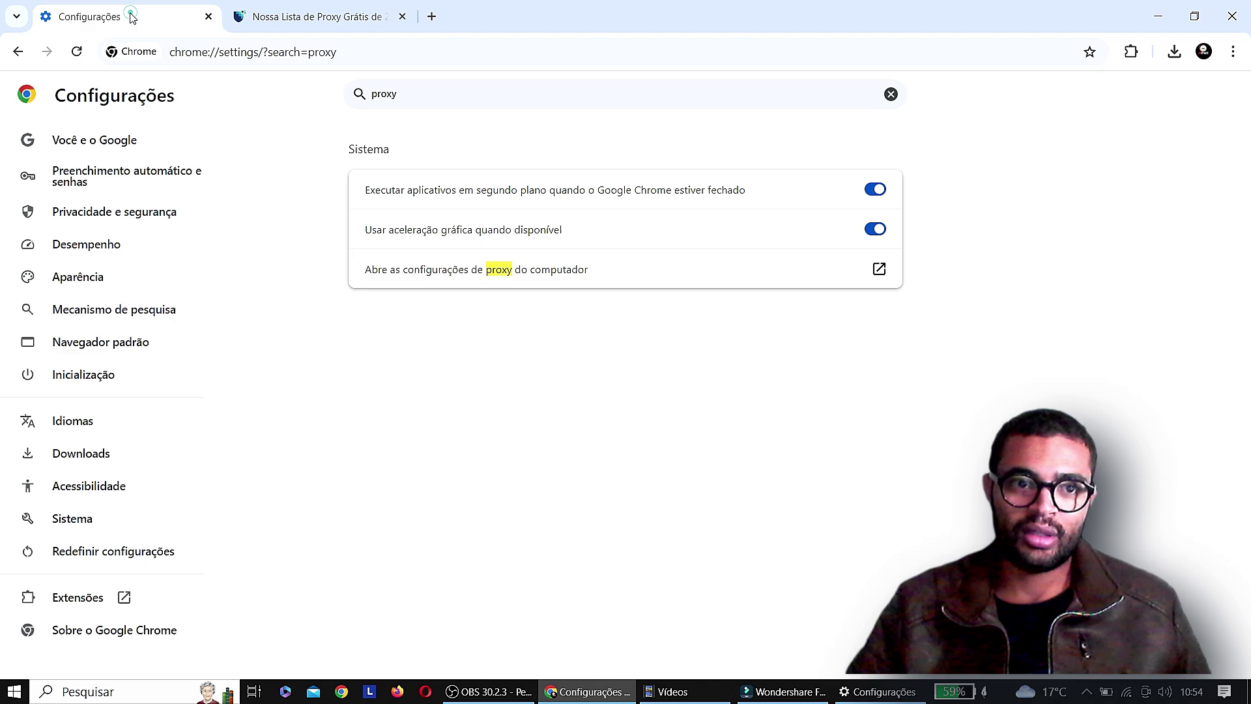
left_click(582, 259)
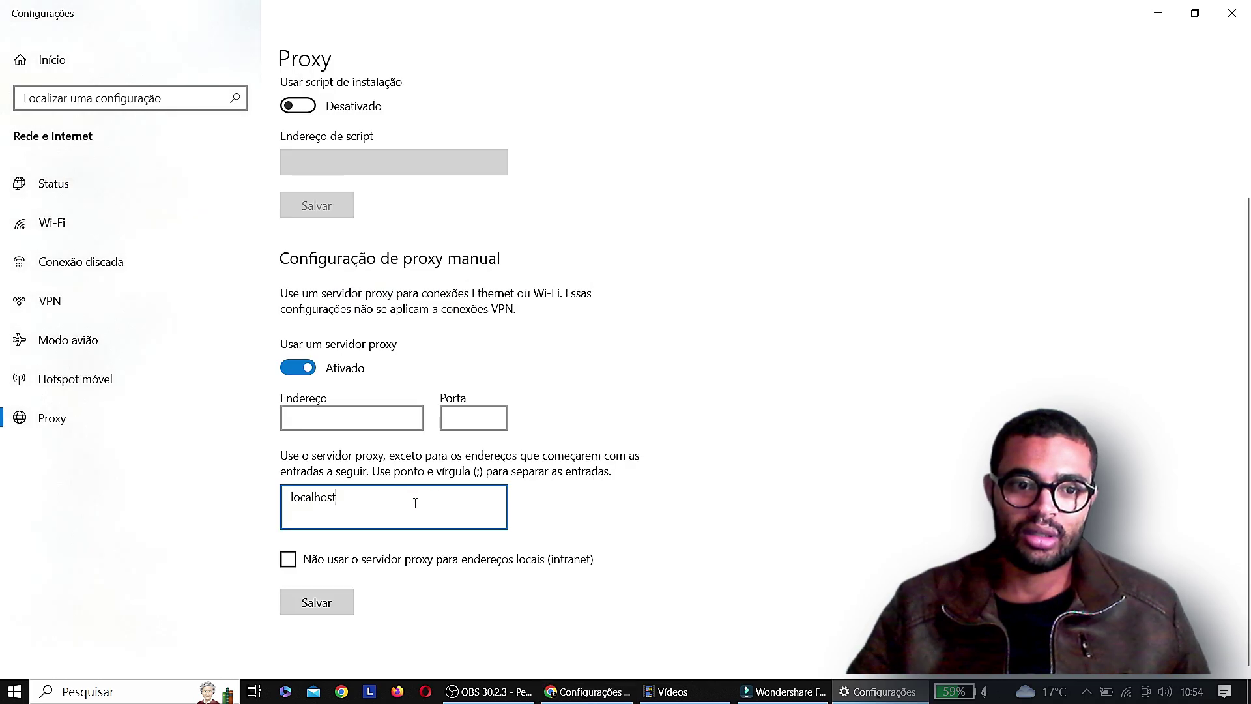
scroll(434, 502, "up", 3)
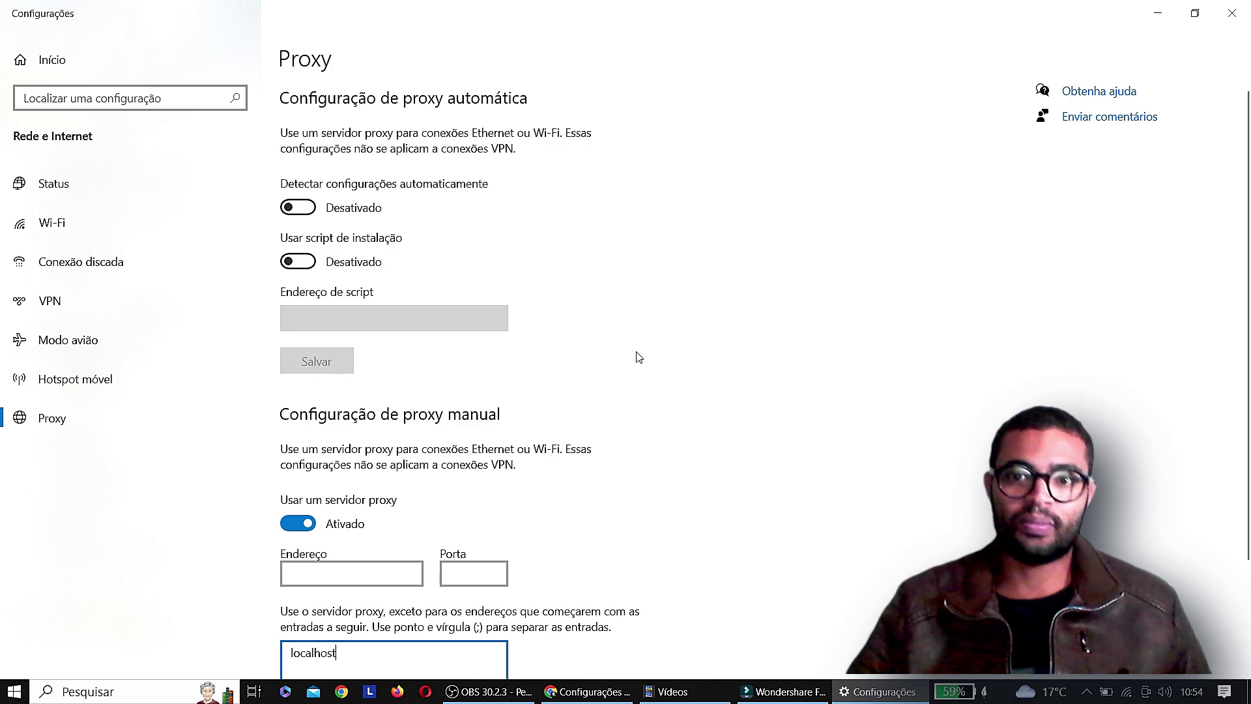
scroll(642, 365, "down", 3)
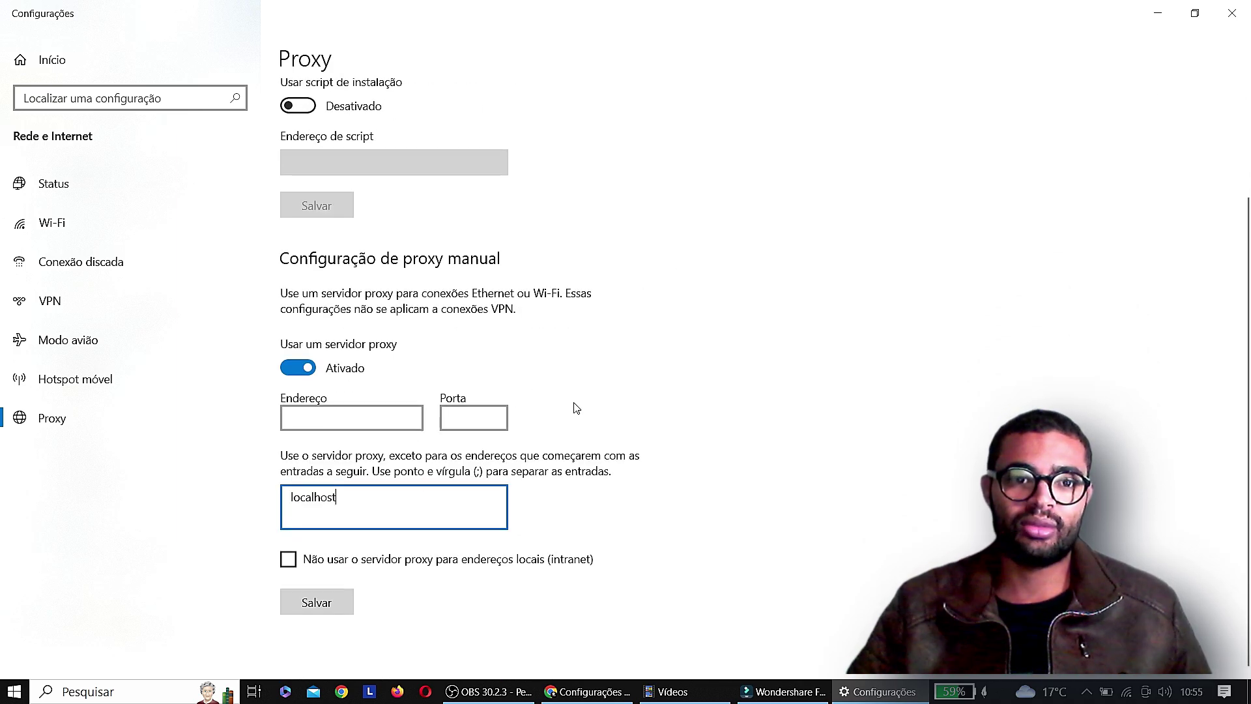
scroll(577, 408, "up", 3)
scroll(567, 463, "down", 3)
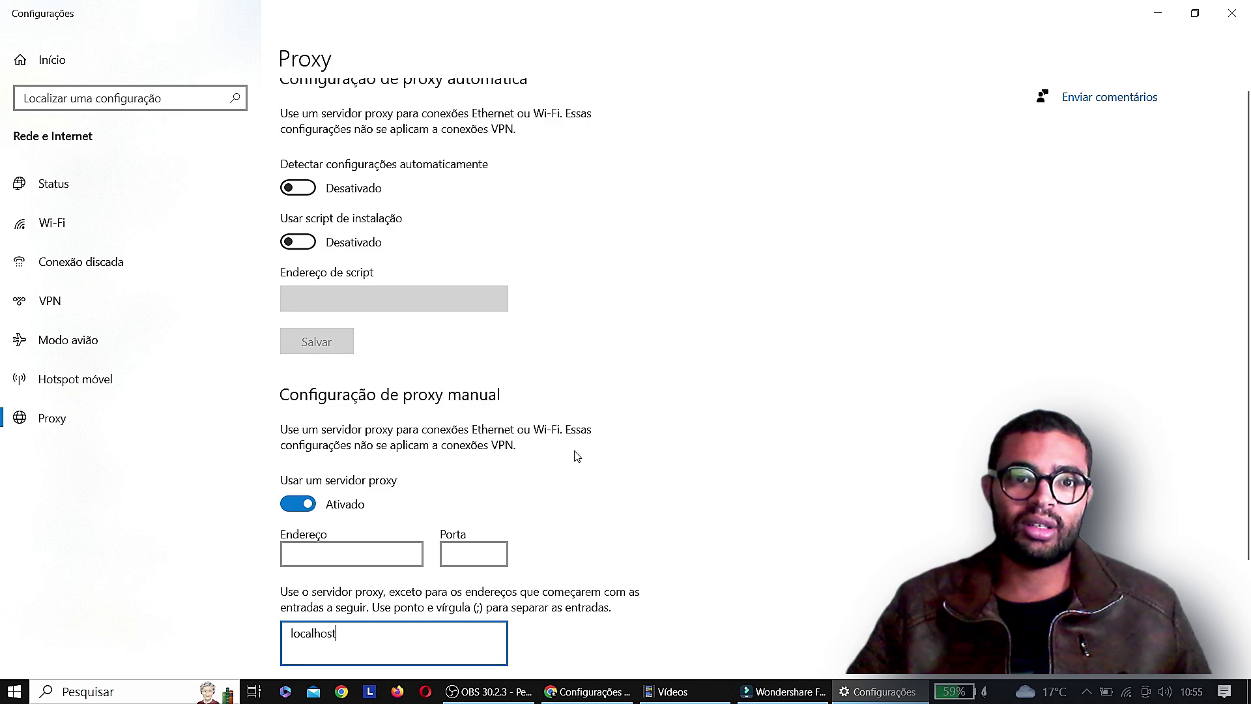
left_click(1231, 13)
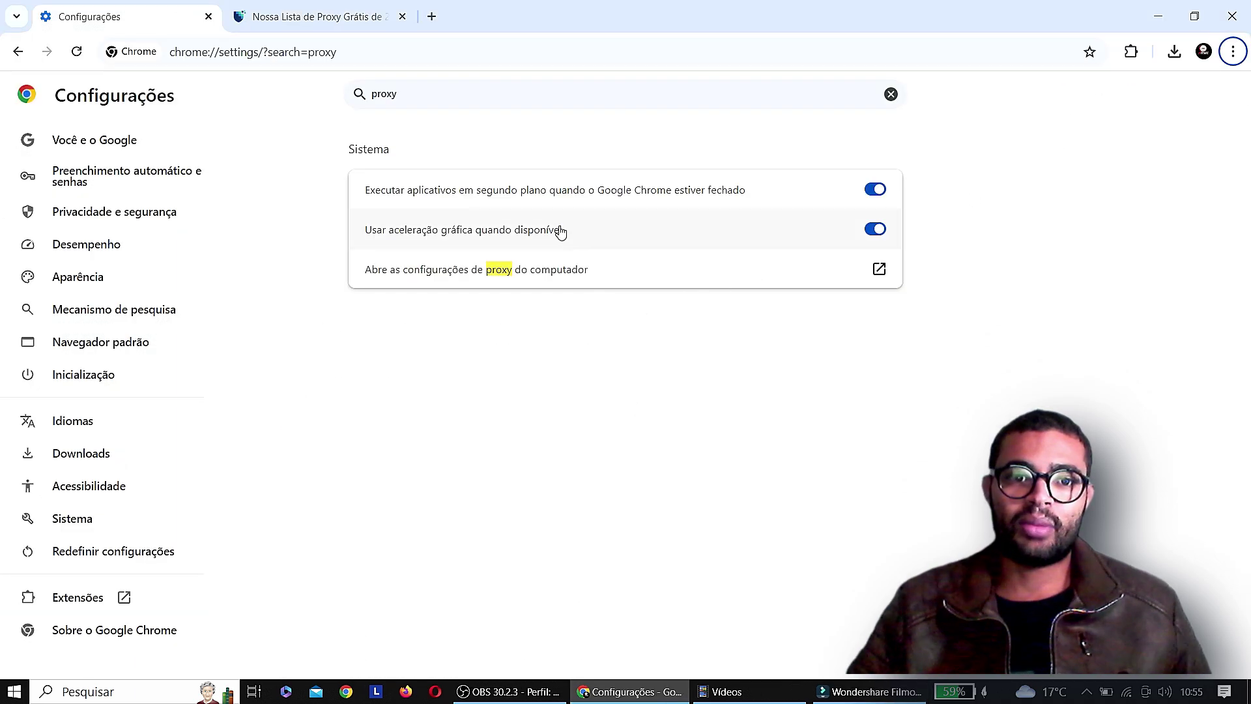
Step: Reopen the computer's proxy settings, leave automatic detection and the setup script off, and enable the manual proxy server
left_click(560, 275)
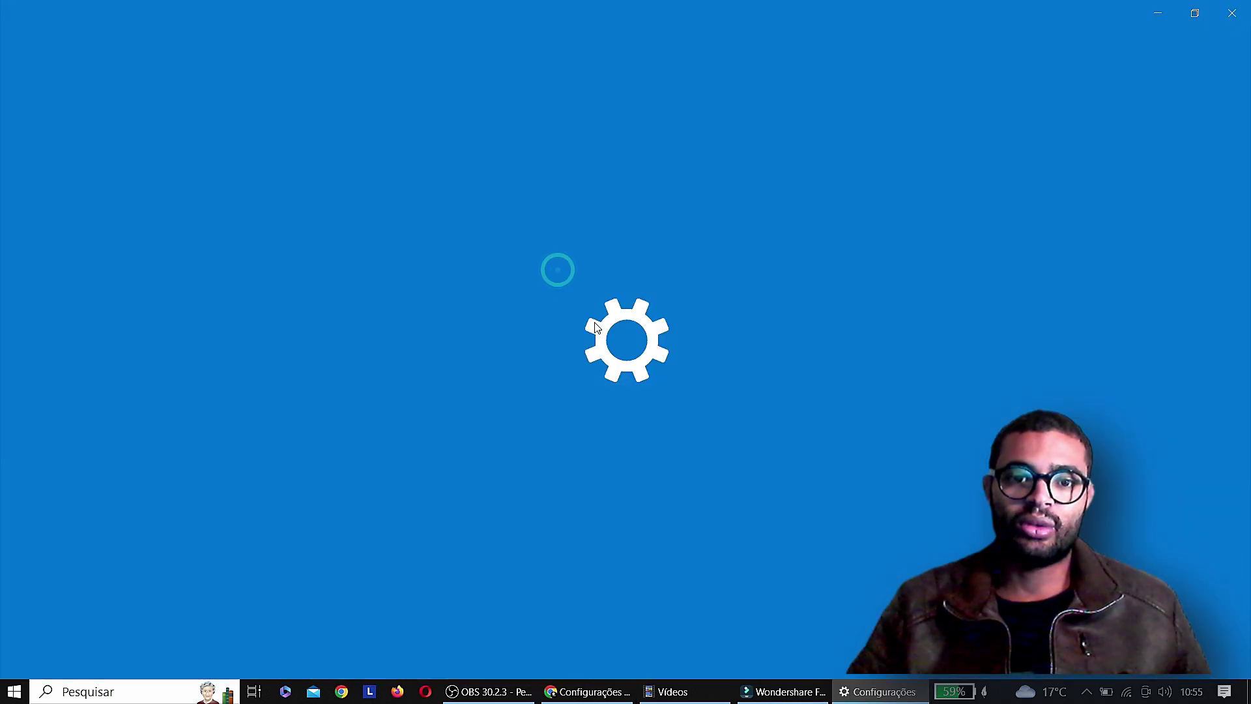
left_click(297, 207)
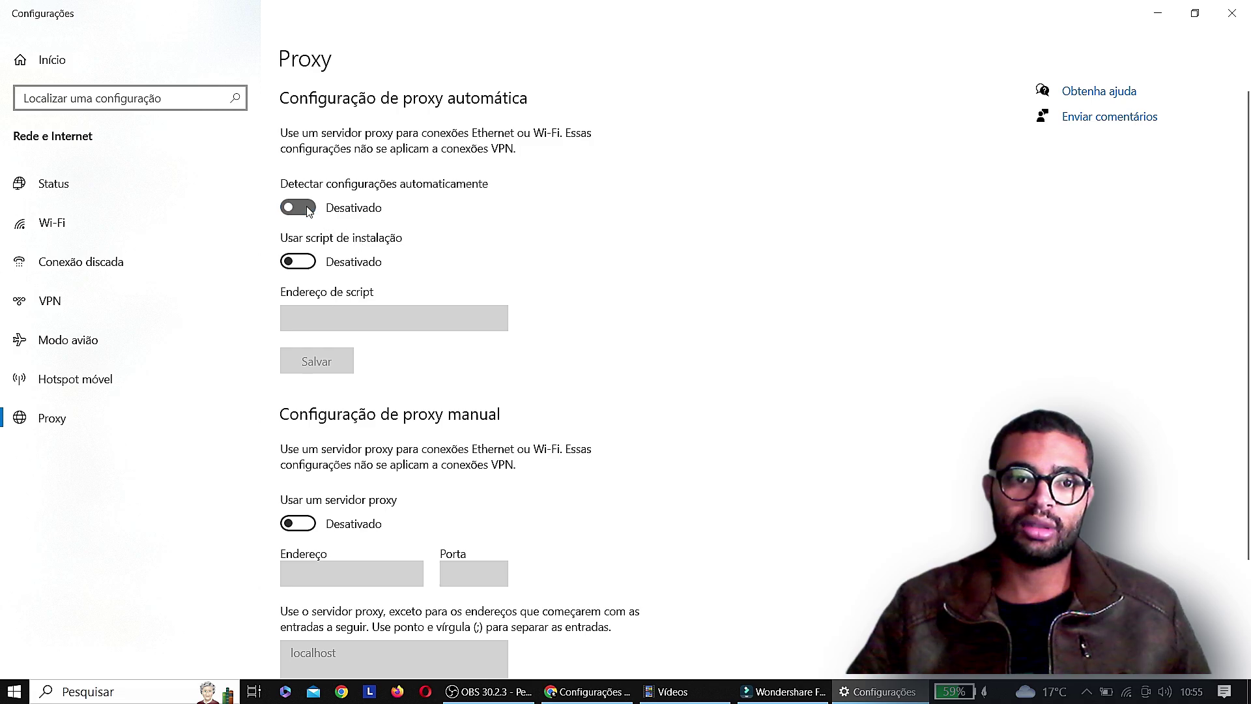
left_click(307, 263)
left_click(307, 264)
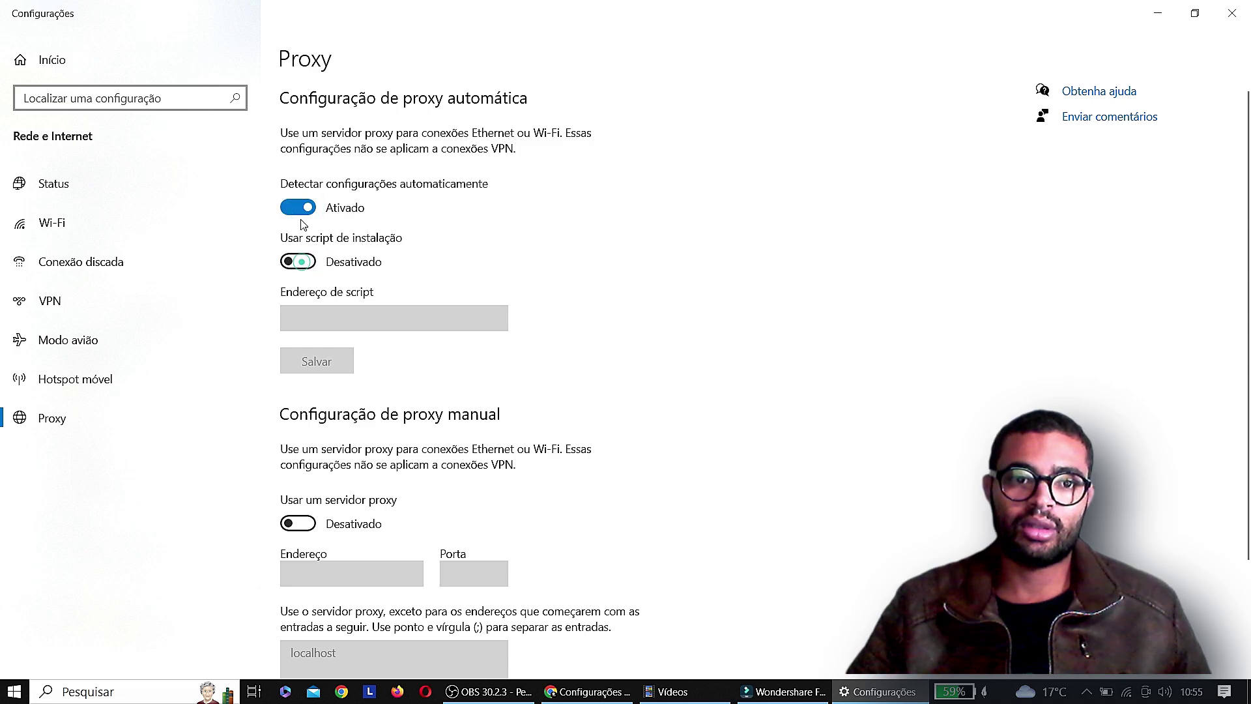
left_click(297, 207)
left_click(321, 521)
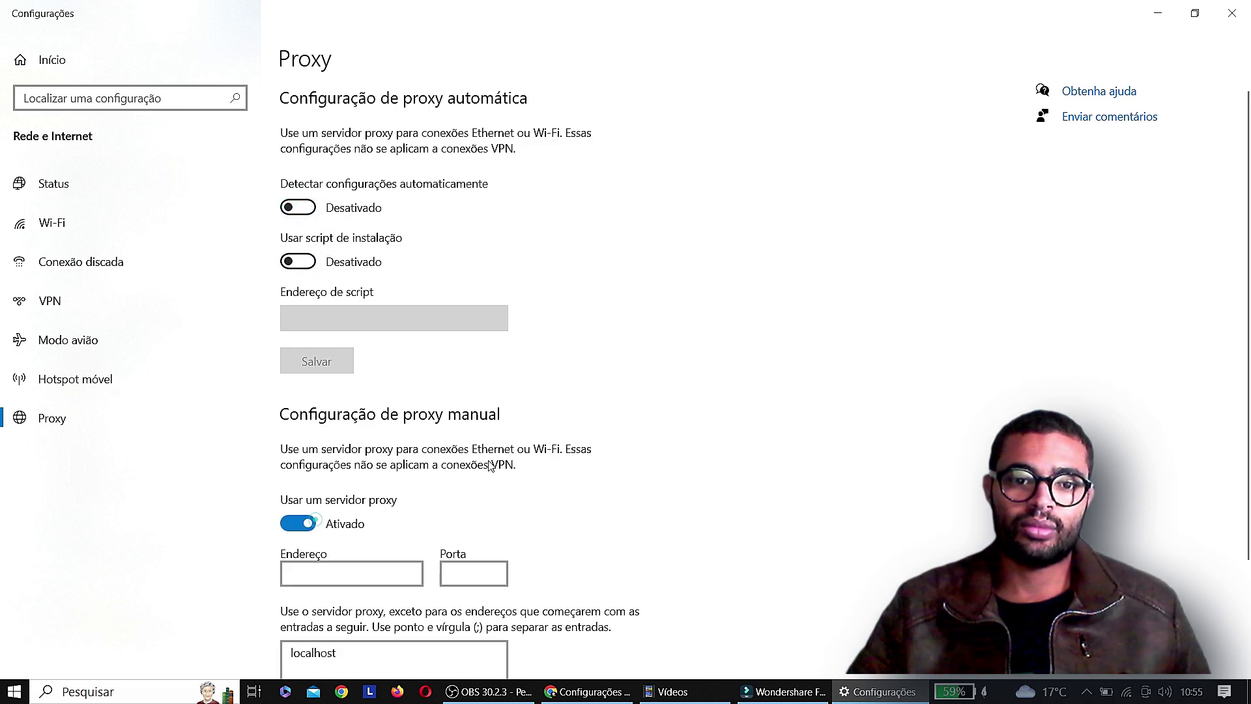
scroll(639, 433, "down", 3)
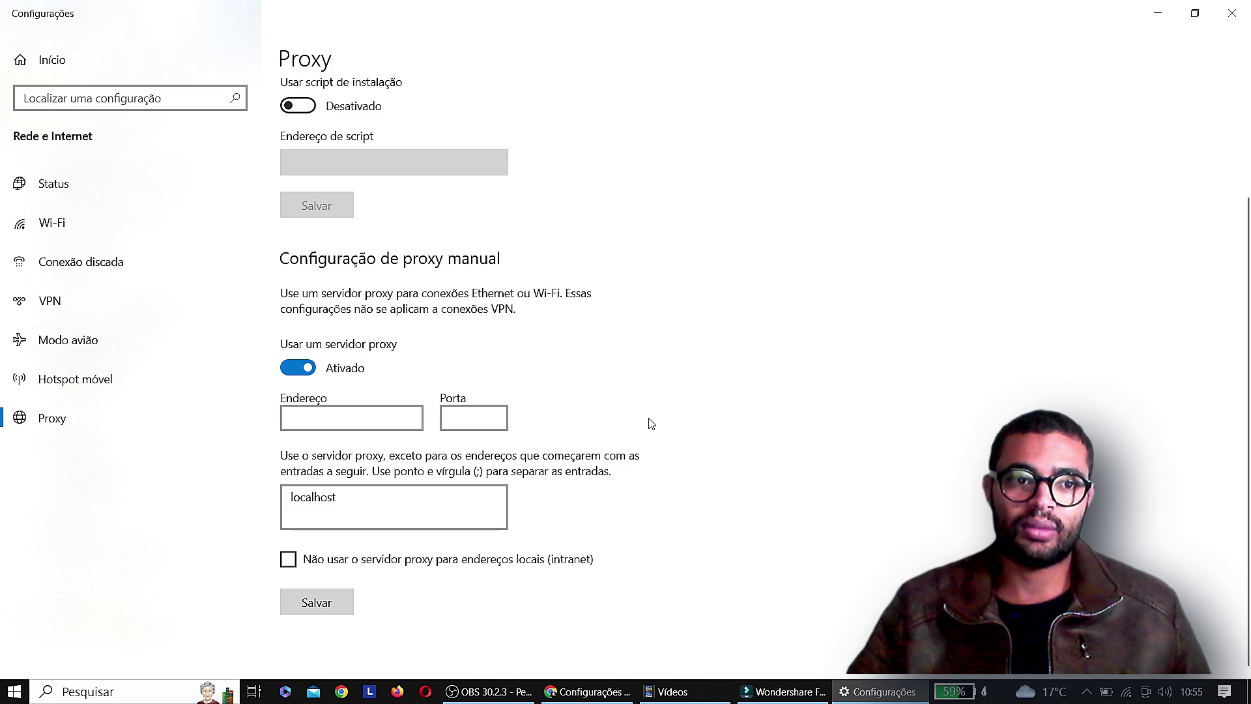
Step: Examine the IP addresses, ports and locations in VPNOverview's free proxy table in Chrome to choose a server
key("alt+Tab")
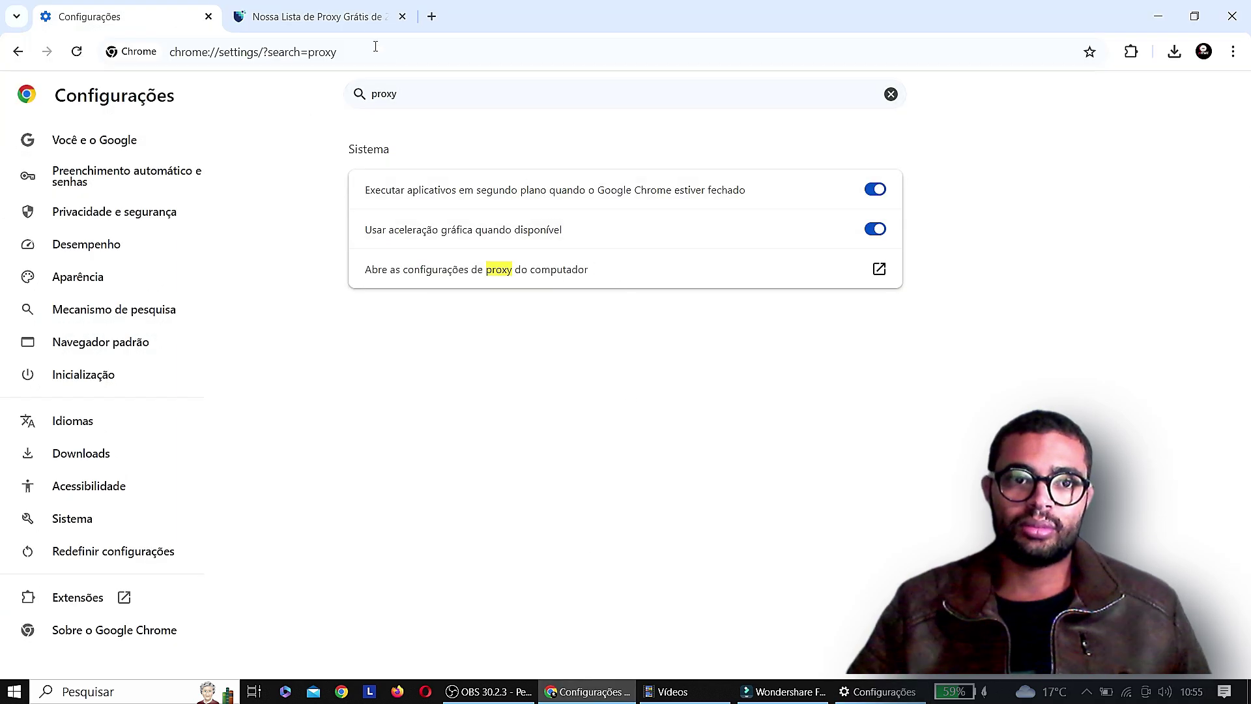
left_click(319, 16)
scroll(596, 541, "down", 2)
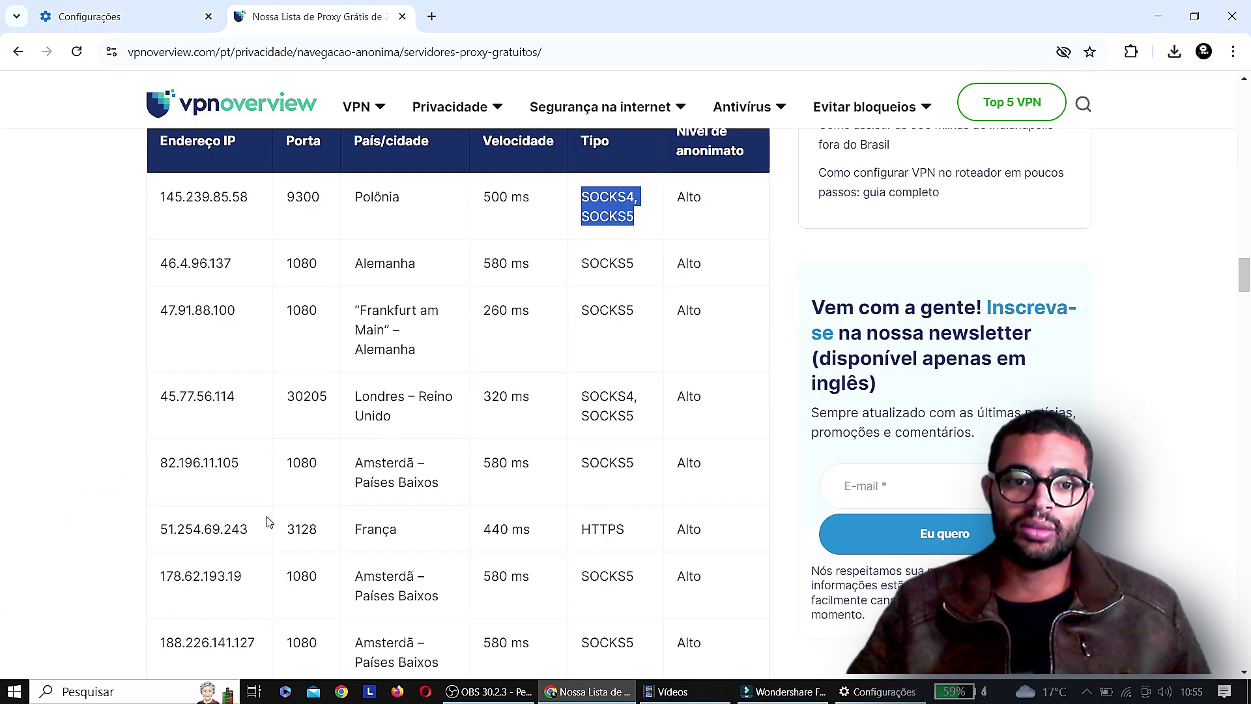
double_click(318, 197)
left_click_drag(317, 263, 292, 263)
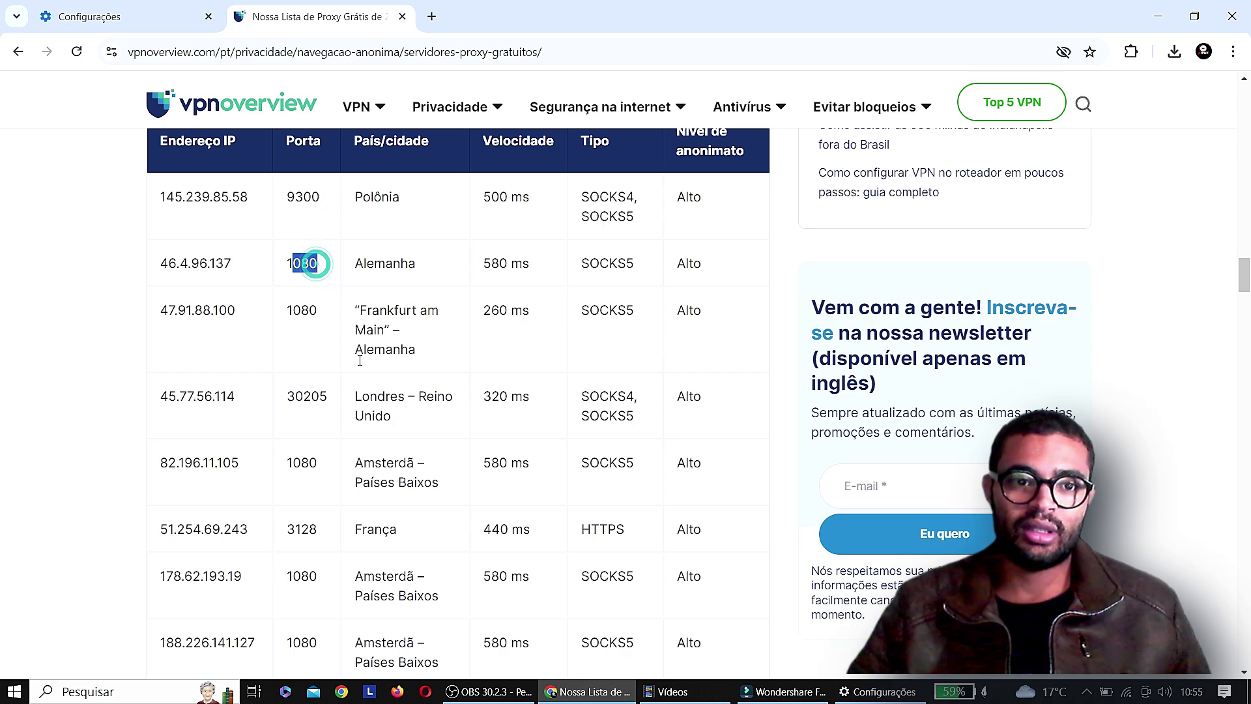
scroll(360, 360, "down", 3)
scroll(358, 417, "down", 12)
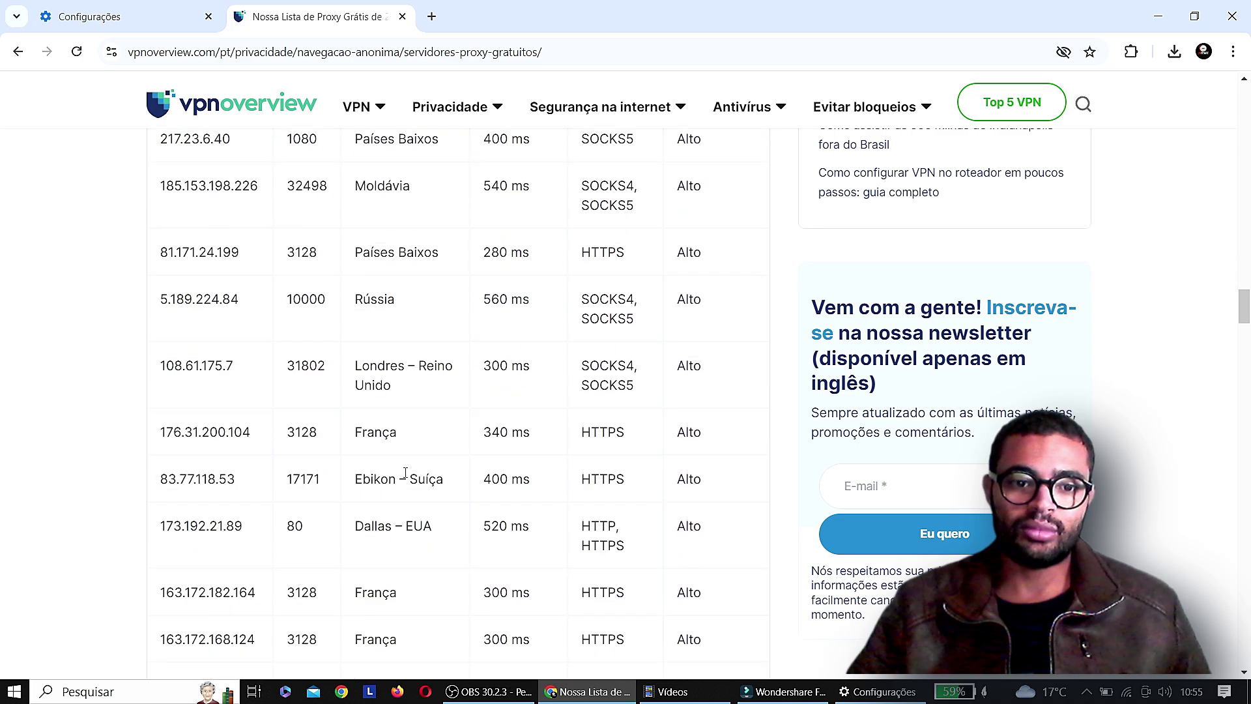
scroll(414, 494, "down", 4)
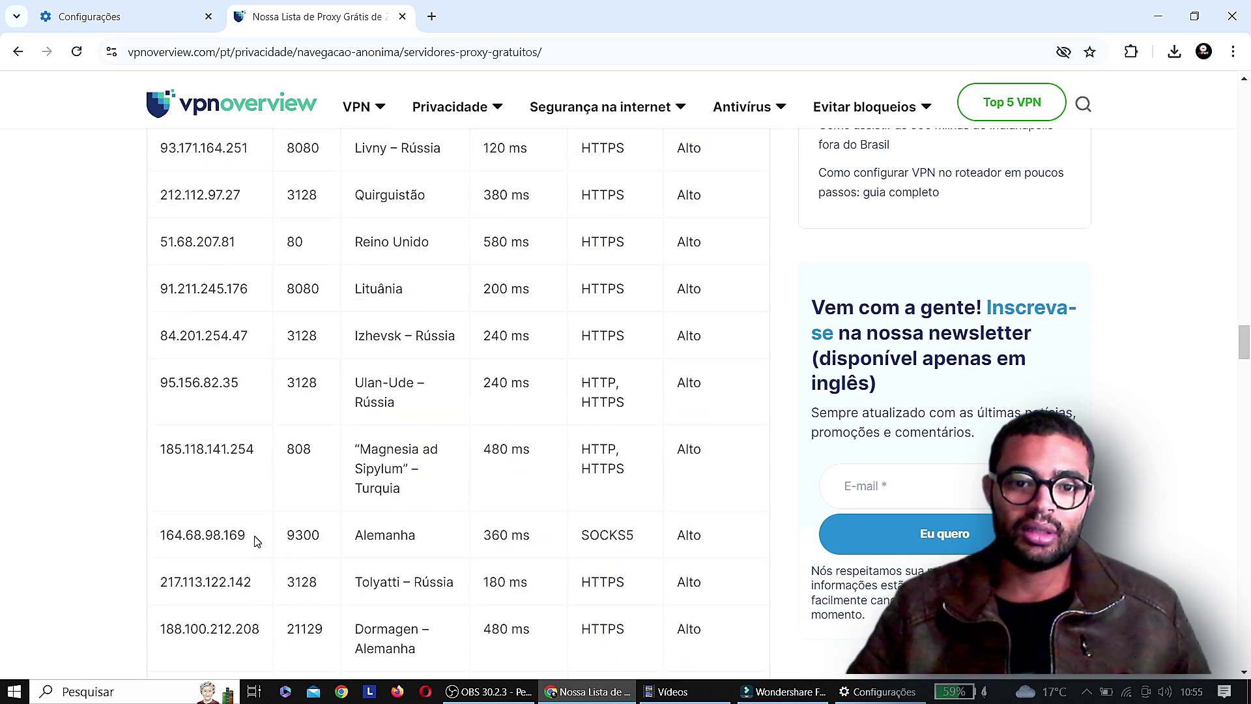
Step: Copy the German proxy's IP address 164.68.98.169 from the table into the address of the Windows manual proxy configuration
left_click_drag(256, 541, 163, 534)
key("ctrl+c")
key("alt+Tab")
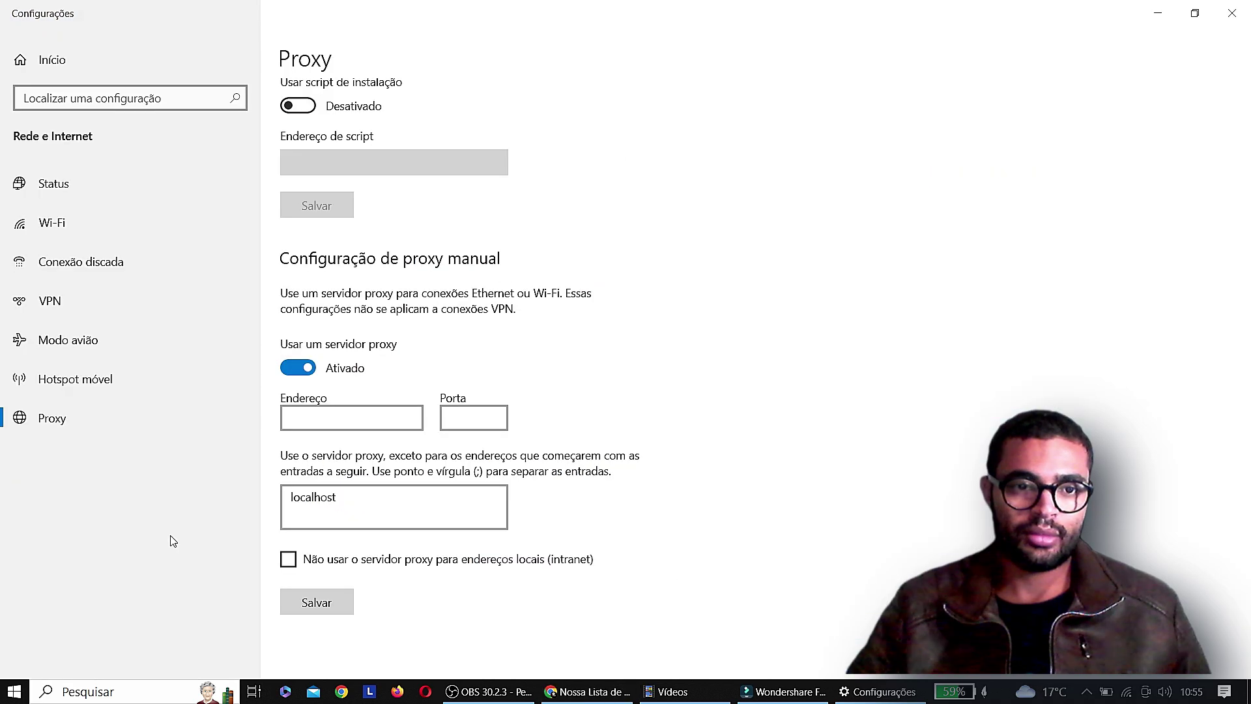
left_click(352, 420)
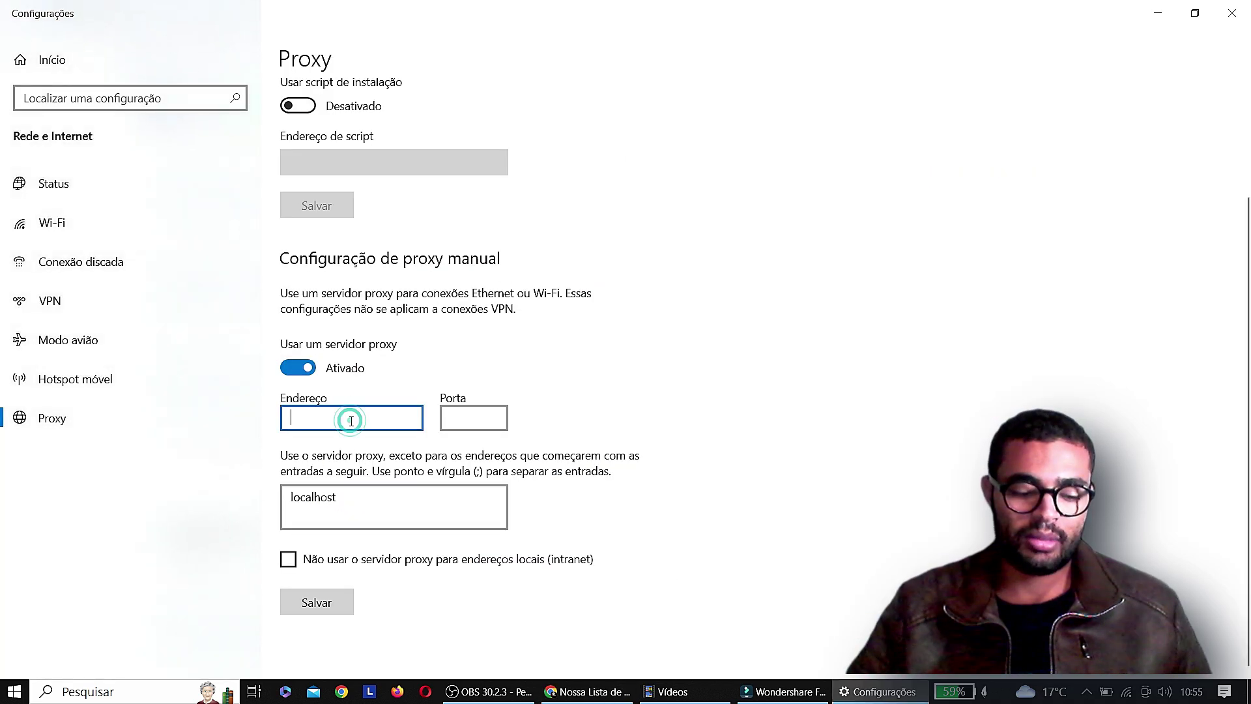
key("ctrl+v")
Step: Copy the same German proxy's port 9300 from the table into the manual proxy configuration and save the settings
left_click(474, 418)
key("alt+Tab")
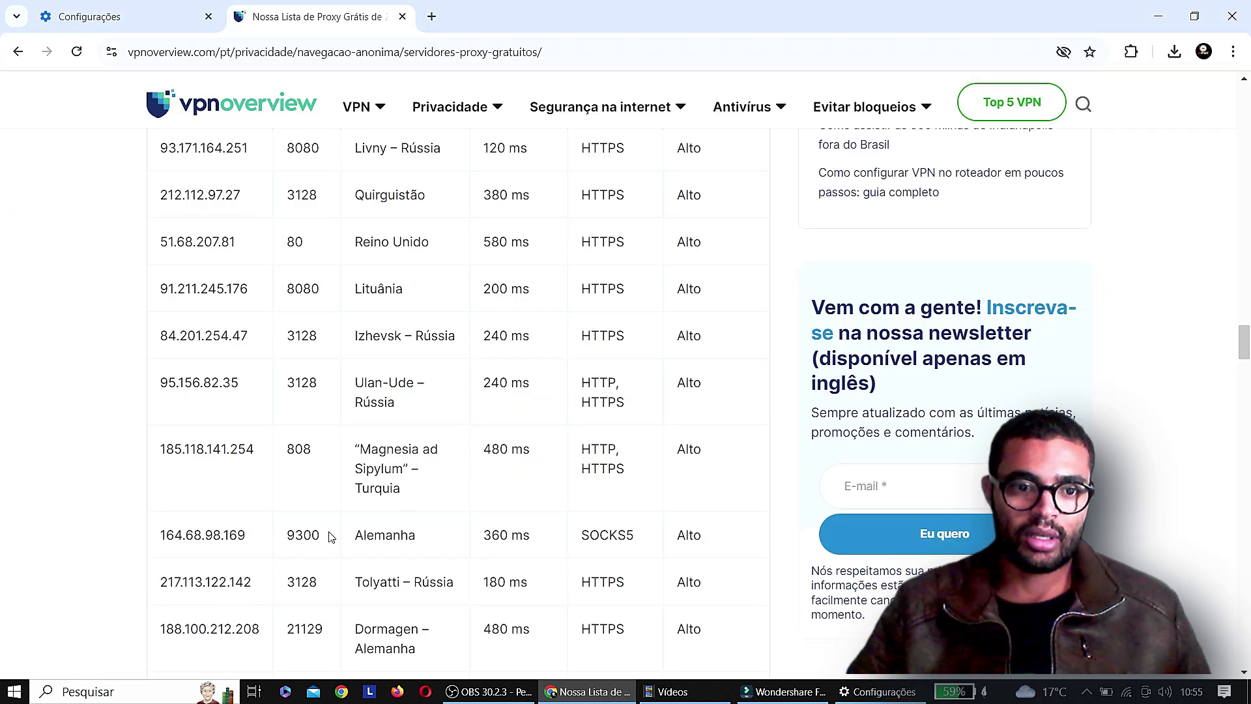
double_click(329, 533)
key("ctrl+c")
key("alt+Tab")
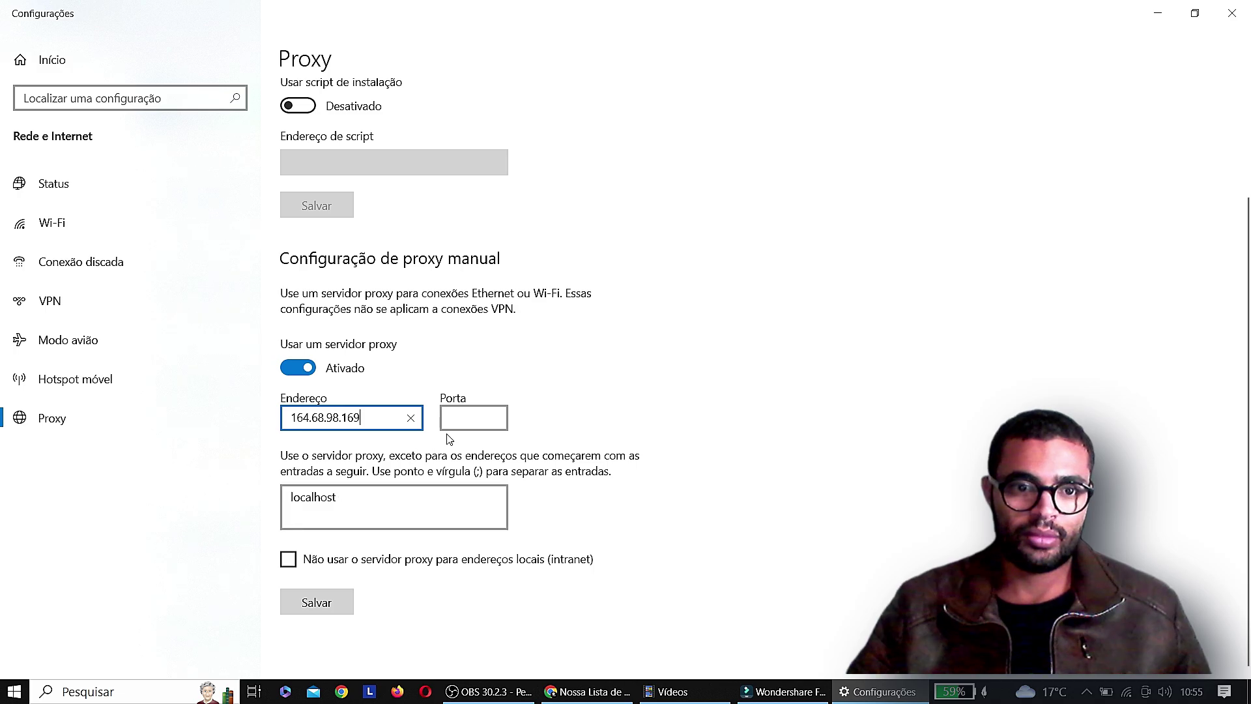
left_click(469, 418)
key("ctrl+v")
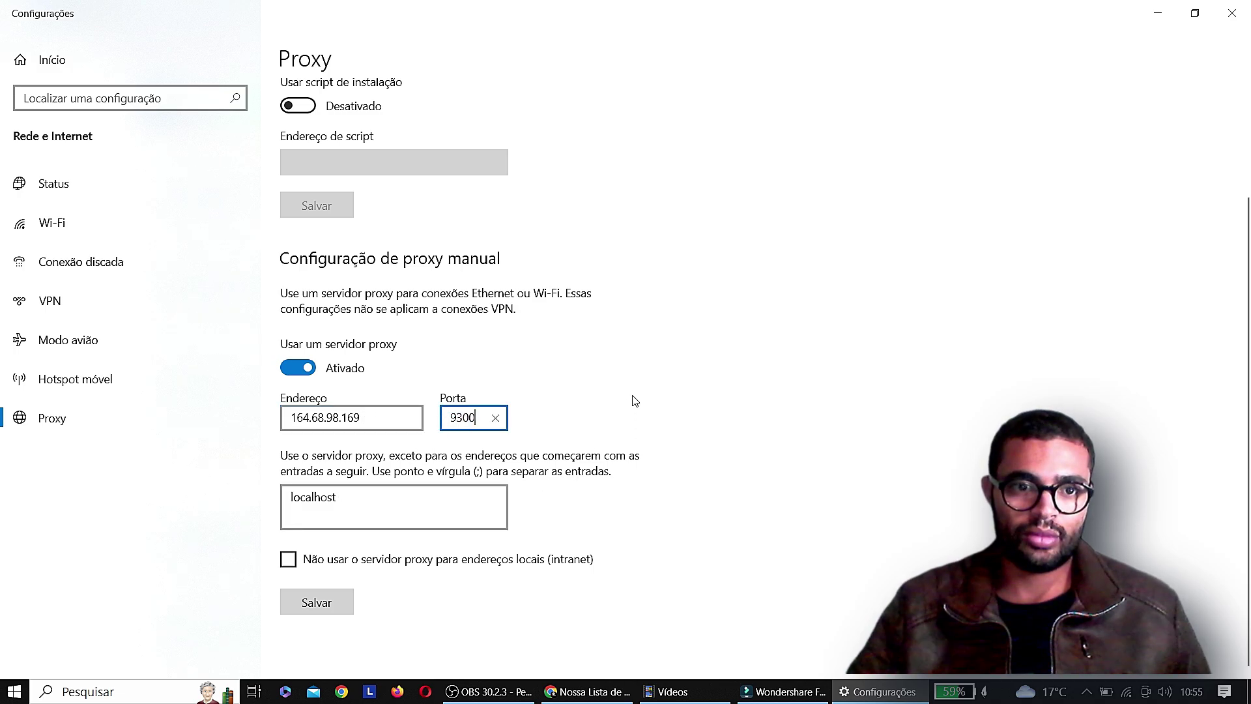
left_click(314, 605)
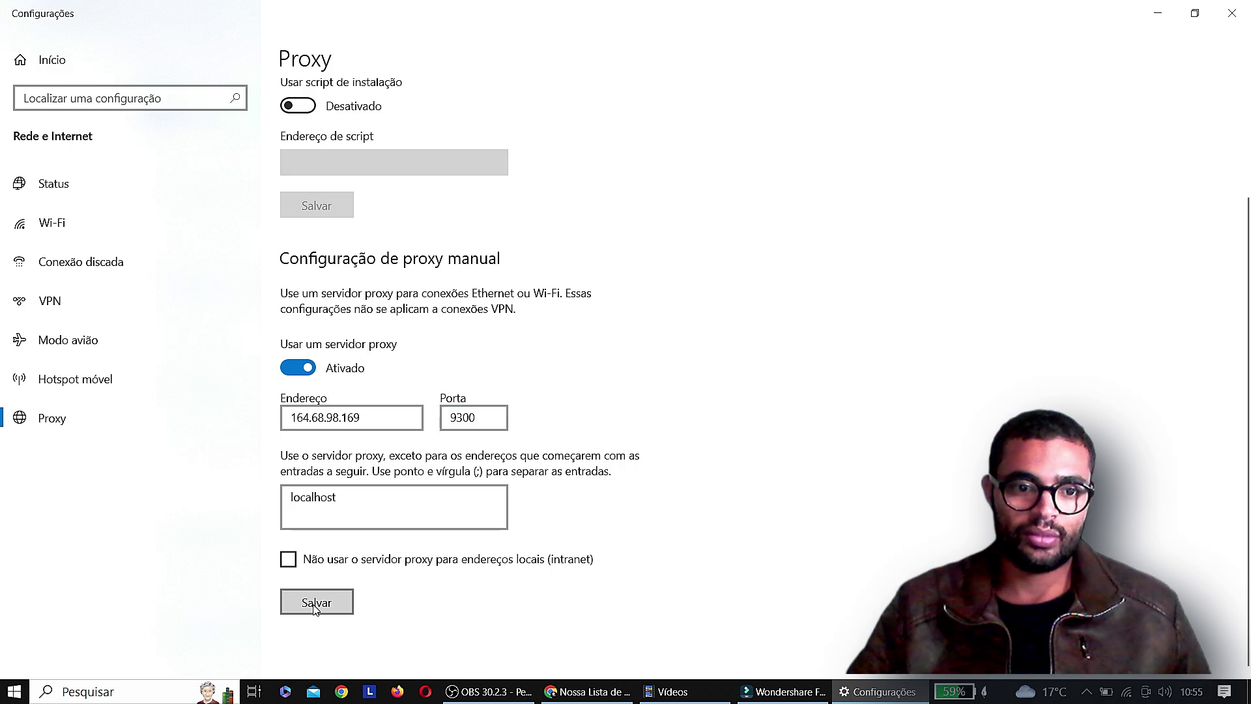
Step: Test the proxy connection by searching Google for "dssds" in a new Chrome tab
left_click(573, 691)
left_click(431, 17)
type("dssds")
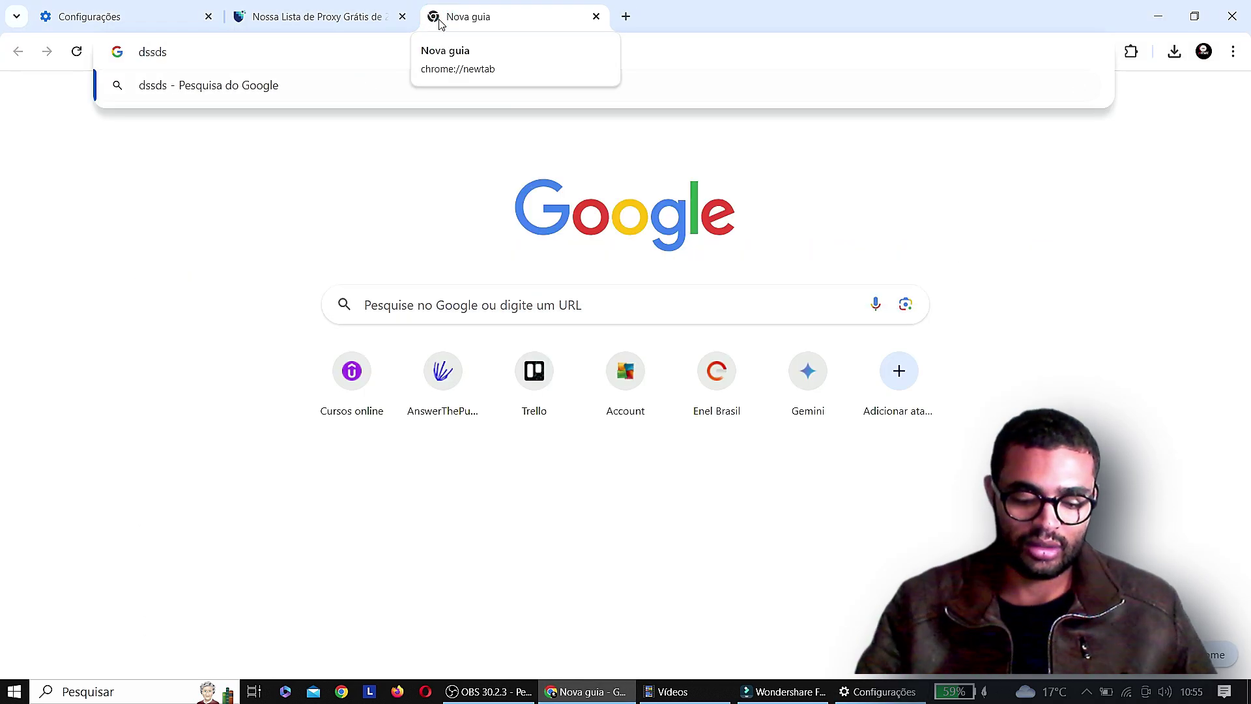
key("Return")
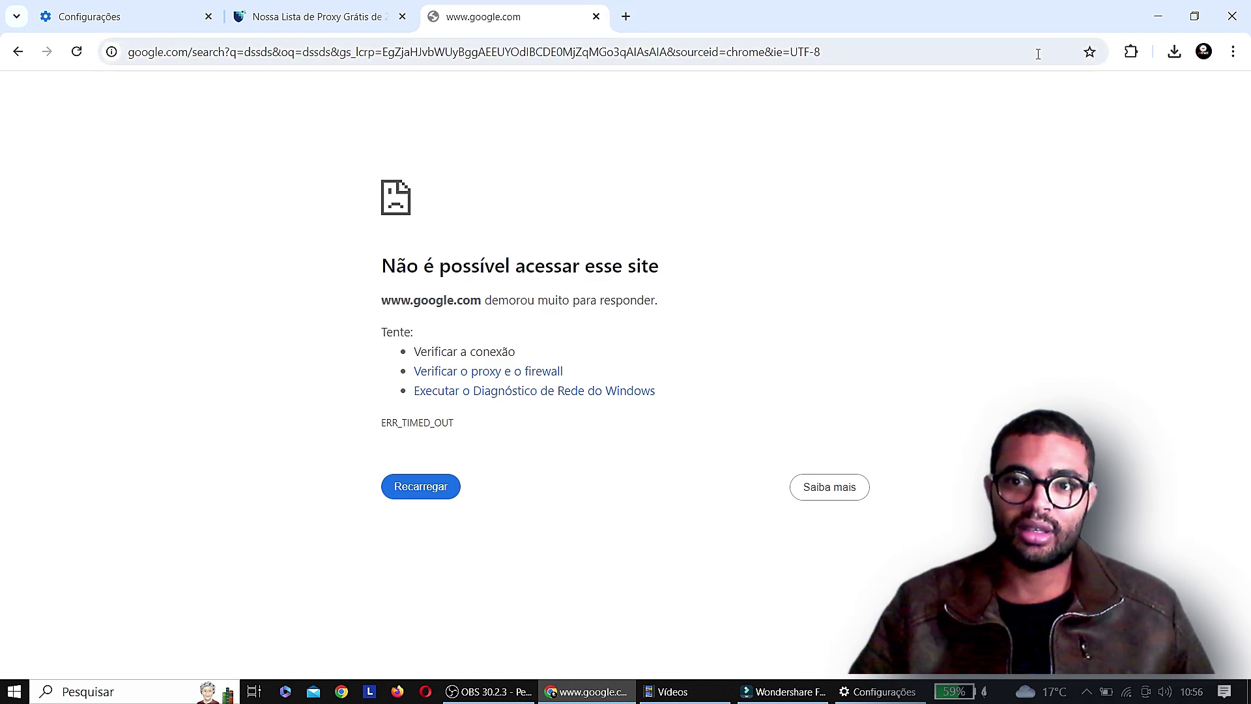
Step: Turn off the manual proxy server in Windows Settings and return to the Google search page in Chrome
key("alt+Tab")
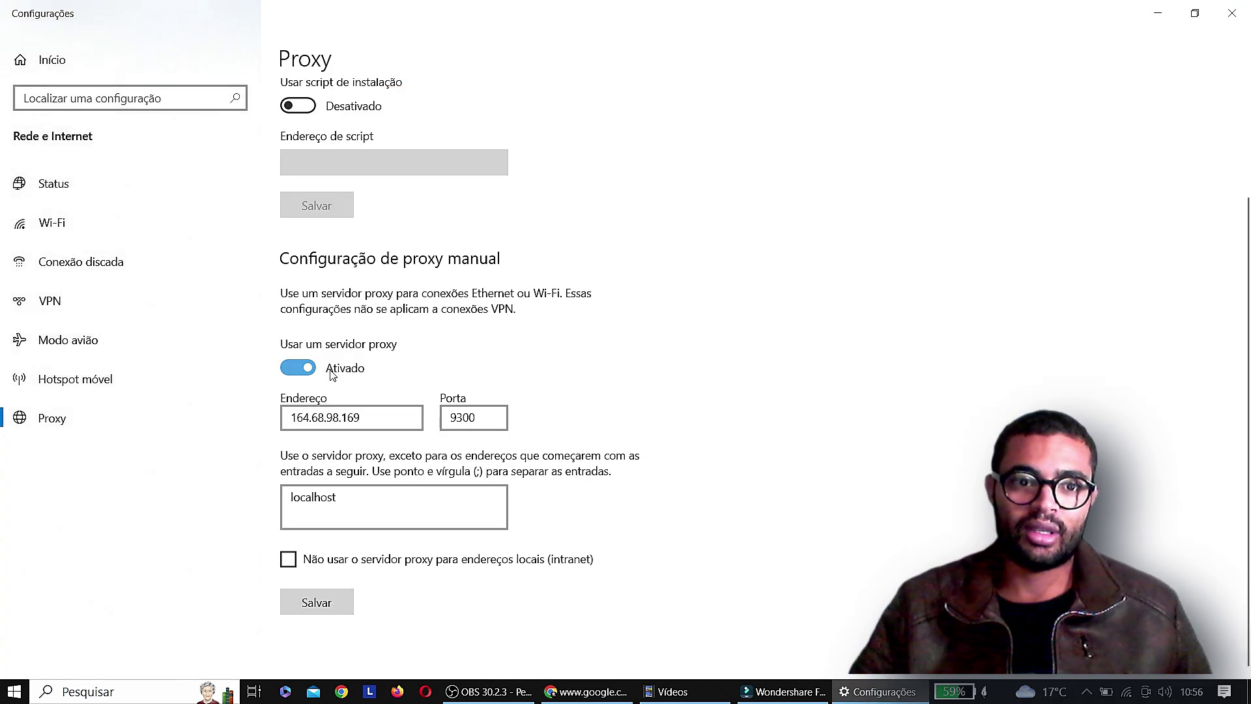
left_click(291, 368)
key("alt+Tab")
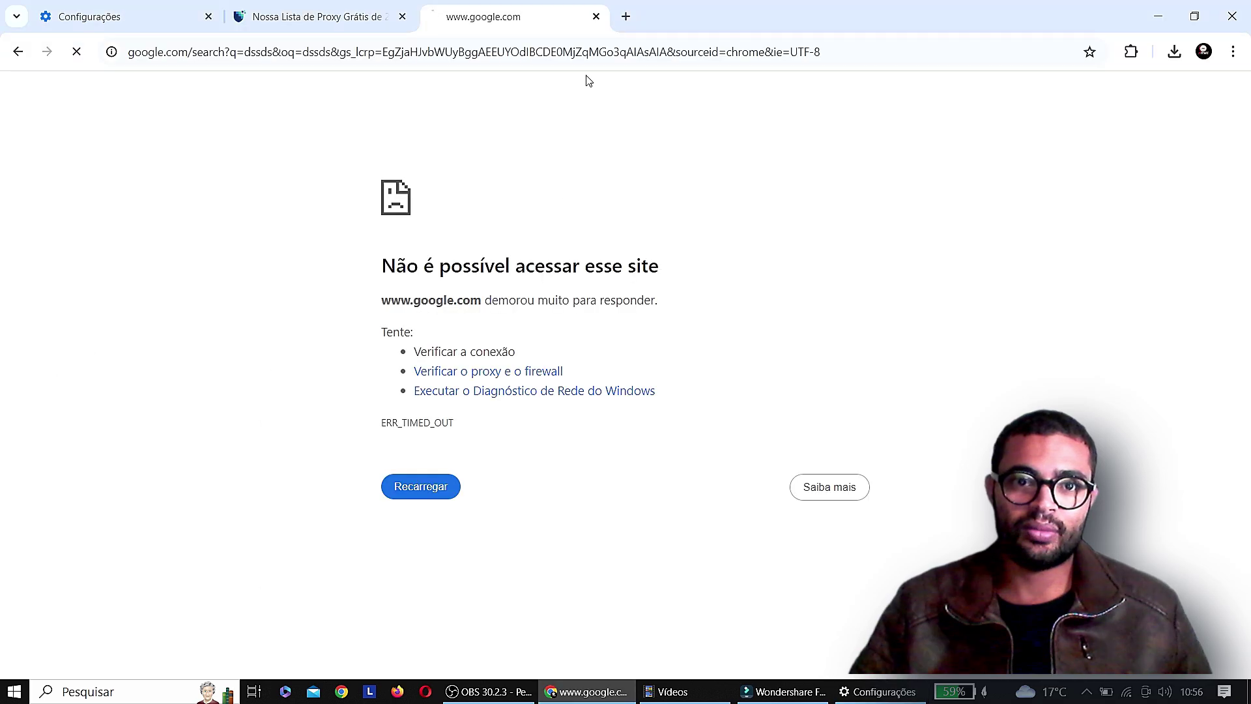
Step: Check browsing without the proxy by viewing the "dssds" results and following Google's suggested search "desde"
scroll(829, 262, "down", 7)
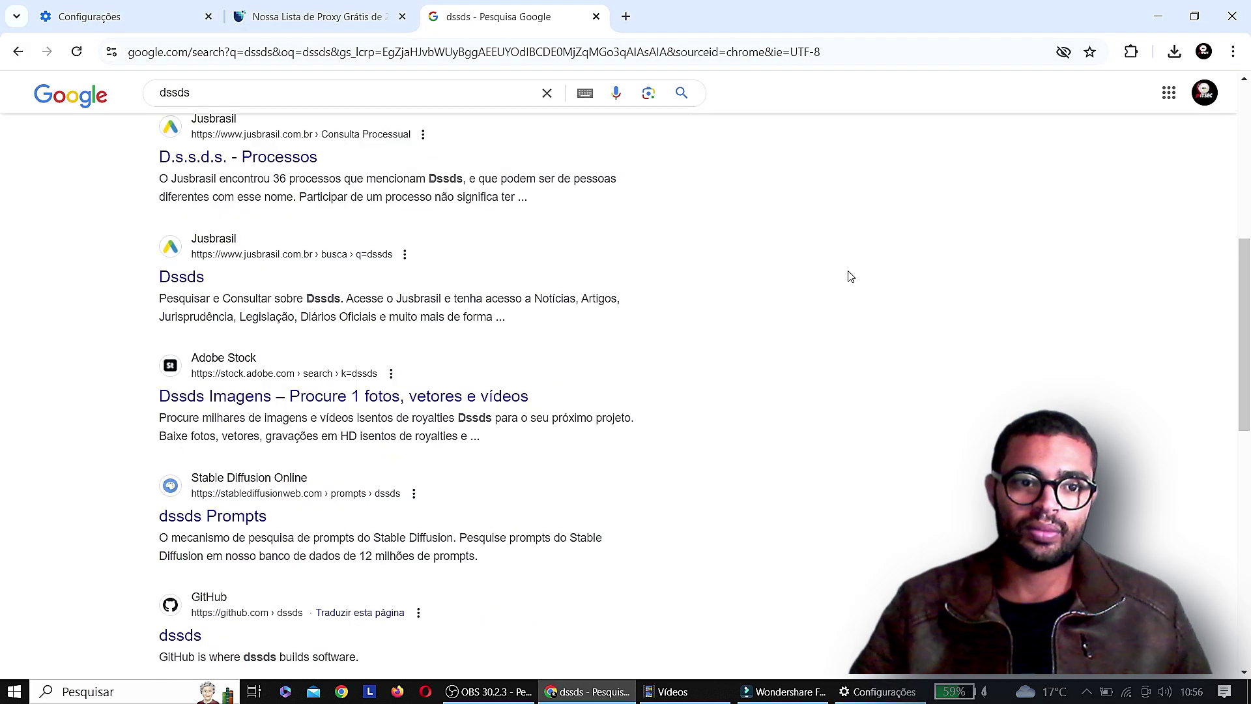
scroll(851, 277, "up", 8)
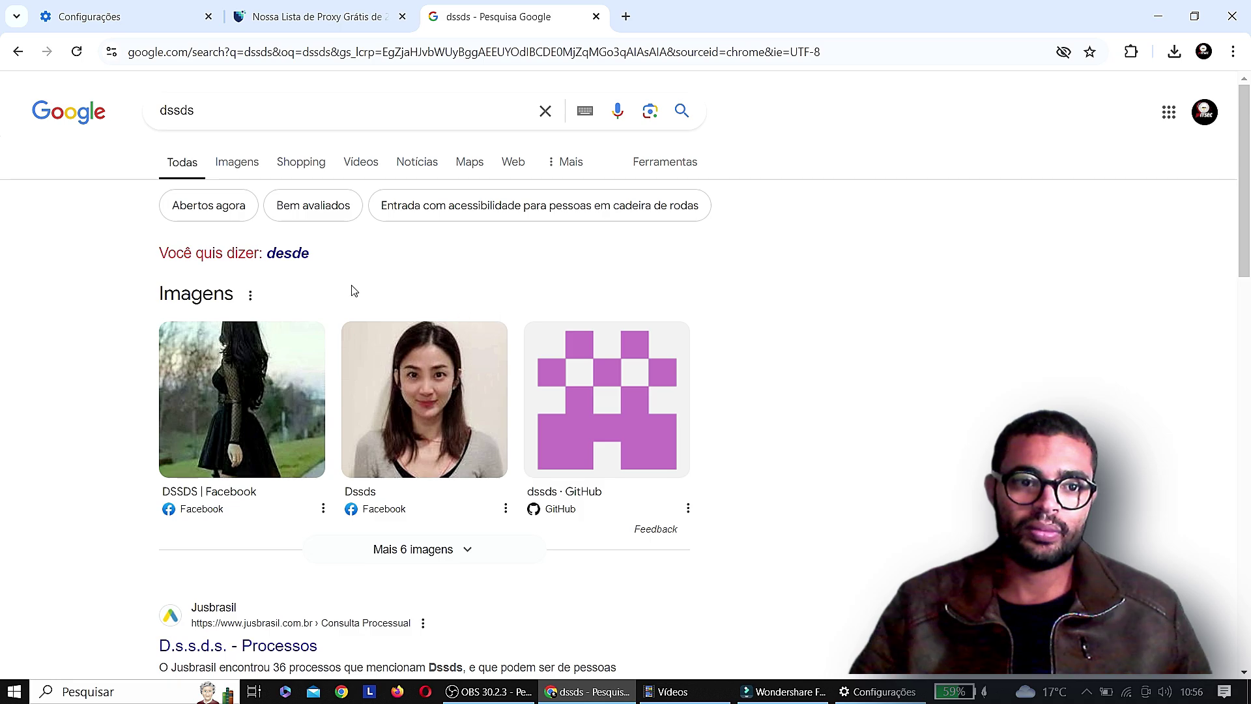
left_click(290, 256)
scroll(926, 266, "down", 9)
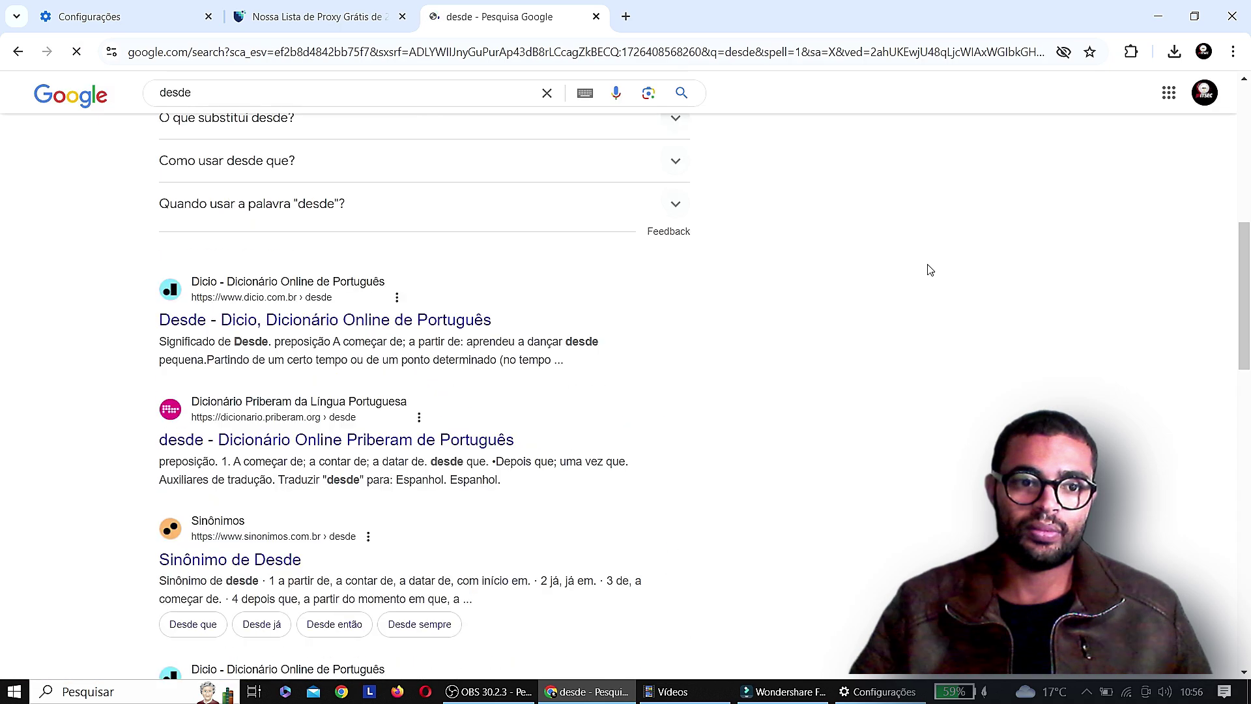
Step: Turn the manual proxy server back on in Windows Settings and clear its address and port
key("alt+Tab")
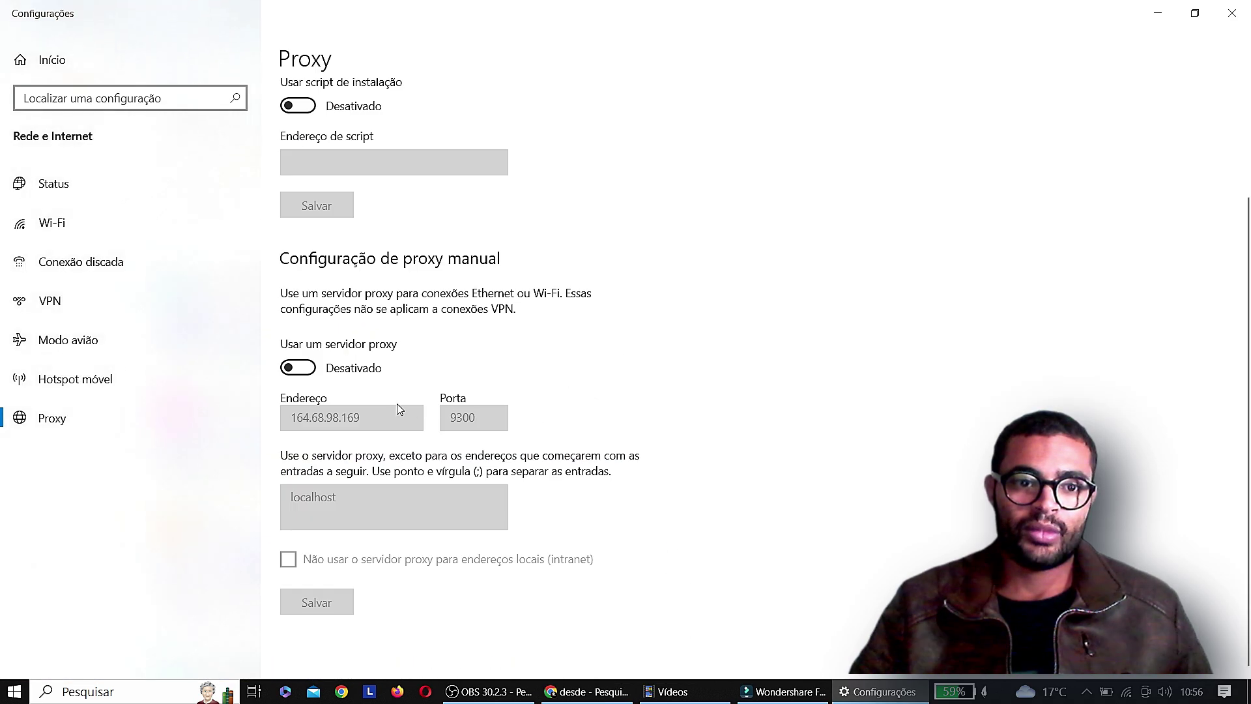
left_click(297, 368)
left_click_drag(362, 418, 190, 419)
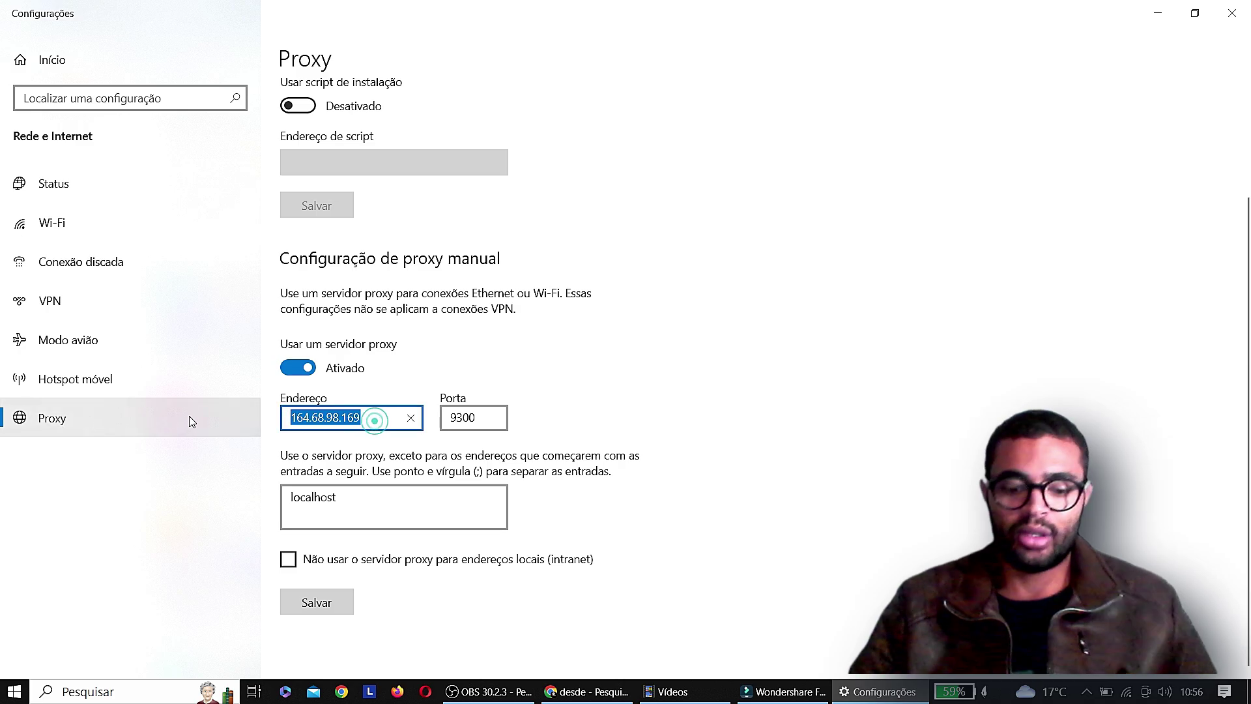
key("BackSpace")
left_click_drag(448, 418, 506, 417)
key("BackSpace")
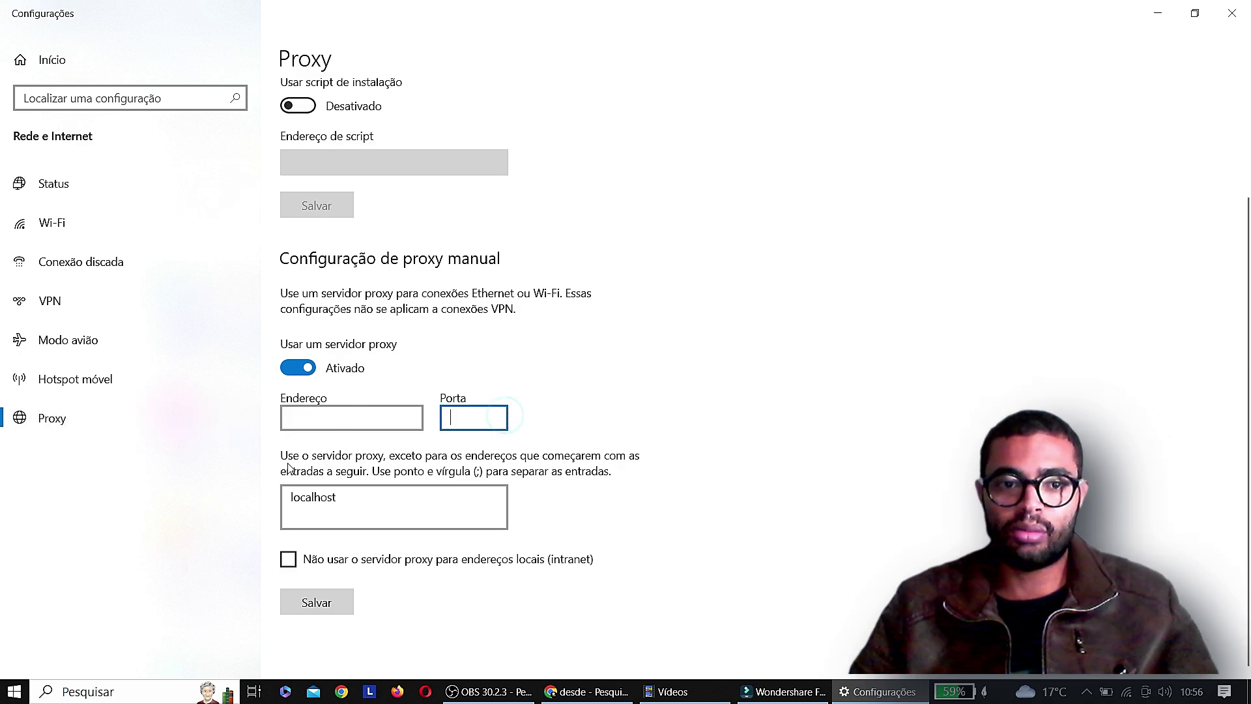
Step: Switch back to Chrome and open a new tab with its address bar ready for a search
key("alt+Tab")
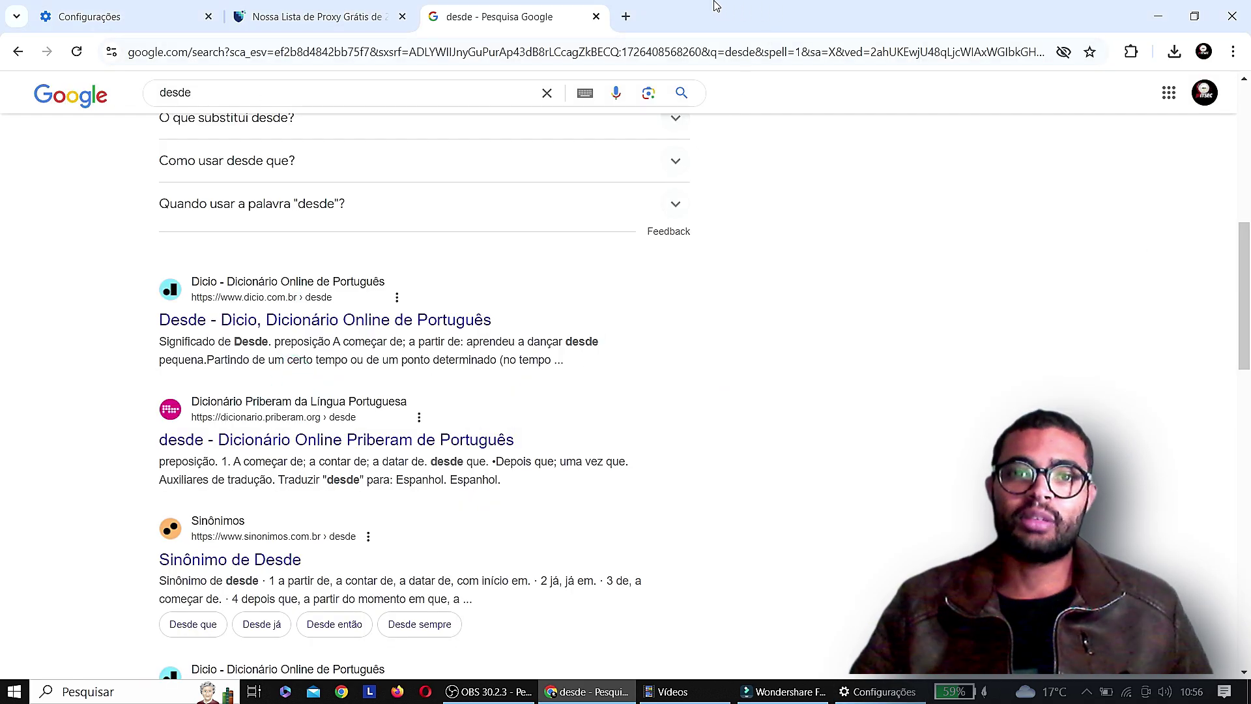
left_click(630, 17)
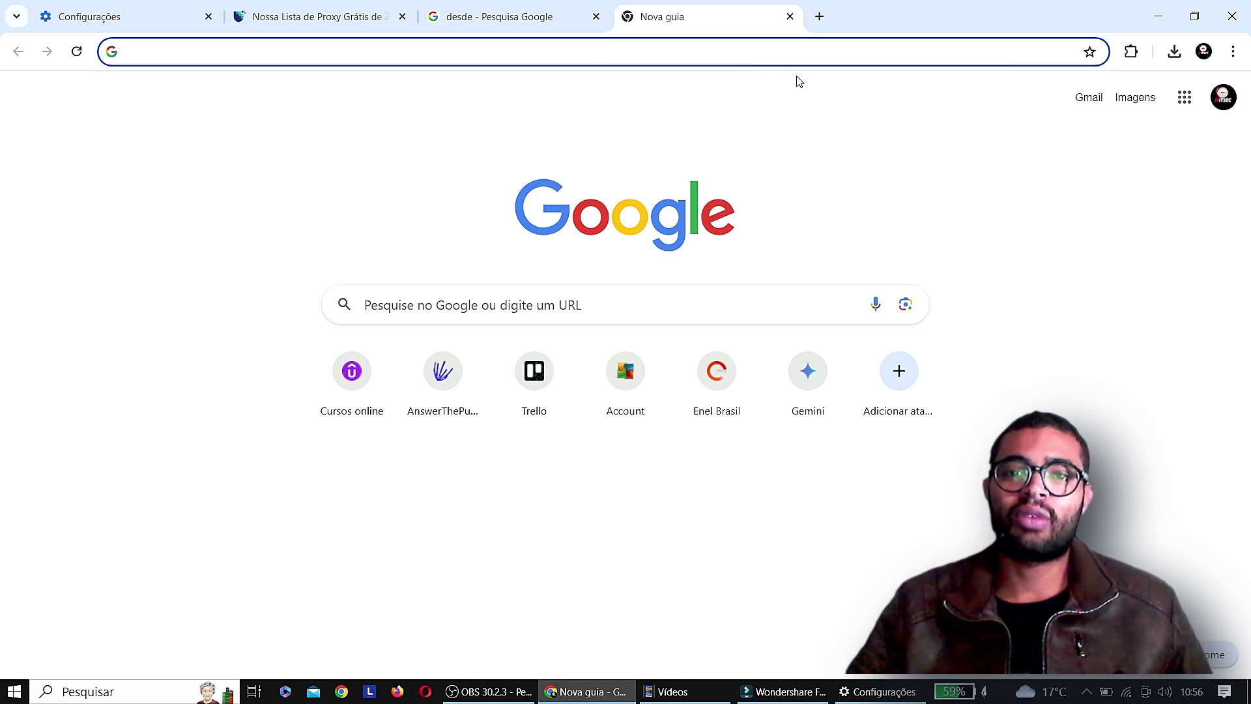
left_click(798, 53)
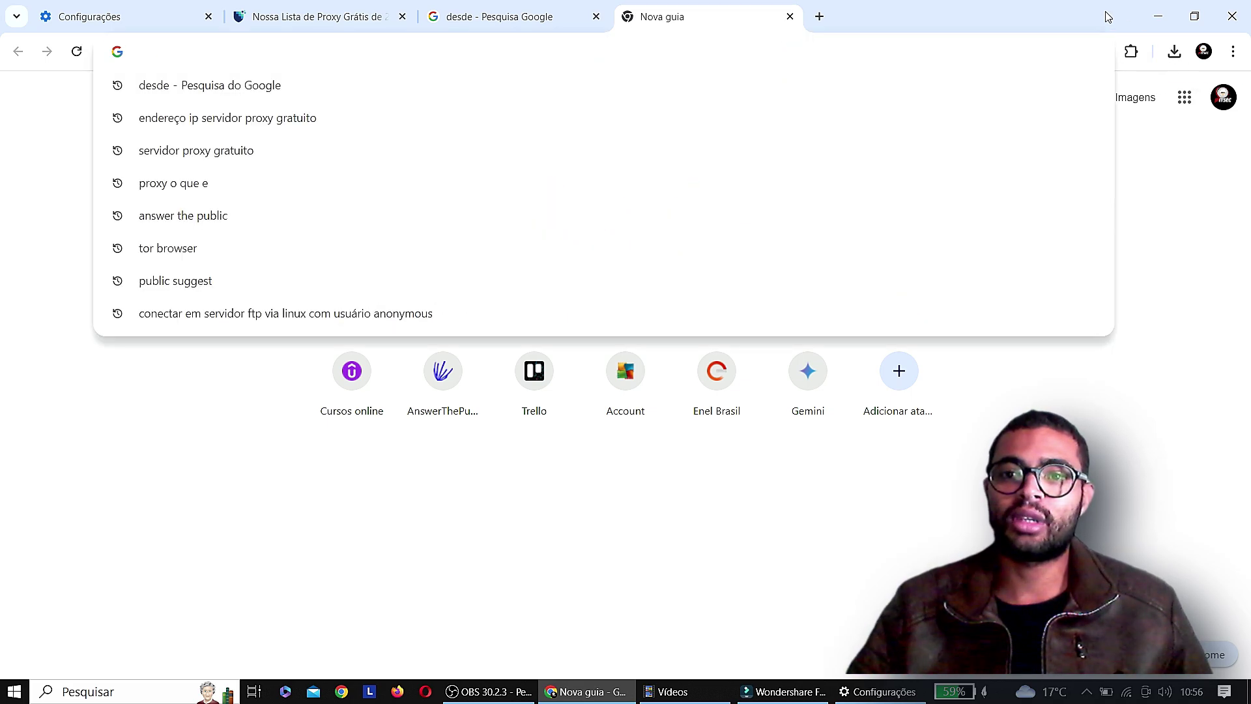
Step: Go to the Chrome Web Store and search its extensions for "proxy"
key("Escape")
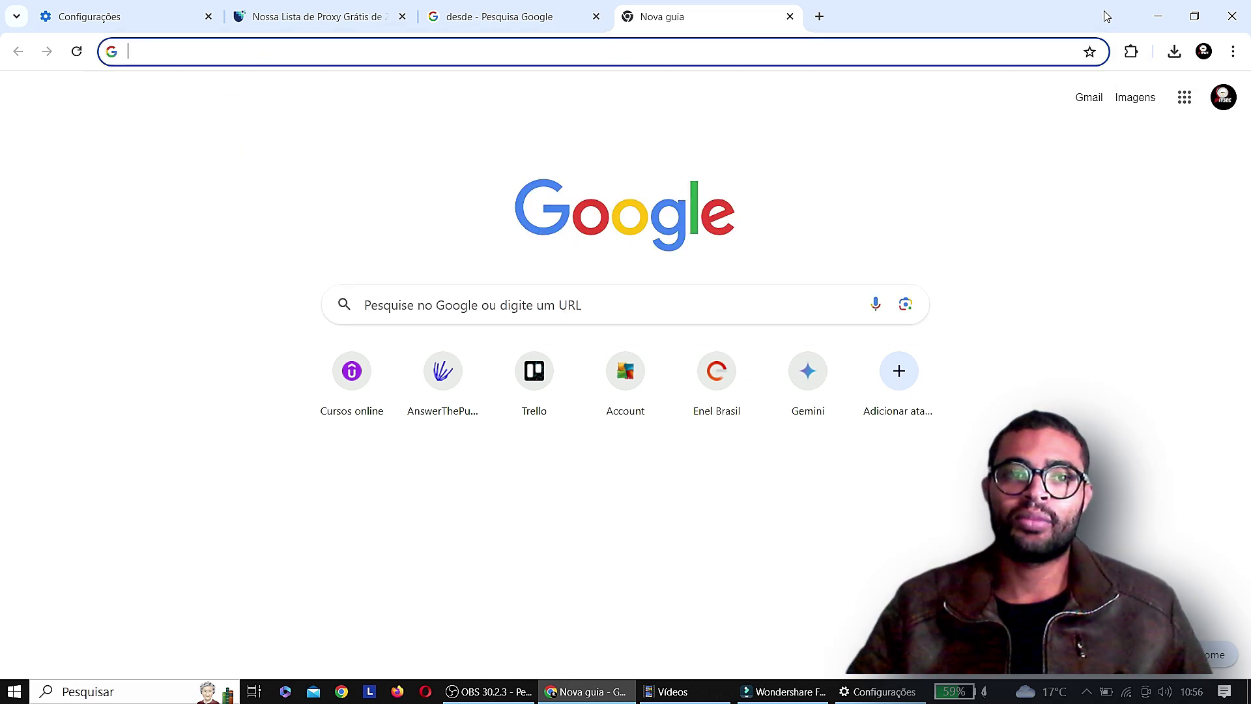
left_click(1232, 52)
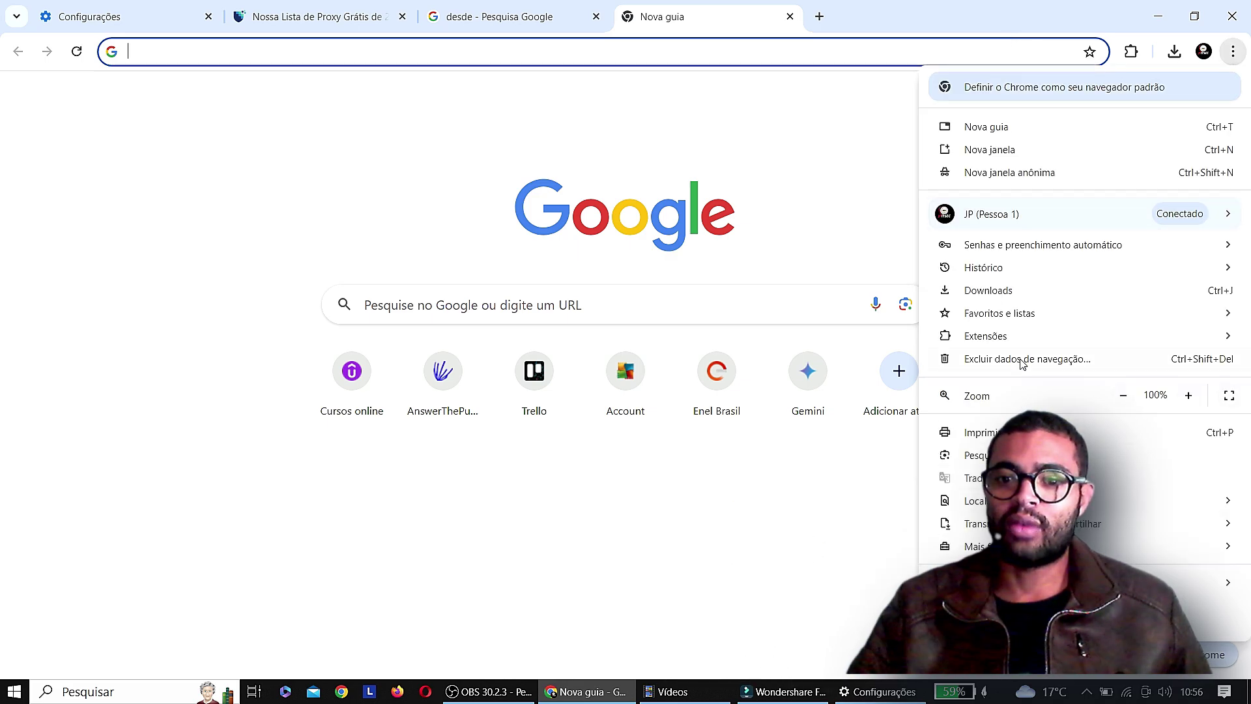
mouse_move(1017, 348)
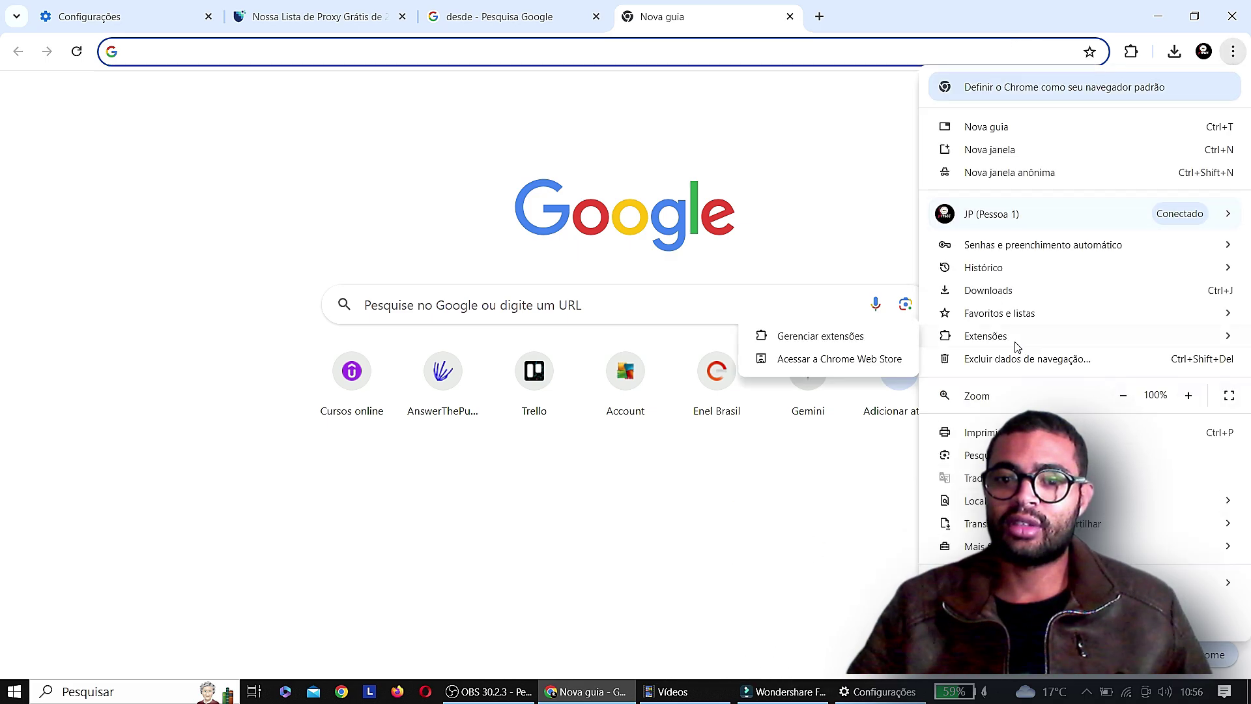
left_click(811, 360)
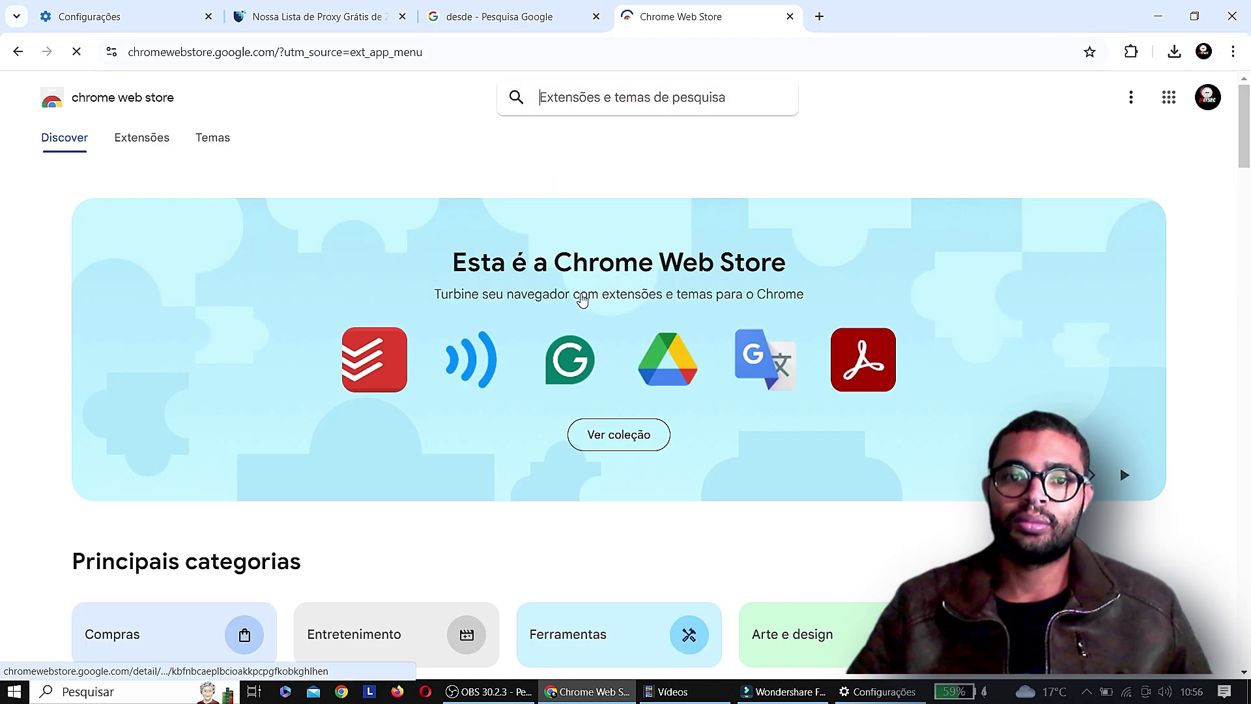
left_click(582, 99)
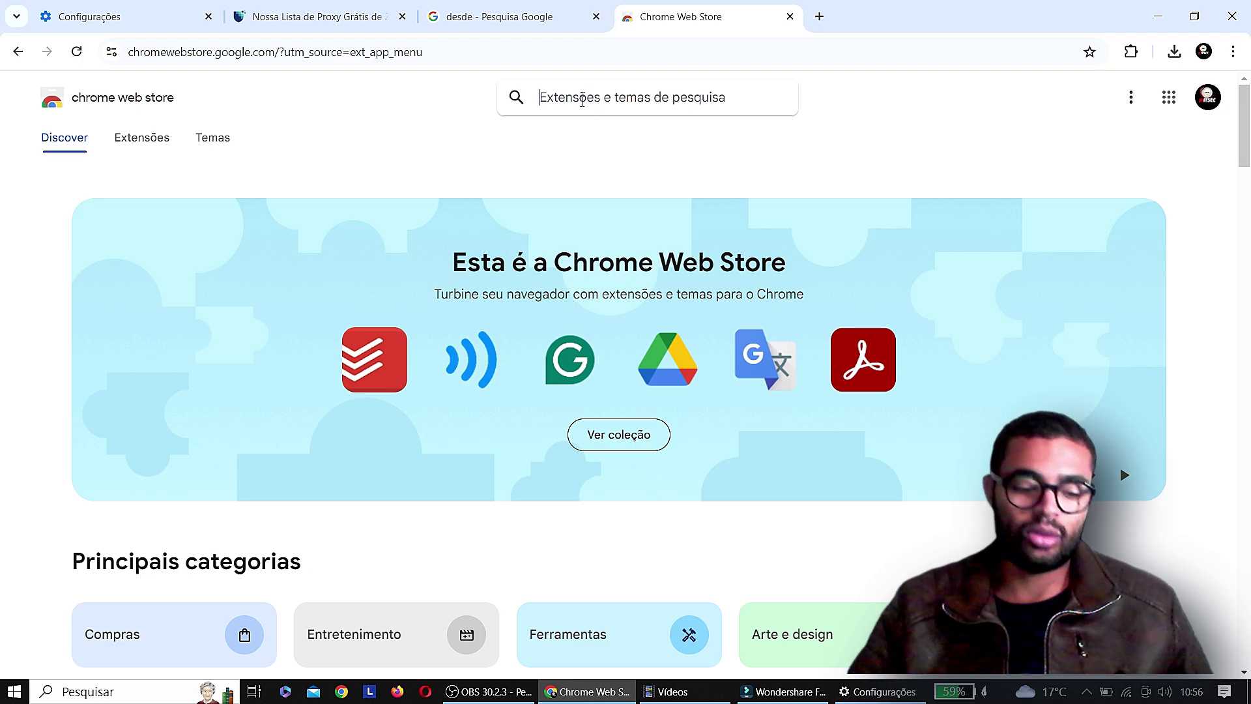
type("proxy")
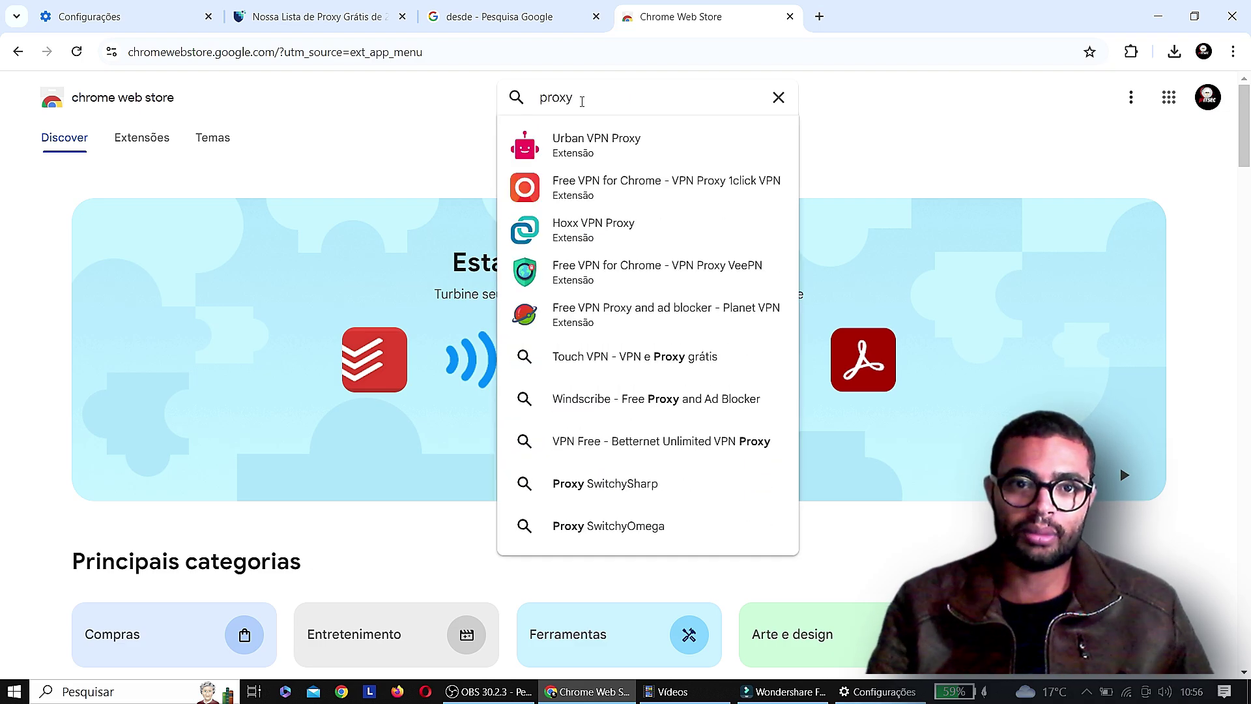
key("Return")
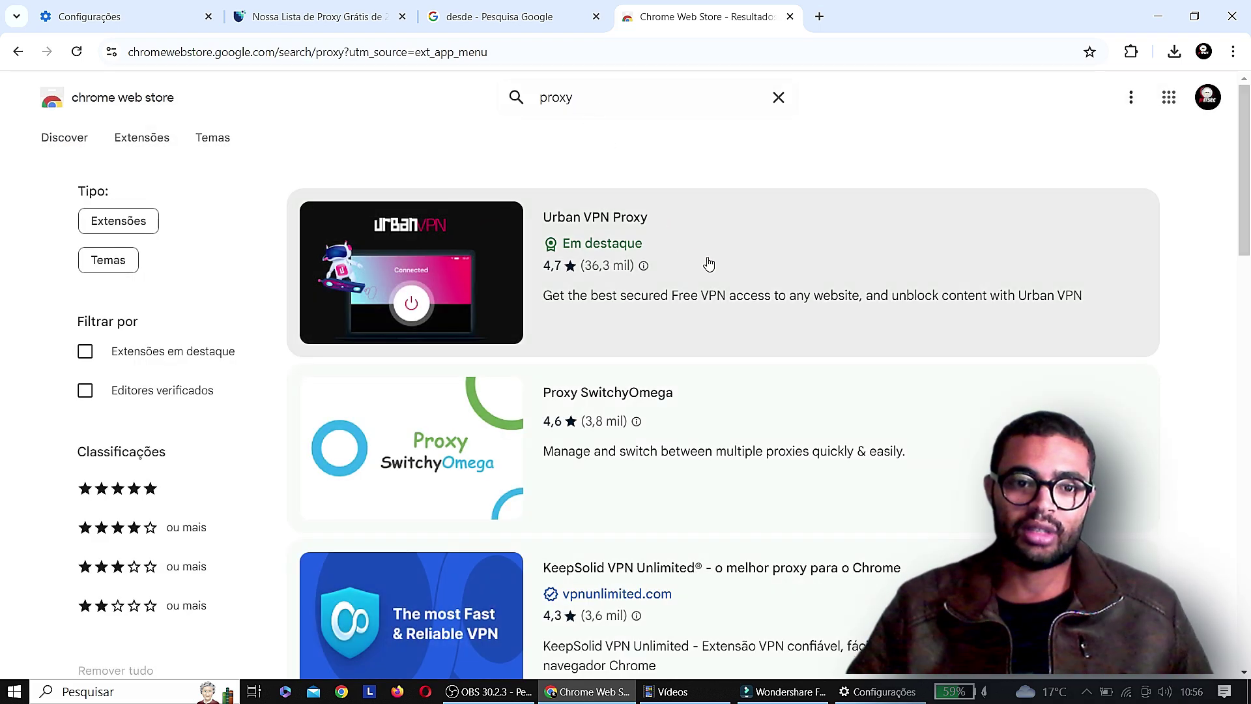
Step: Load more proxy extension results and open the page of "Touch VPN - VPN e Proxy grátis"
scroll(722, 287, "down", 3)
scroll(724, 301, "down", 9)
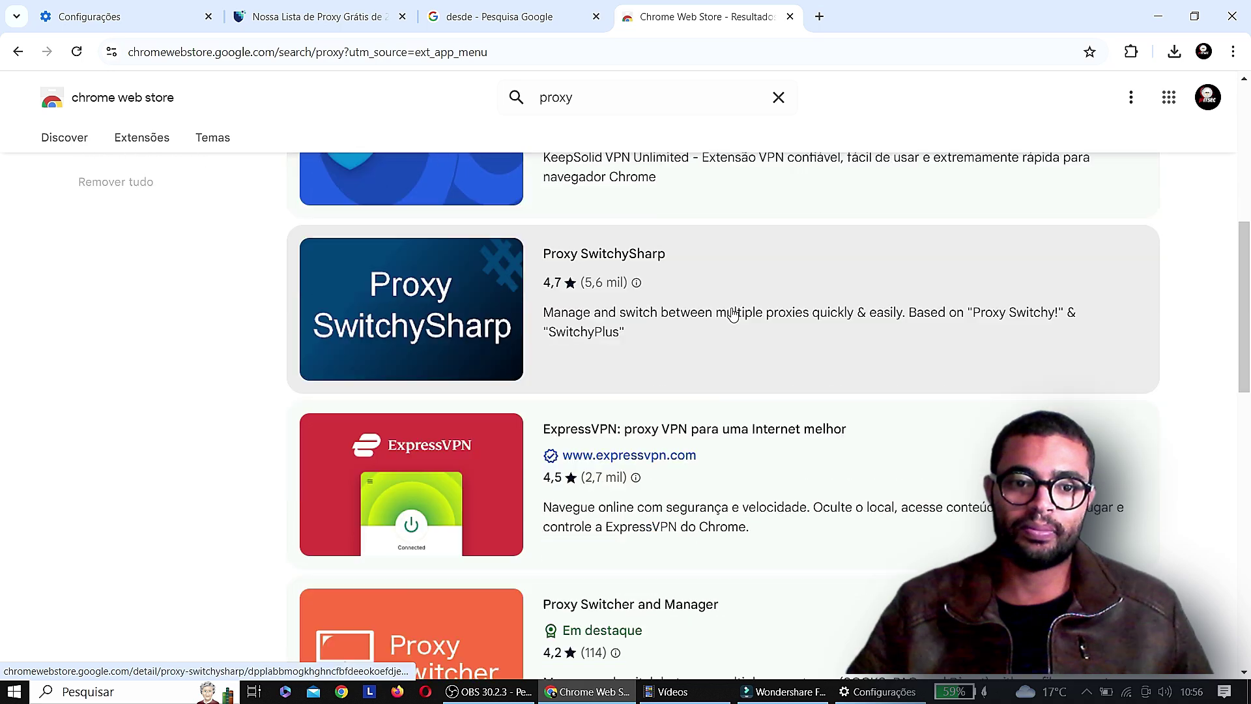
scroll(743, 317, "down", 10)
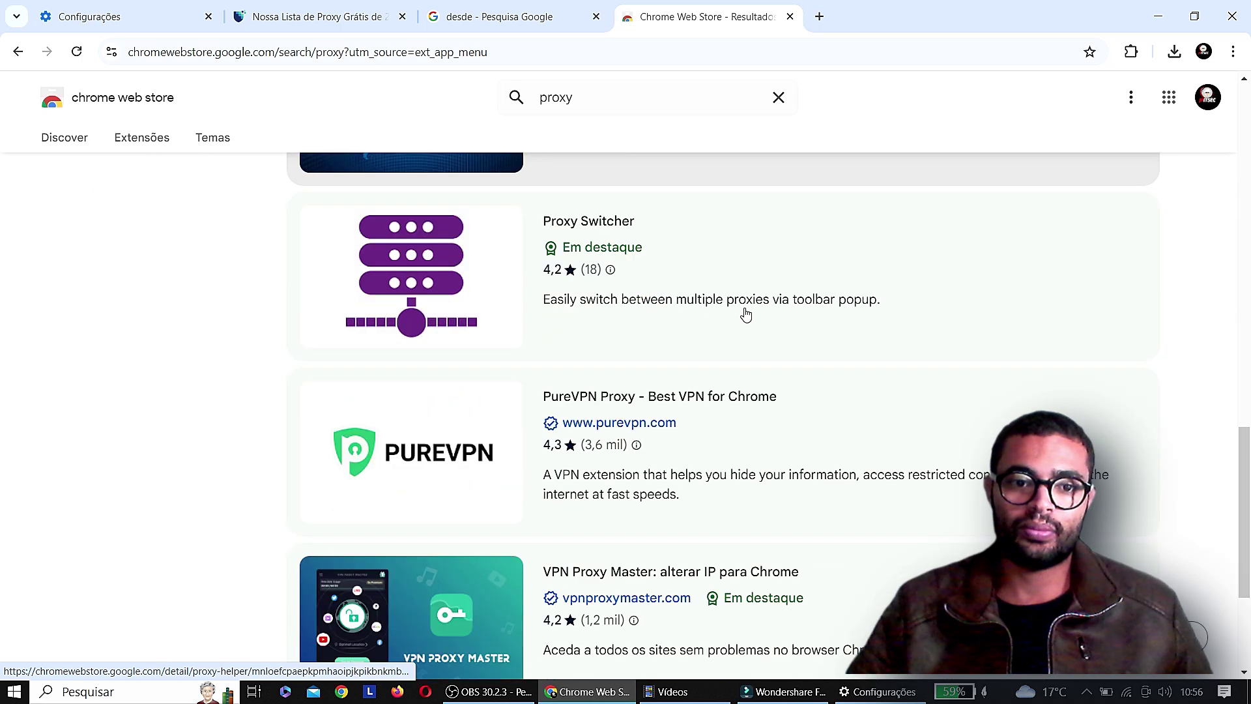
scroll(749, 320, "up", 1)
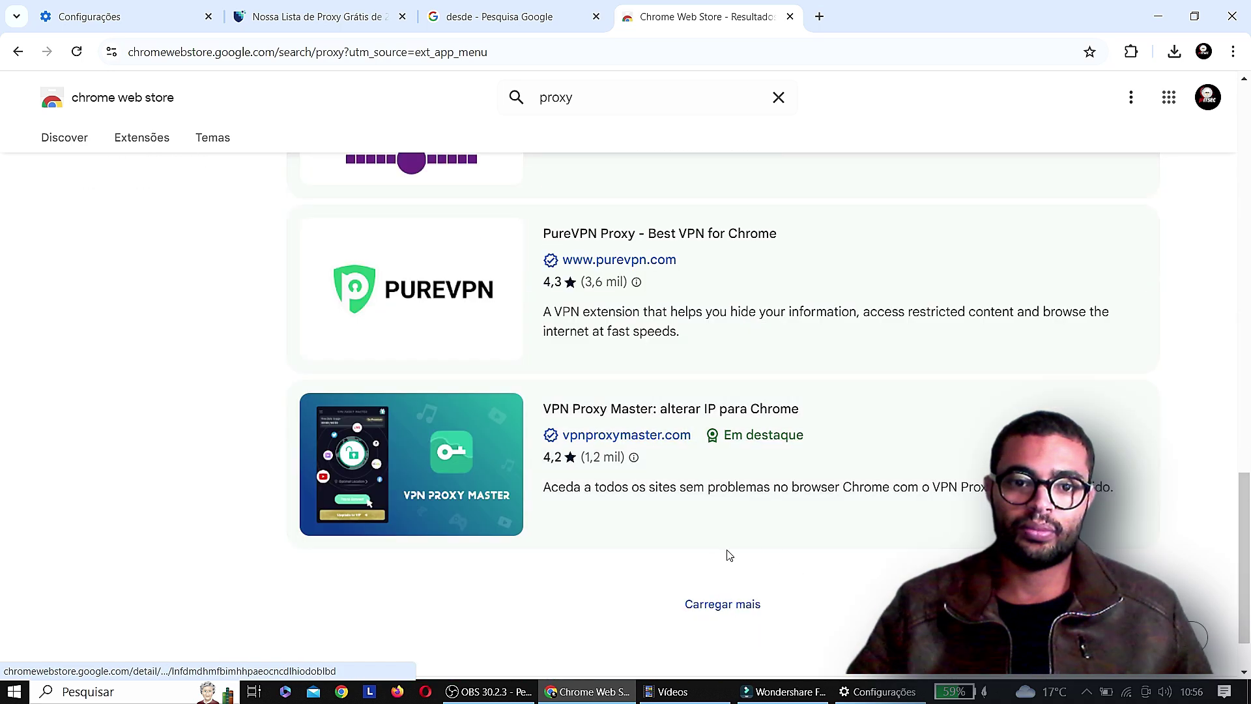
left_click(717, 616)
scroll(736, 499, "down", 2)
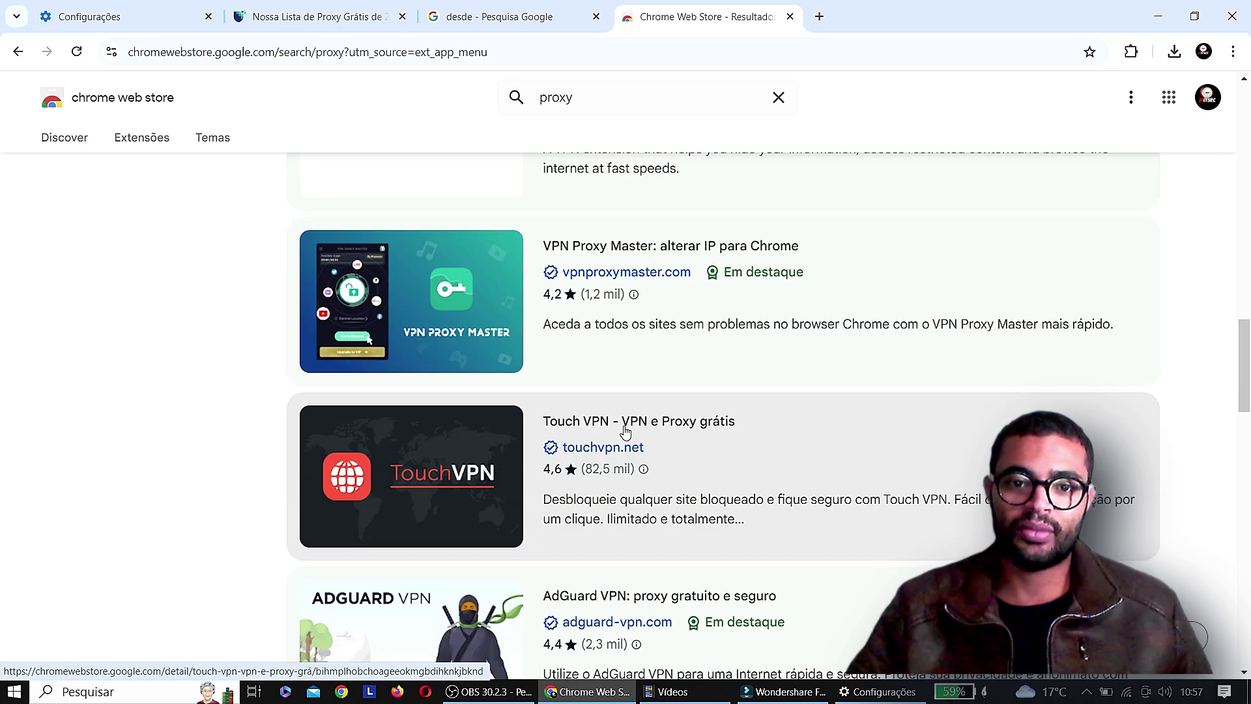
left_click(687, 425)
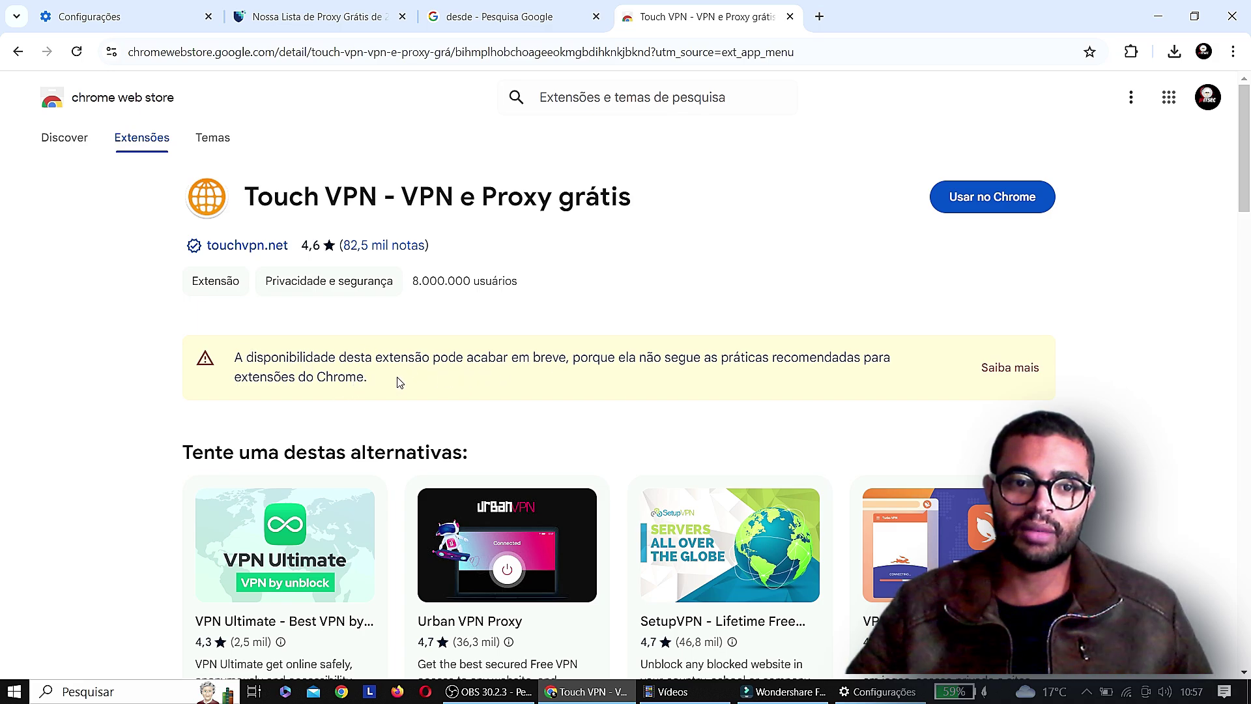
Step: Add the Touch VPN extension to Chrome, then close its store page and the Touch VPN welcome page
left_click(988, 207)
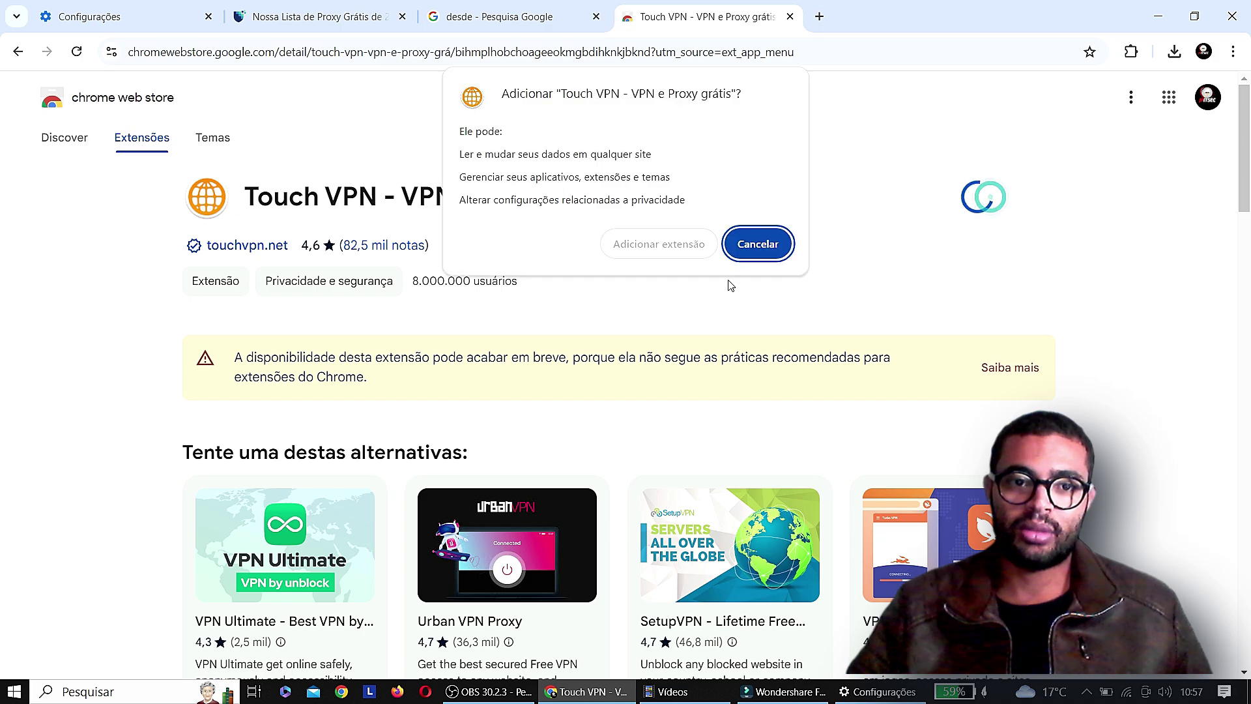
left_click(640, 247)
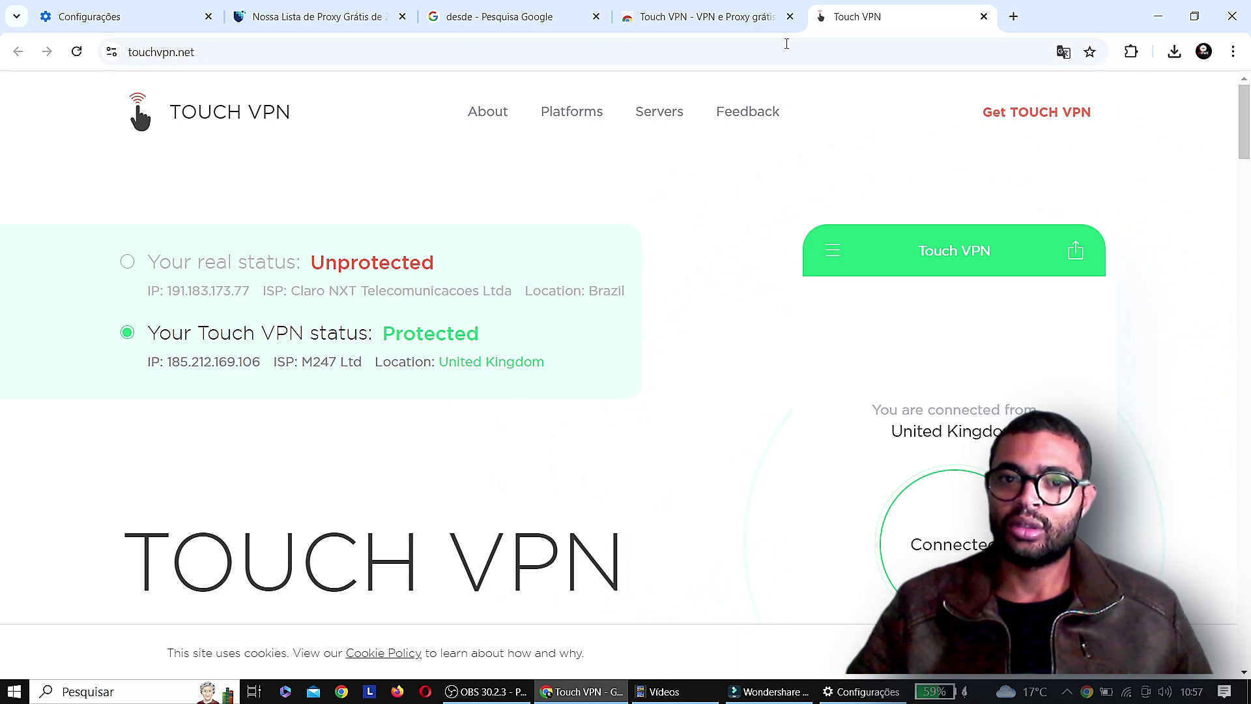
left_click(790, 17)
left_click(793, 17)
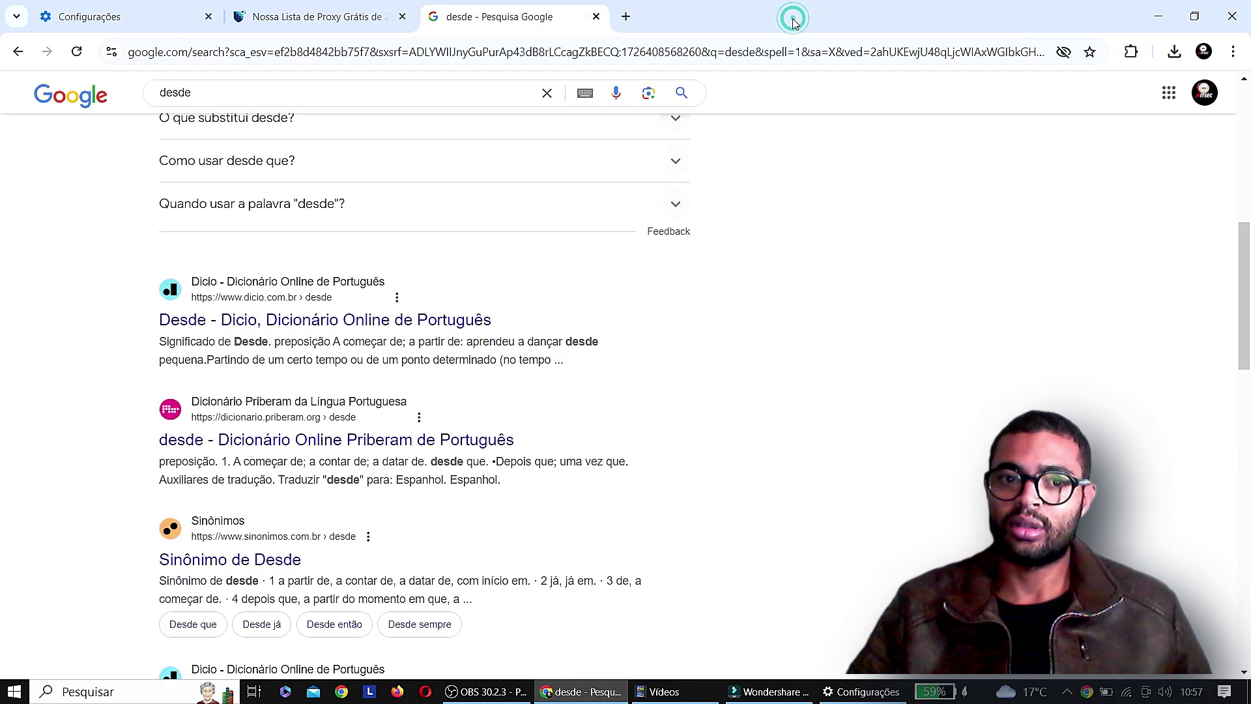
Step: Set the Touch VPN extension's location to United States and connect
left_click(1131, 52)
left_click(952, 213)
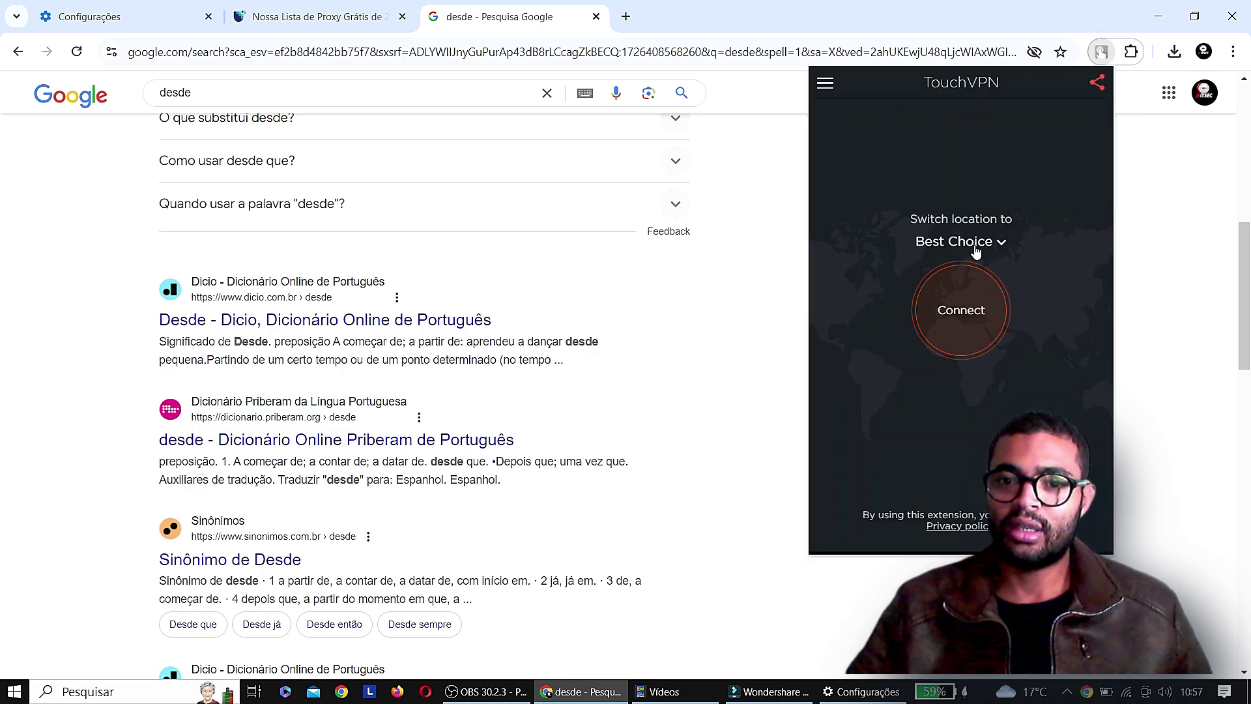
left_click(976, 251)
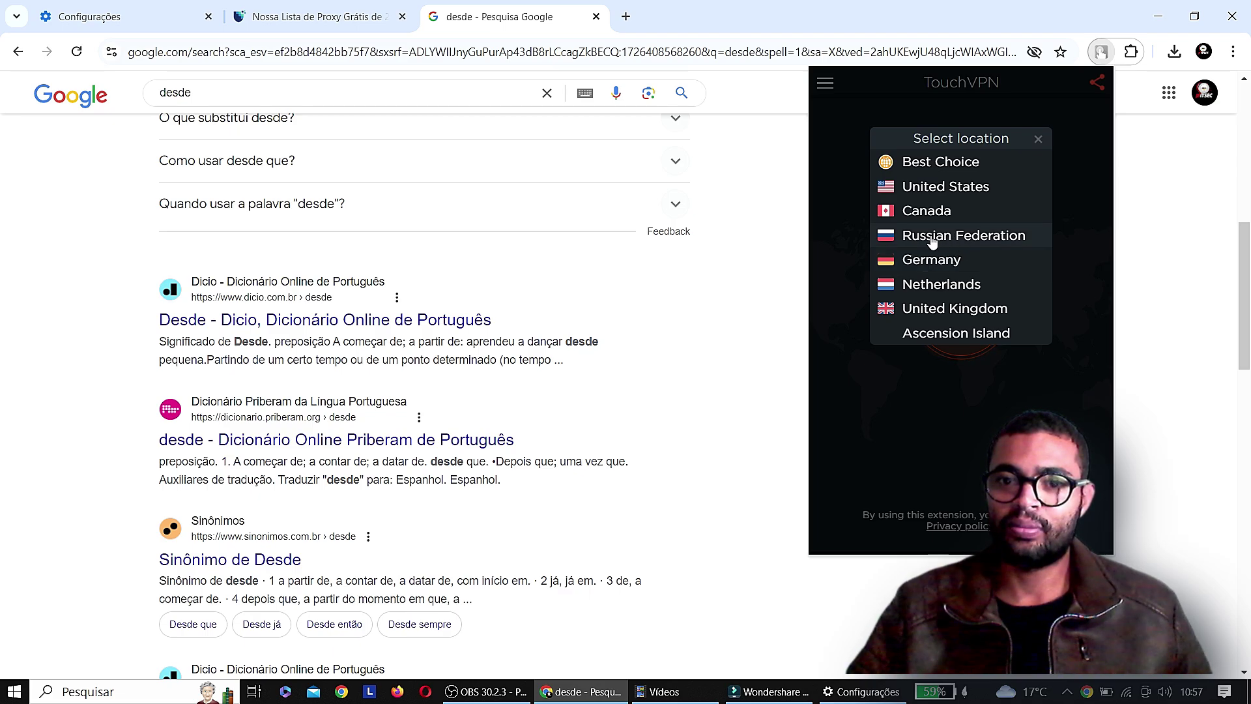
left_click(916, 189)
left_click(968, 323)
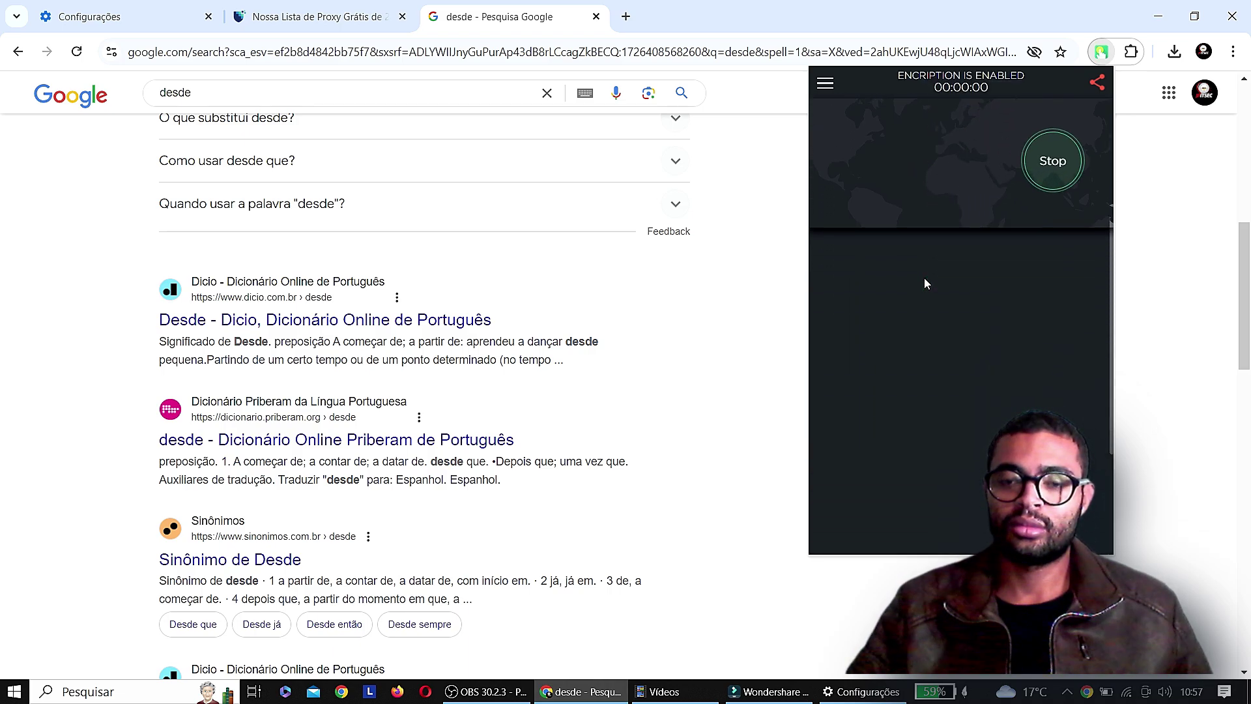
Step: Check the current IP address and its country on whatismyipaddress.com, reached through a "whats my ip" search, agreeing to the site's privacy notice
left_click(625, 16)
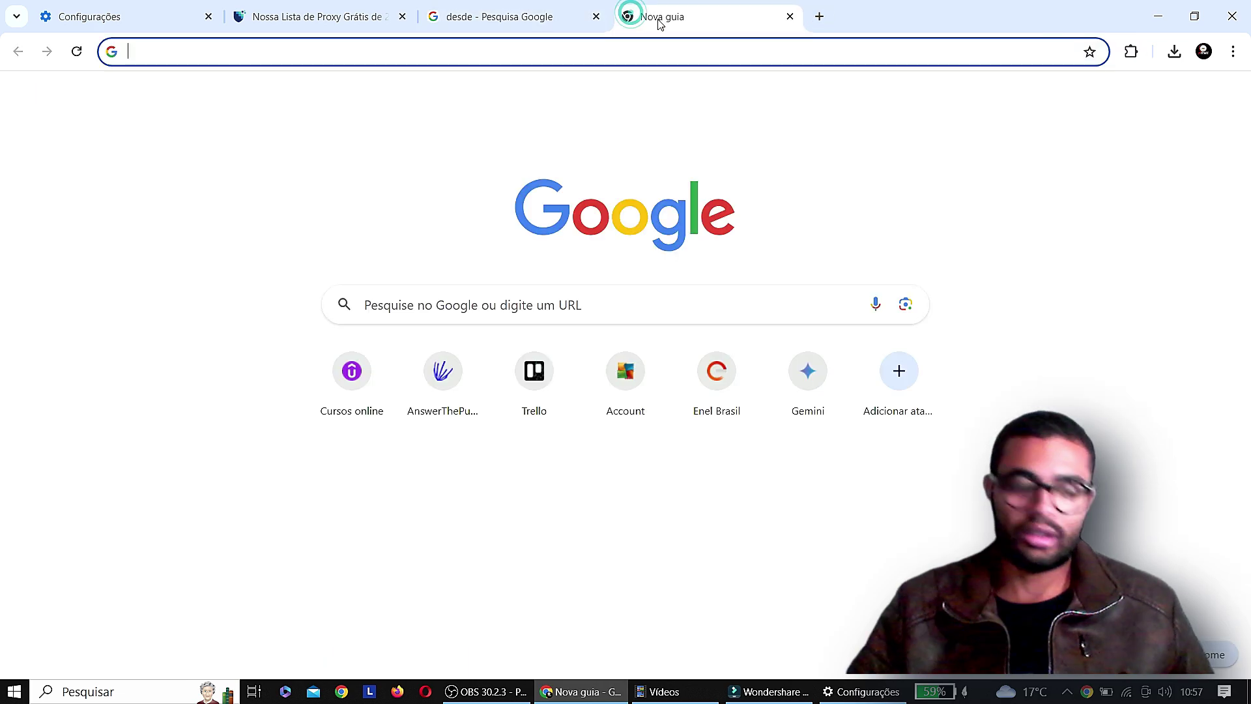
type("whats my ip")
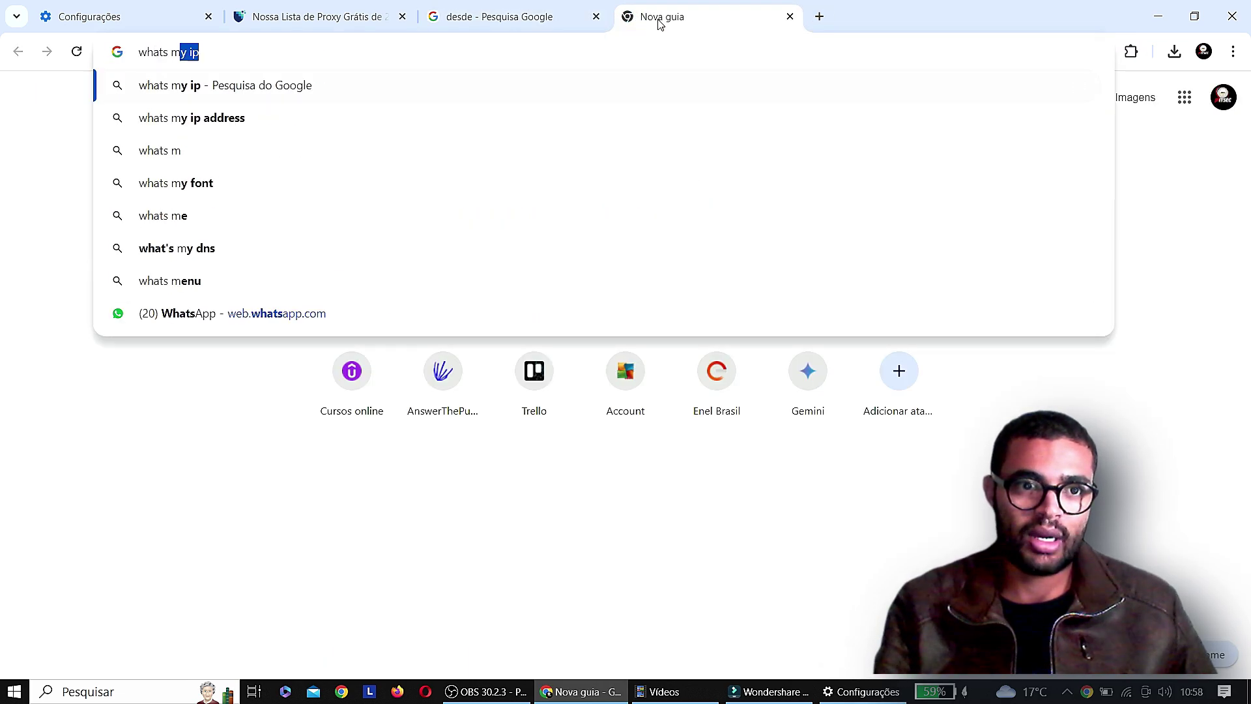
key("Down")
key("Return")
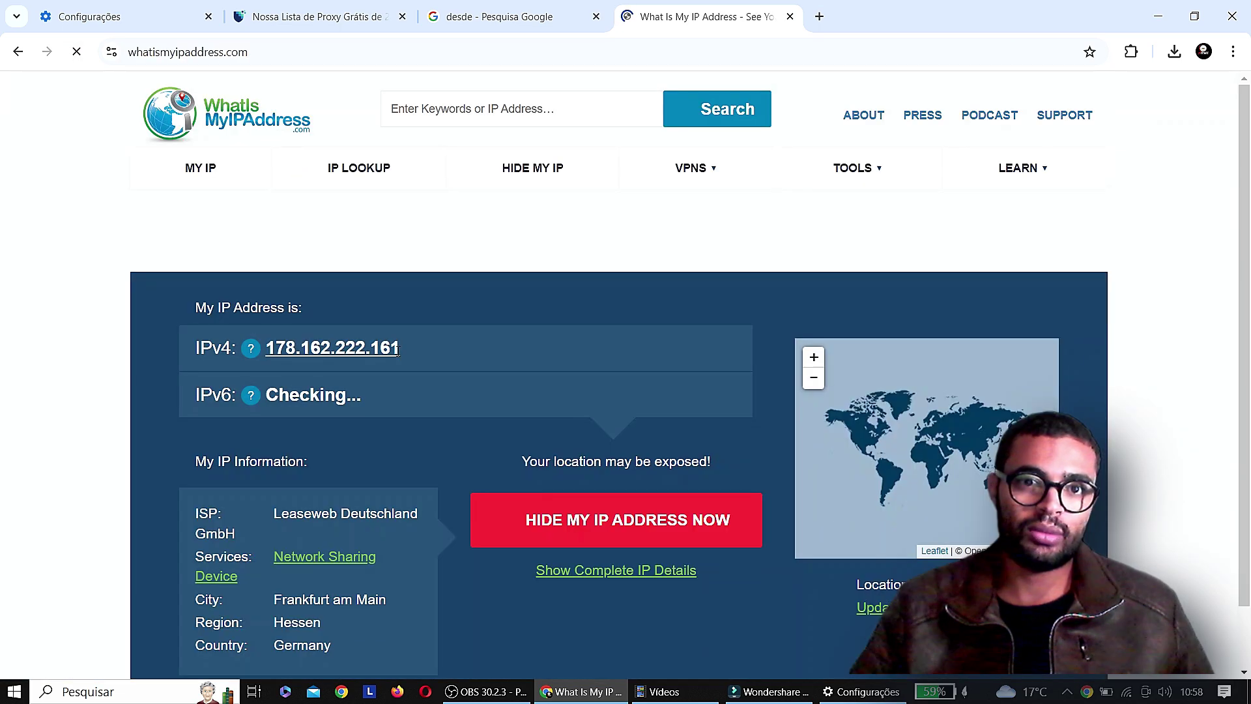
scroll(530, 360, "down", 1)
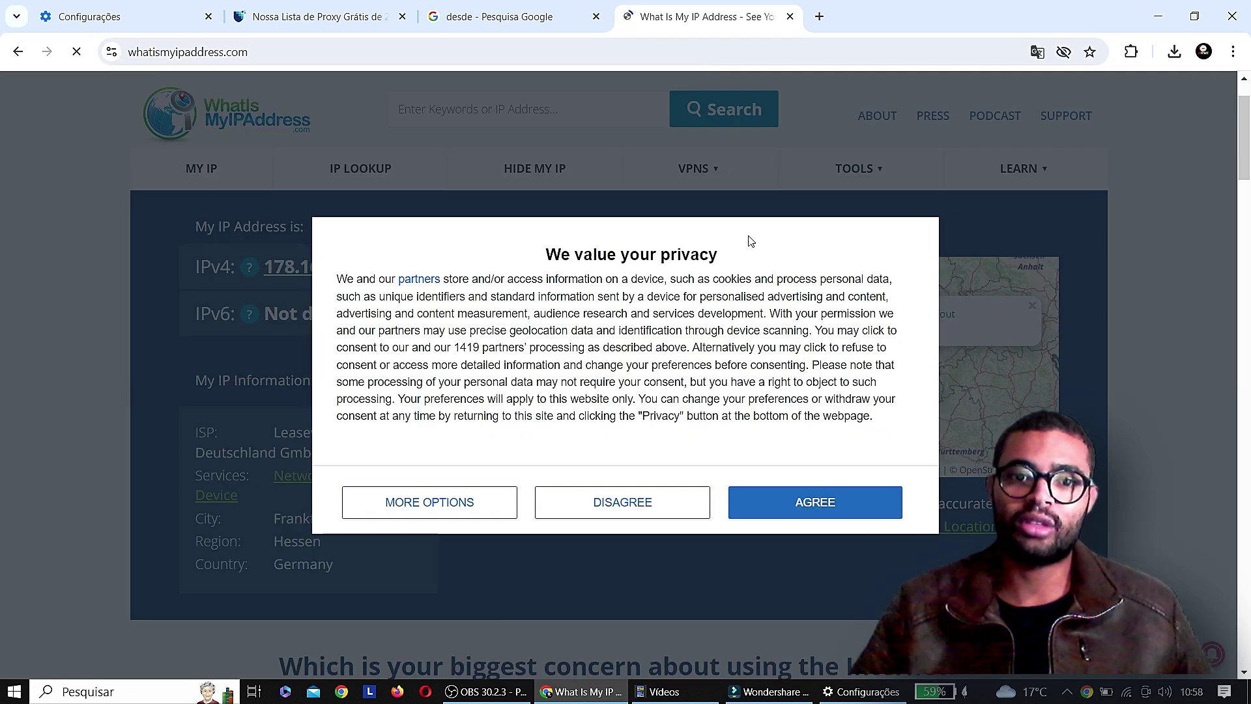
left_click(805, 505)
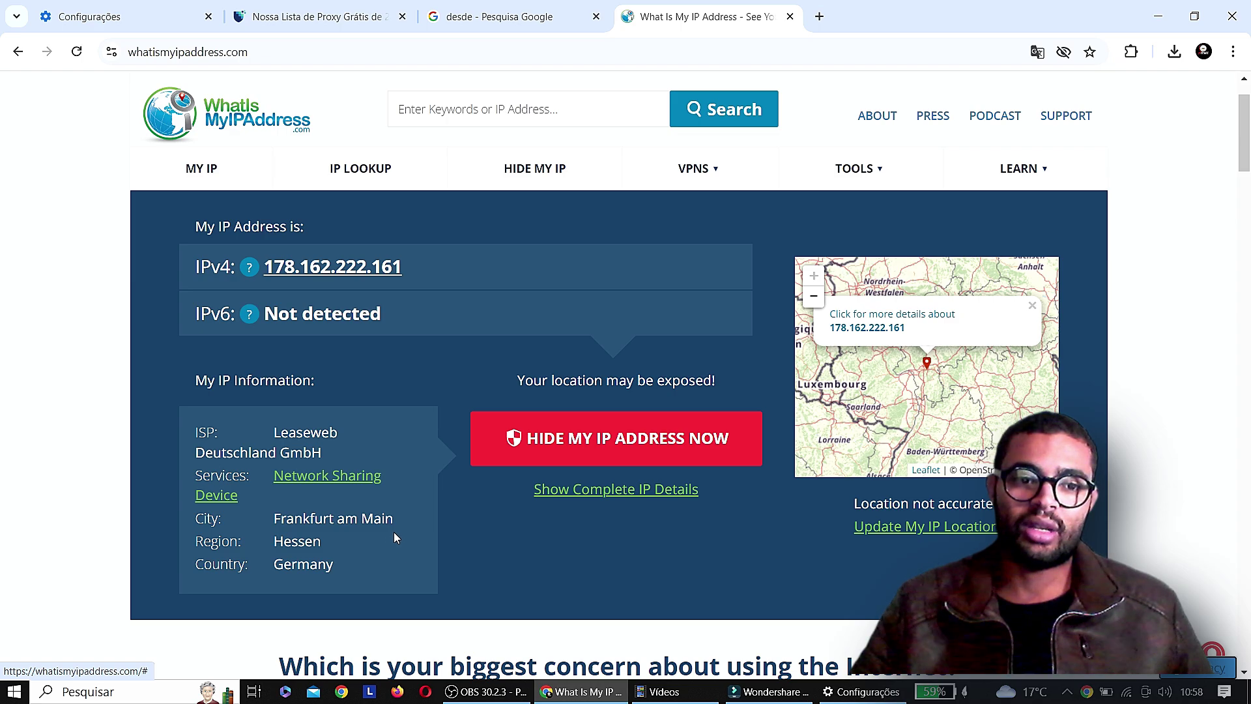
scroll(340, 554, "down", 1)
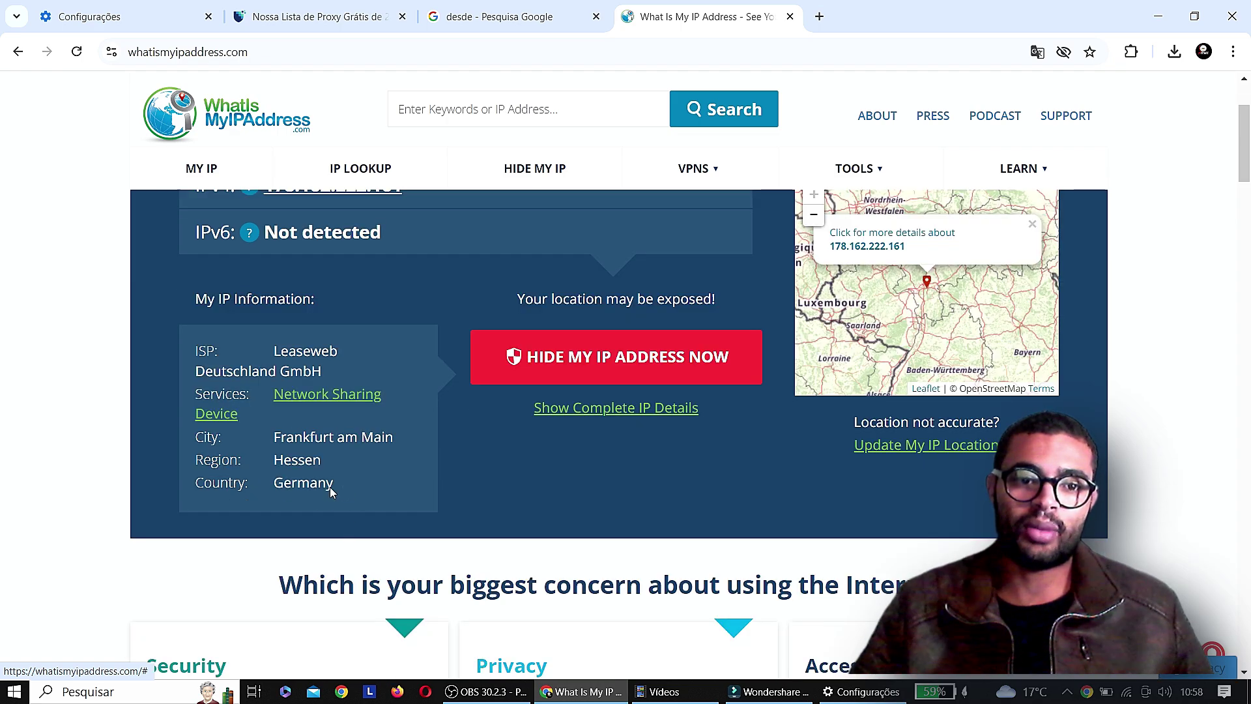
left_click_drag(343, 486, 273, 487)
scroll(357, 464, "up", 1)
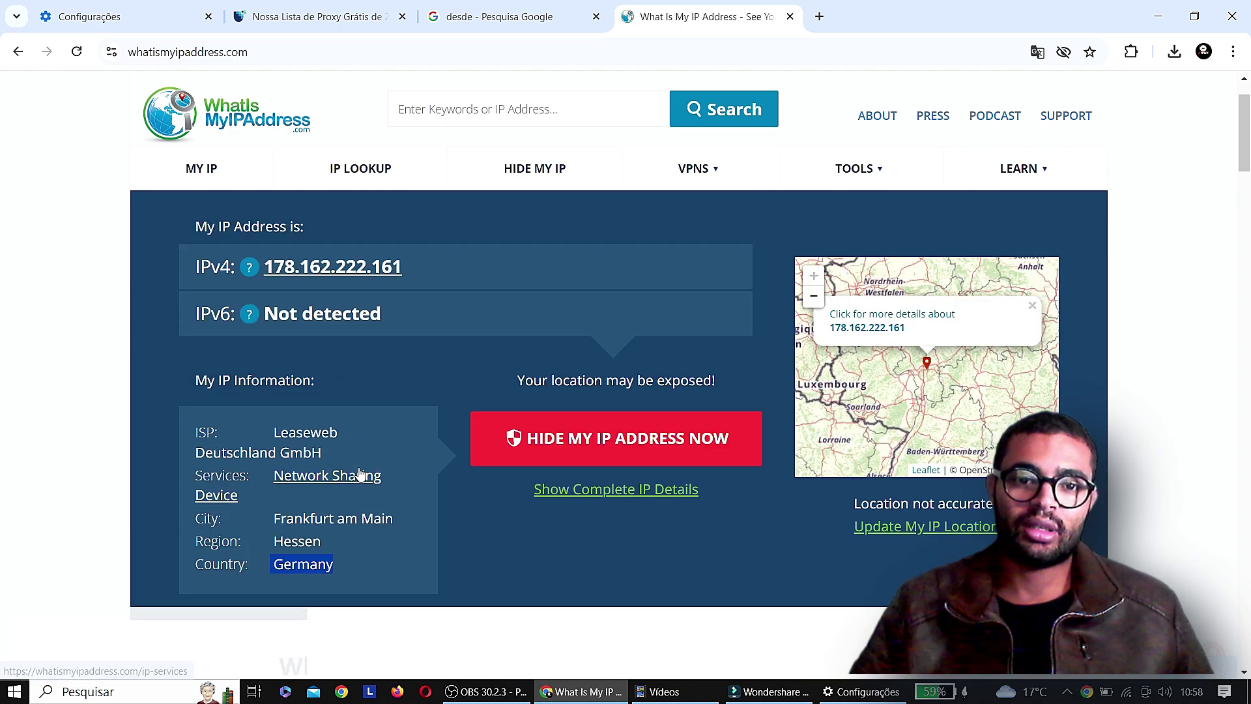
Step: Switch Touch VPN's location to Russian Federation and decline the site's offer of news and updates
left_click(1131, 51)
left_click(1003, 213)
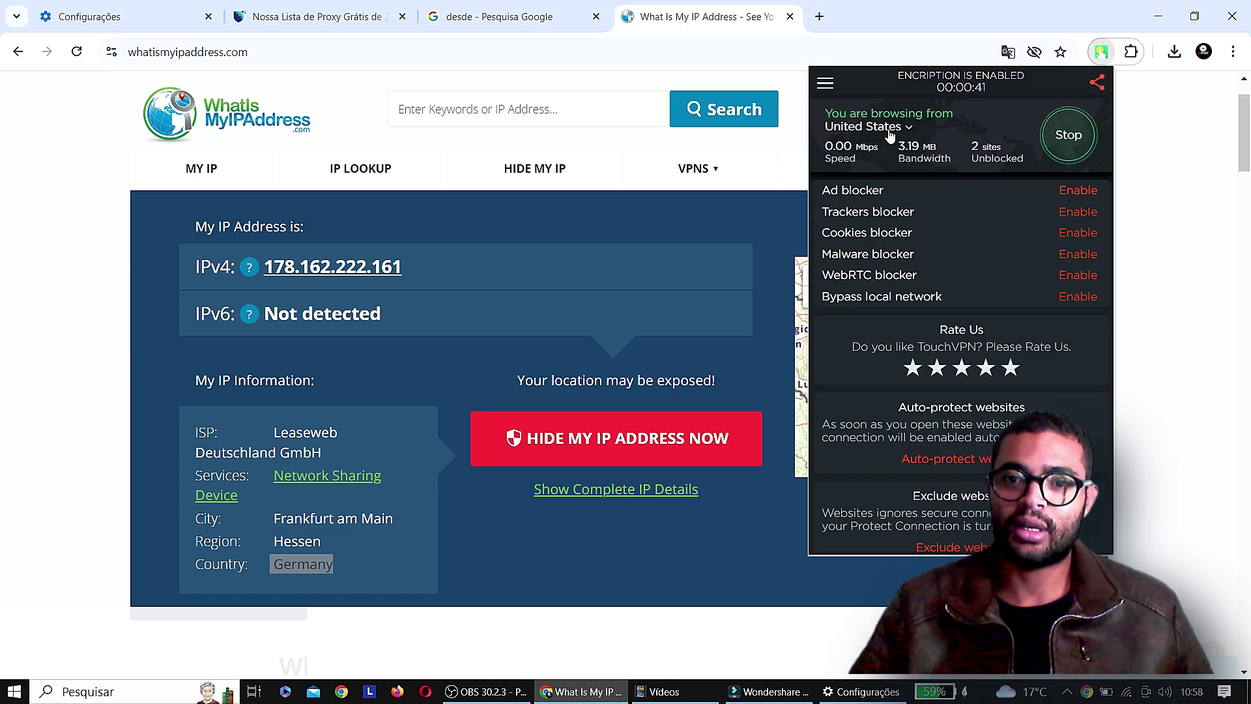
left_click(890, 126)
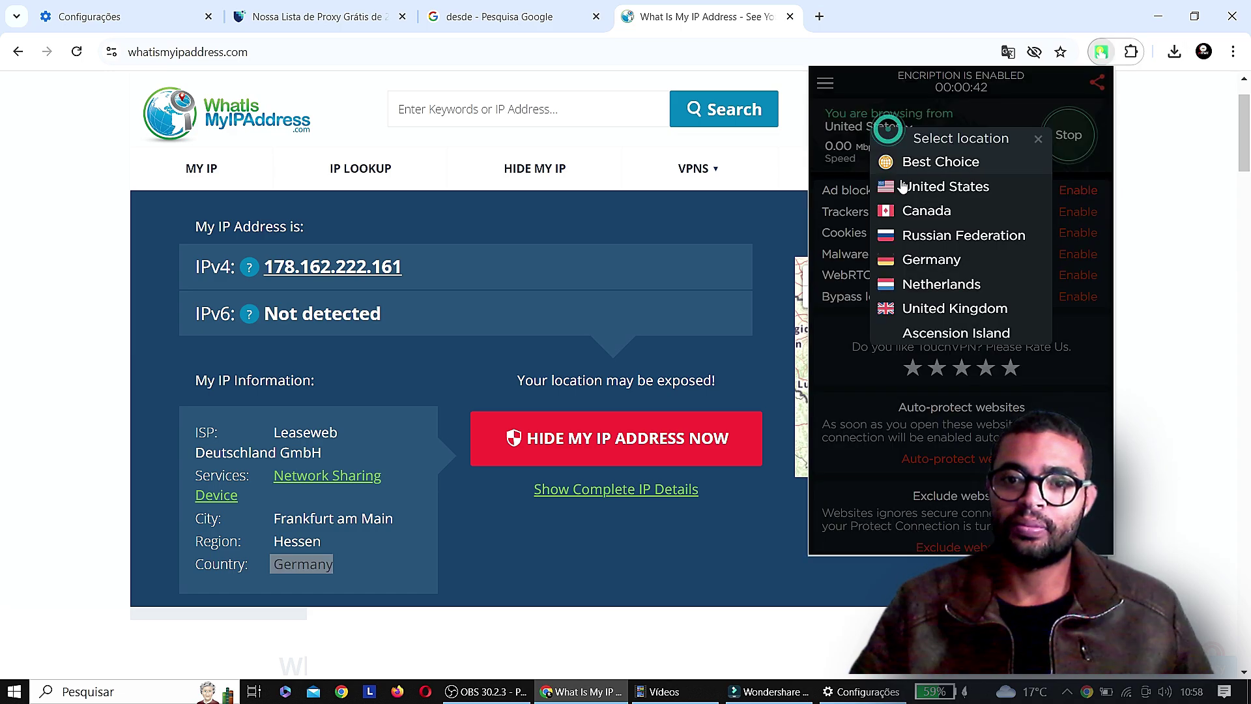
left_click(926, 235)
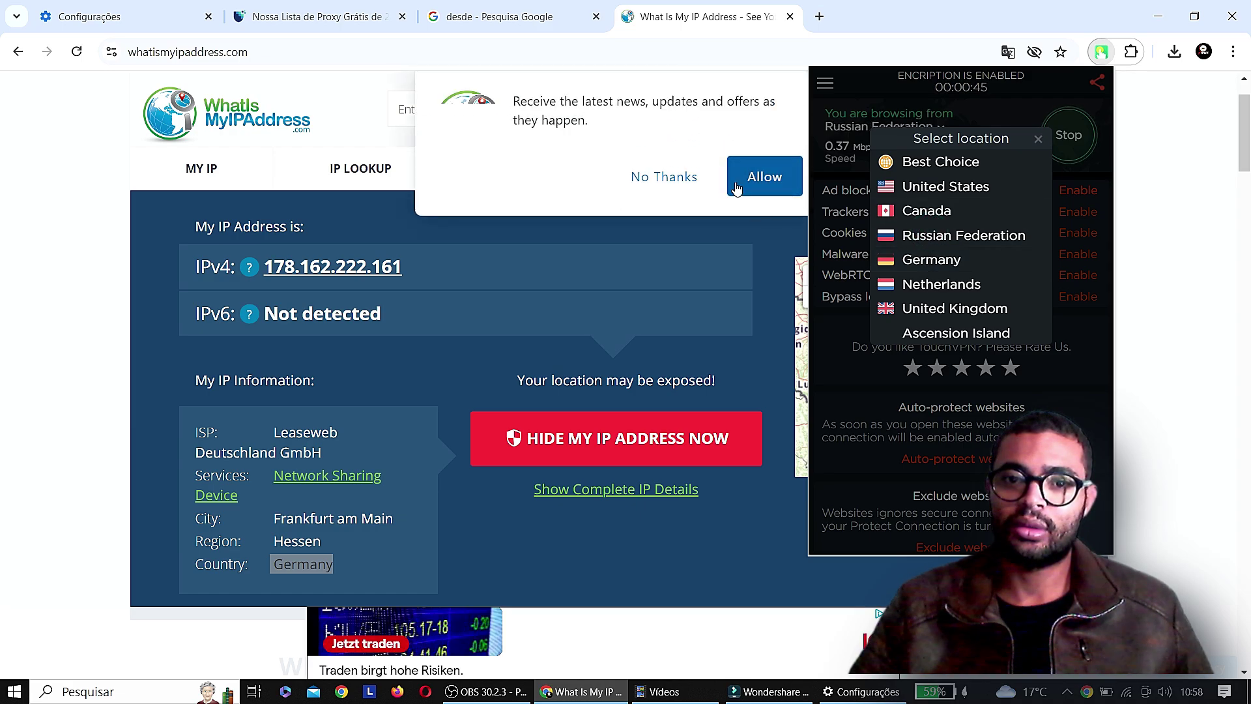
left_click(673, 185)
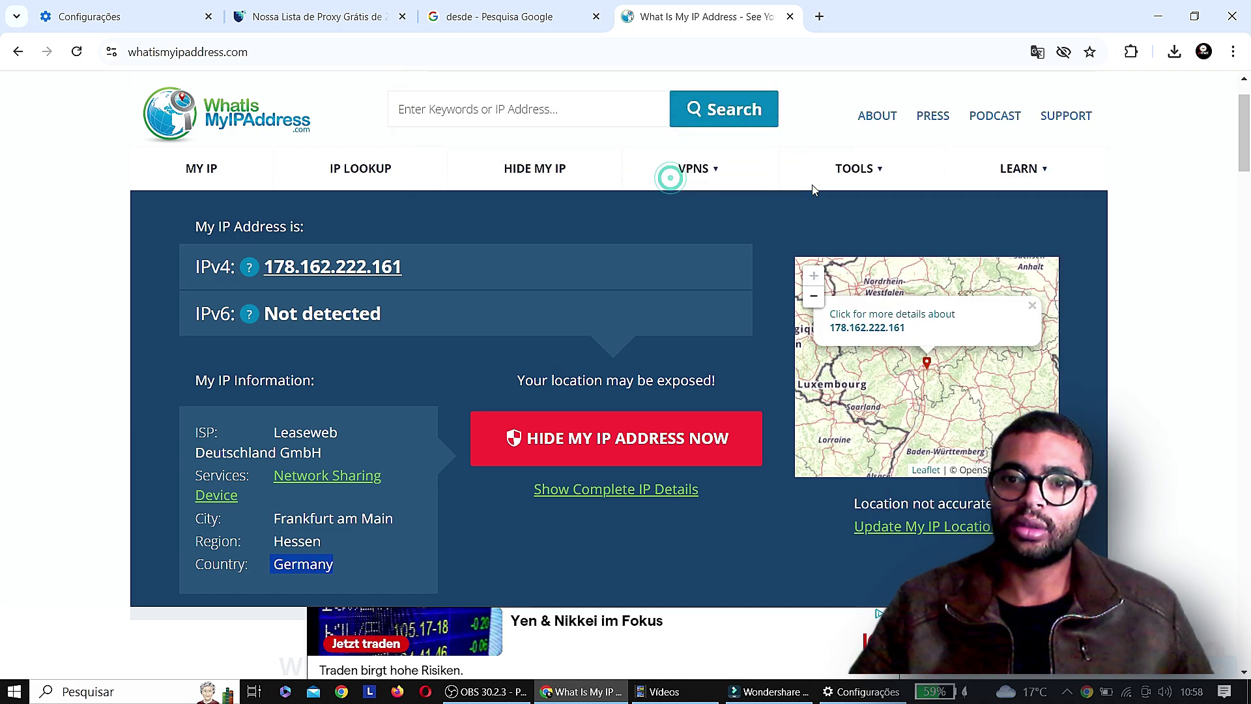
Step: Check Touch VPN's selected location and reload whatismyipaddress.com to examine the IP address and location details again
left_click(1131, 52)
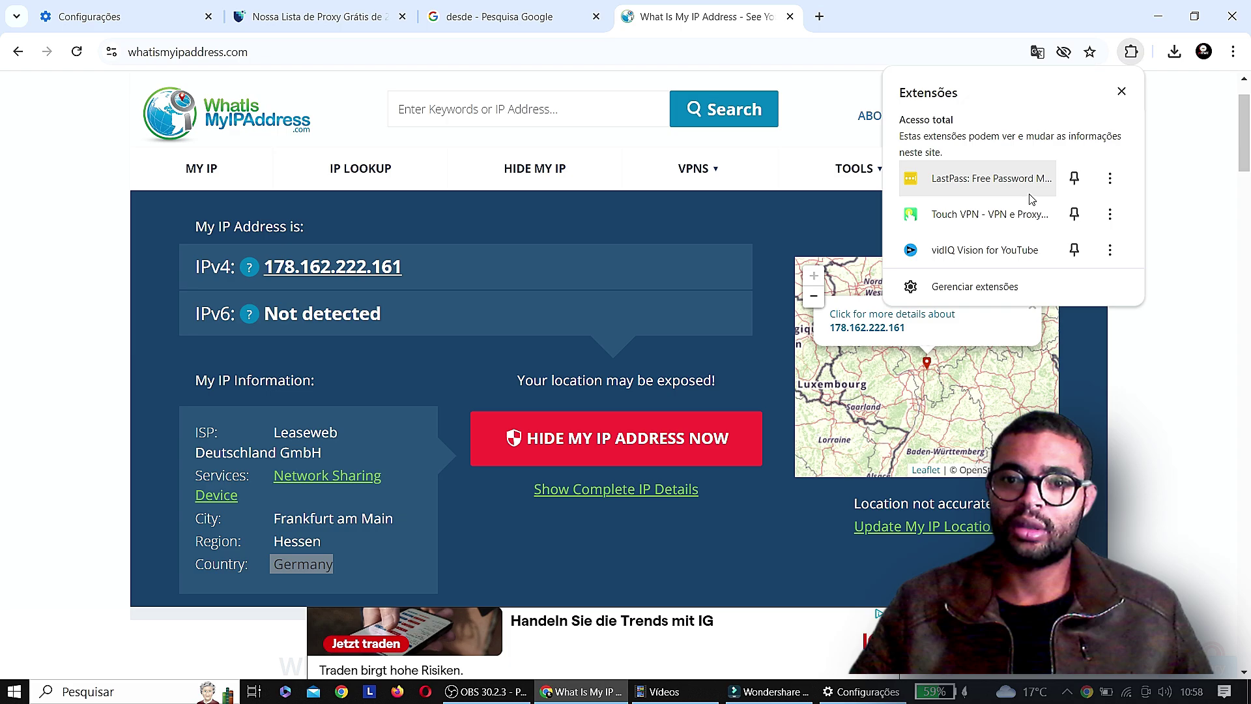
left_click(984, 215)
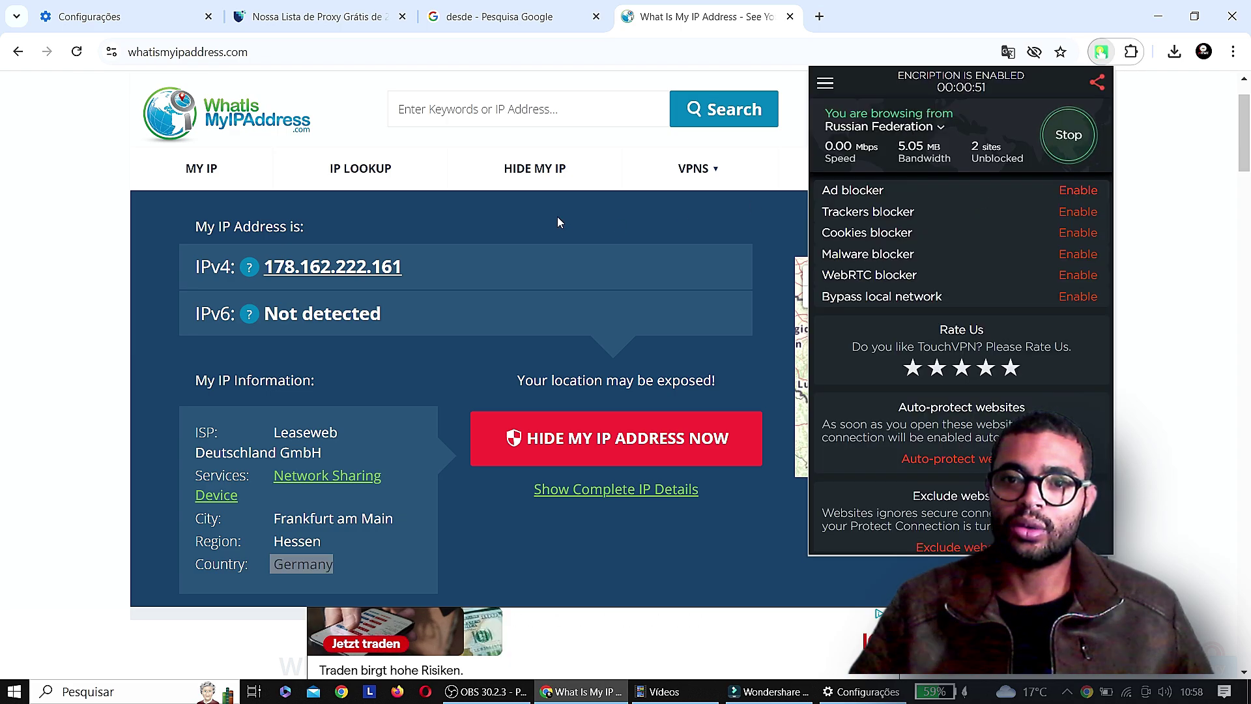
left_click(73, 57)
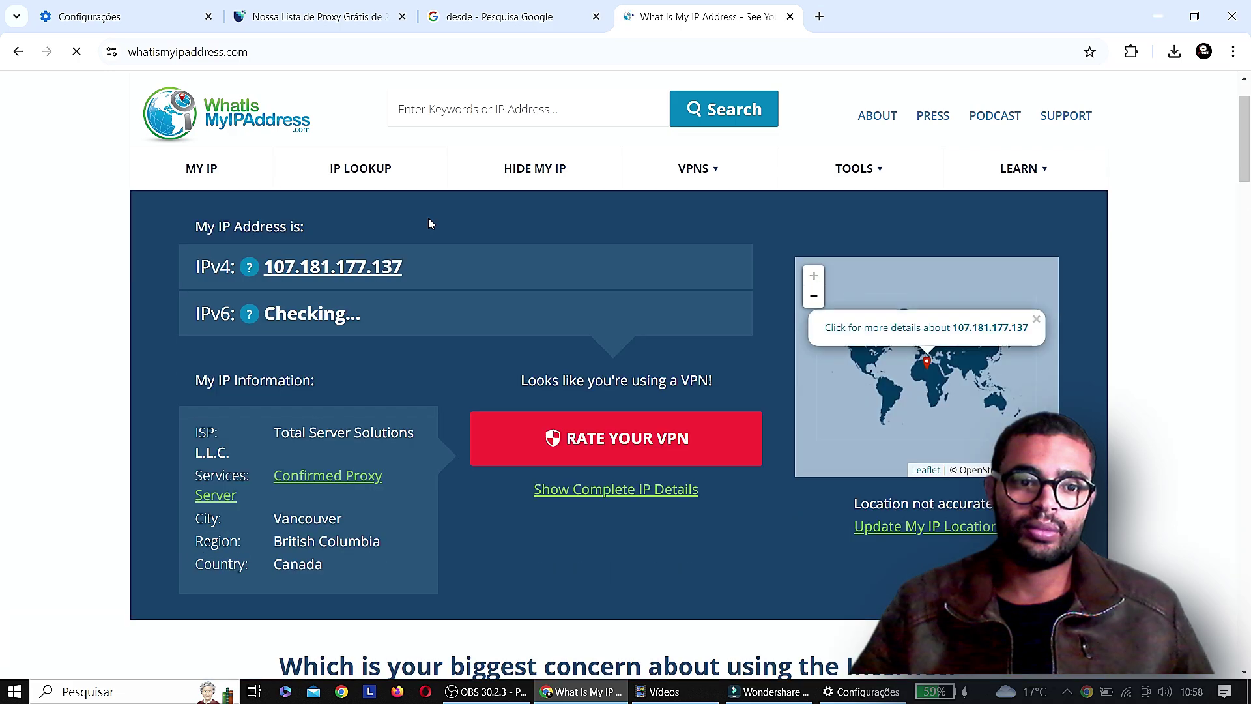
scroll(390, 553, "down", 1)
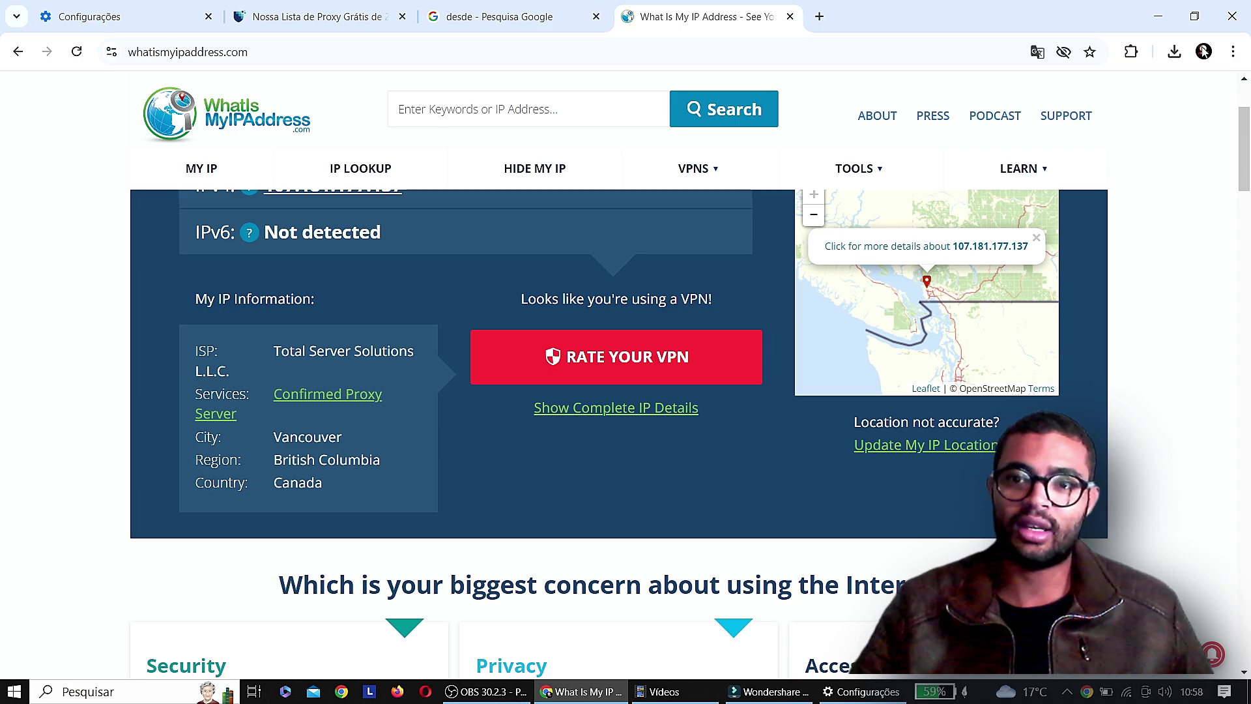
Step: Stop the active connection in the Touch VPN extension
left_click(1131, 52)
left_click(990, 213)
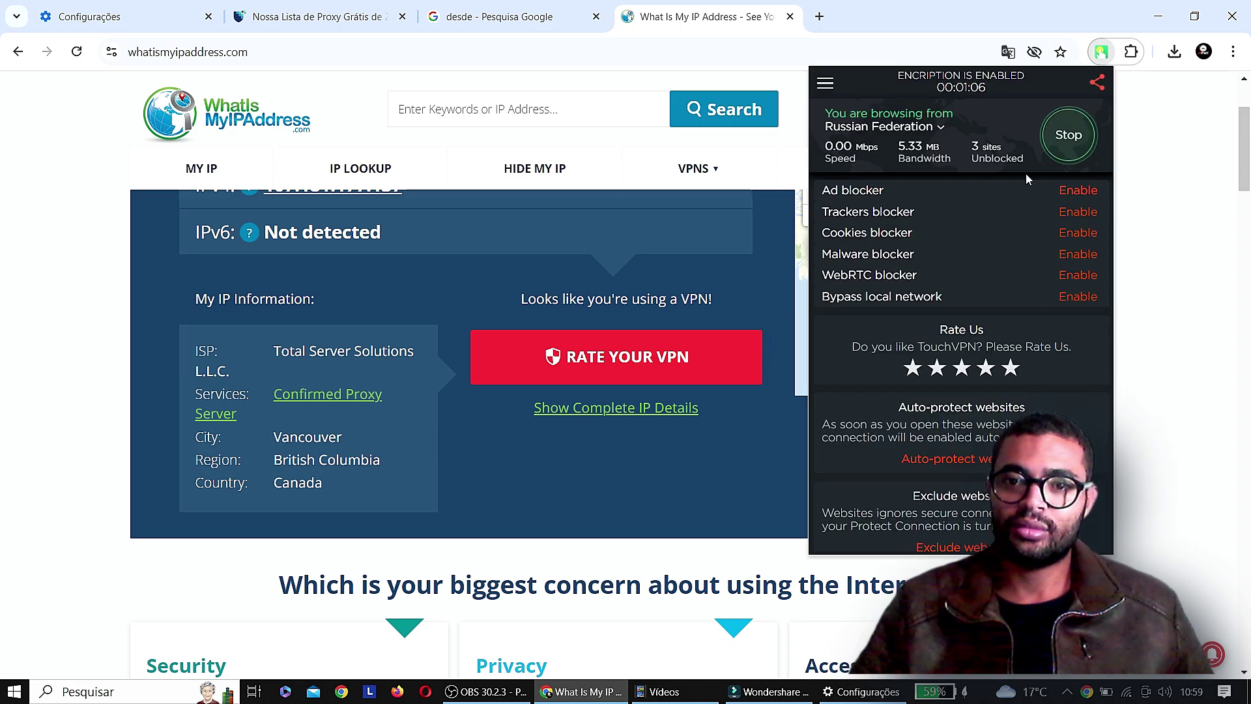
left_click(1060, 143)
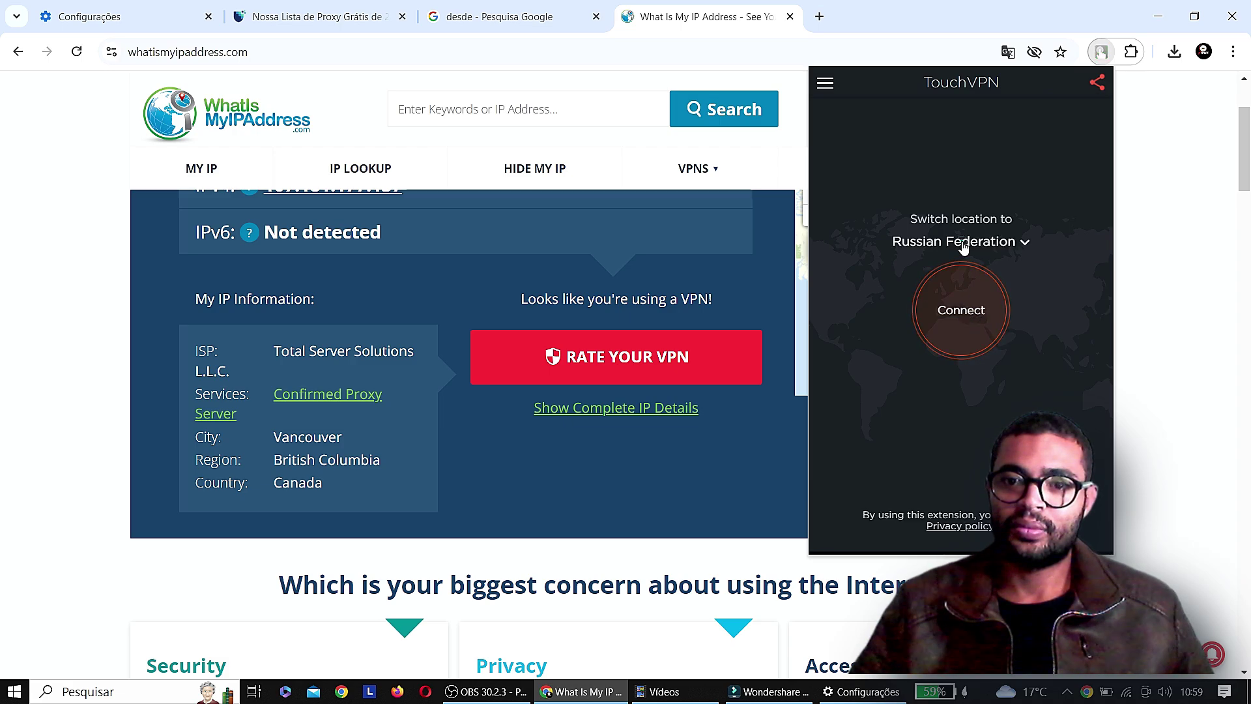
Step: Set Touch VPN's location to Germany and connect
left_click(964, 247)
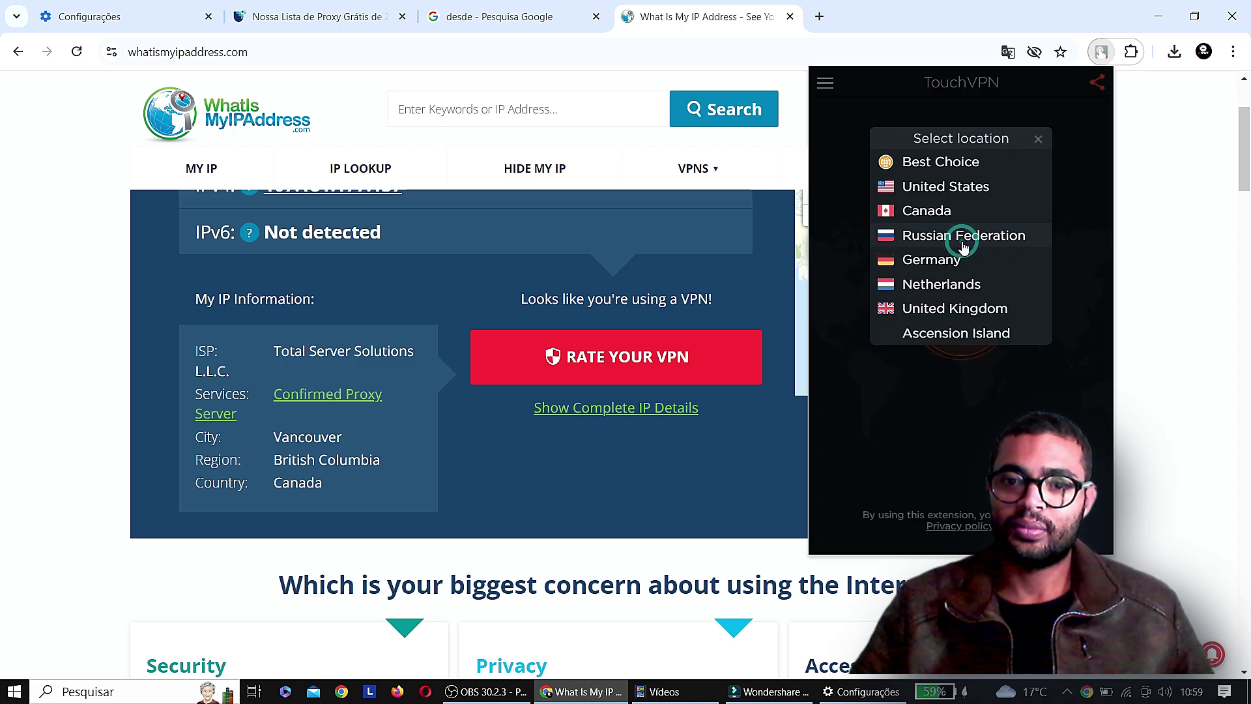
left_click(932, 260)
left_click(964, 310)
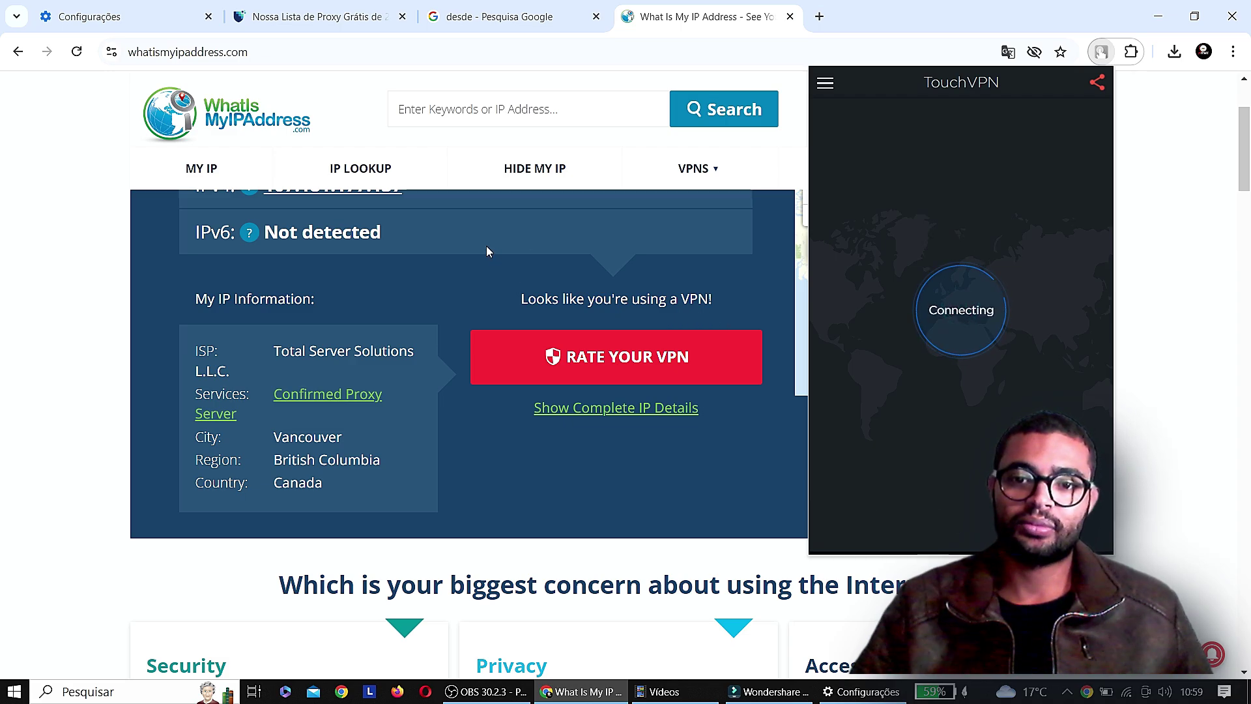
Step: Reload whatismyipaddress.com to examine the IP location details with the Germany connection, dismissing the extension's popup
mouse_move(732, 171)
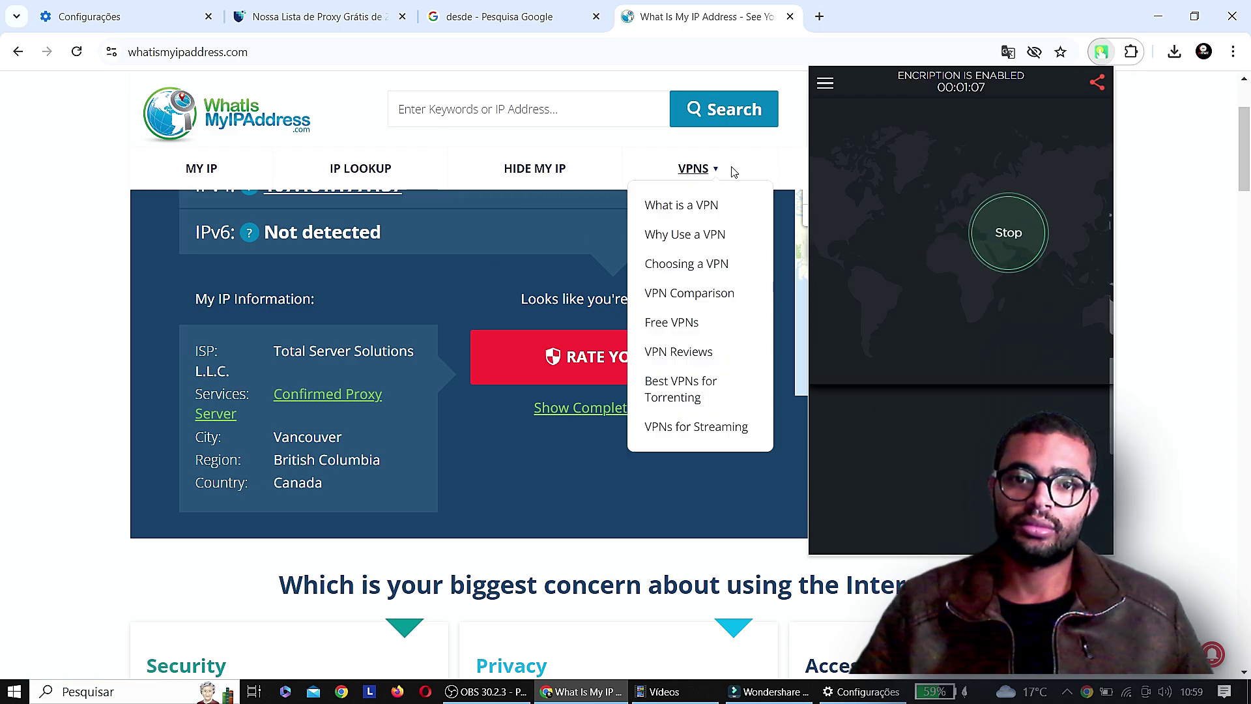
left_click(77, 52)
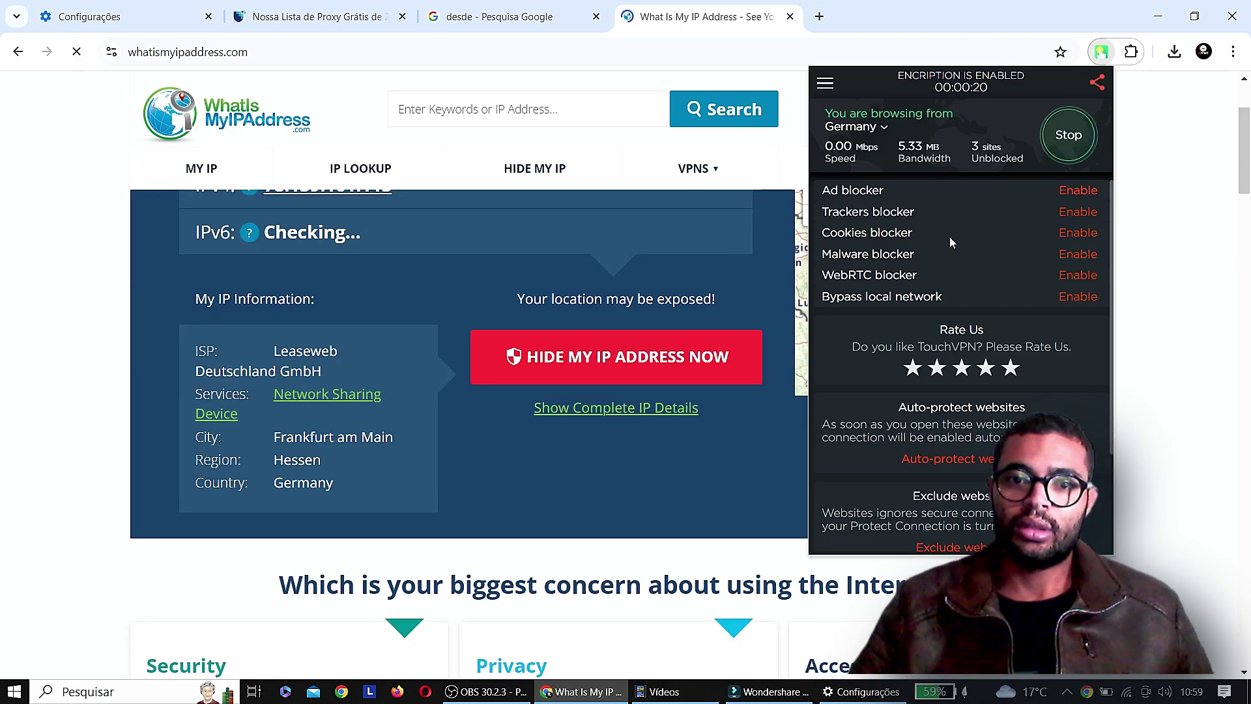
left_click(397, 479)
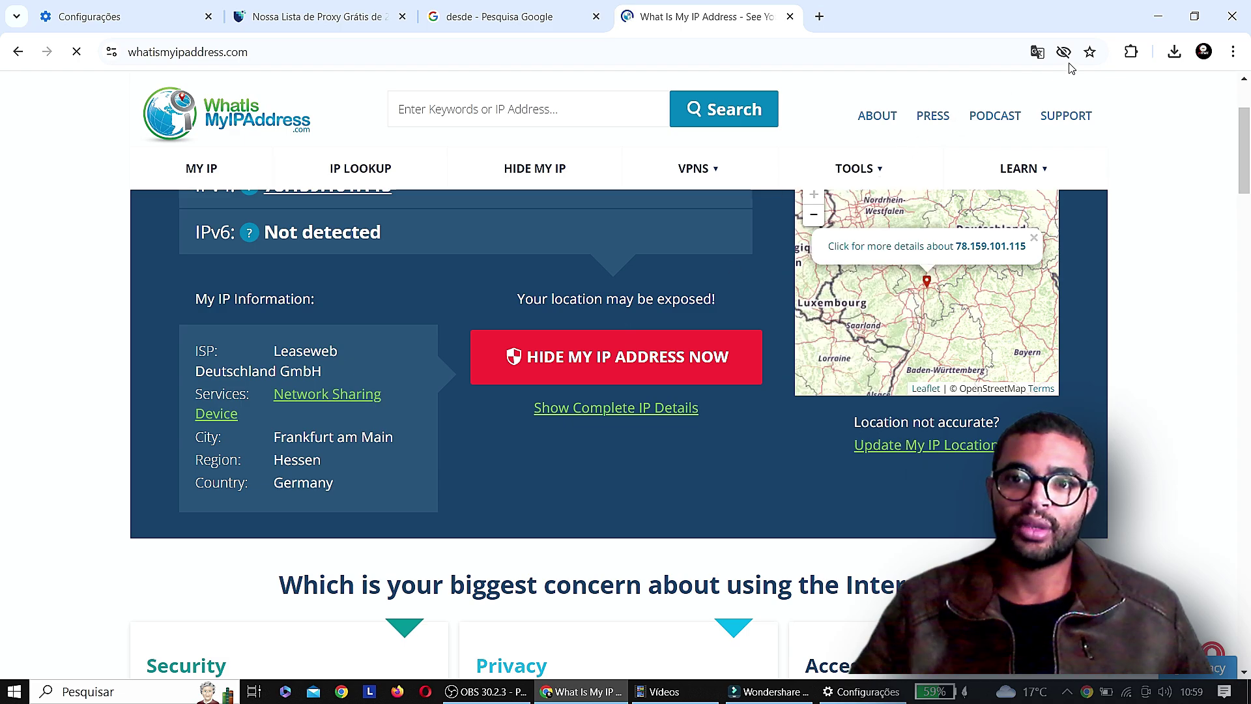
Step: Stop Touch VPN's Germany connection, change the location to Canada and connect again
left_click(1131, 51)
left_click(953, 217)
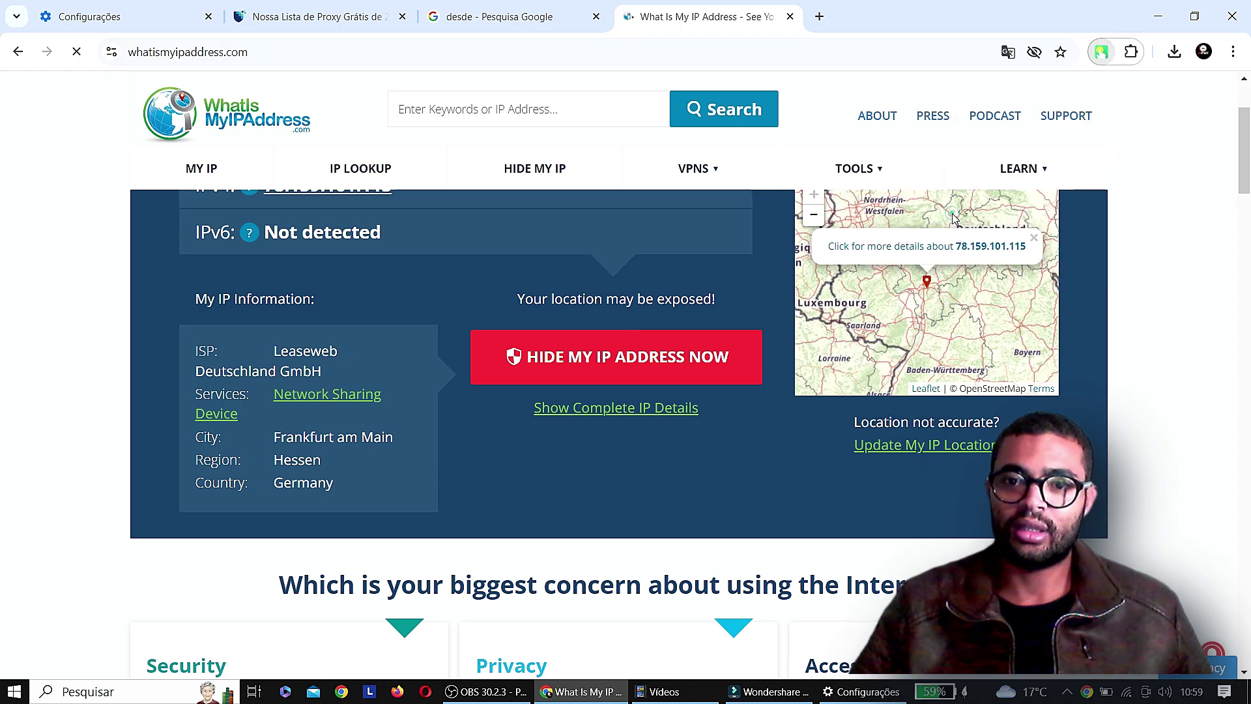
left_click(1064, 142)
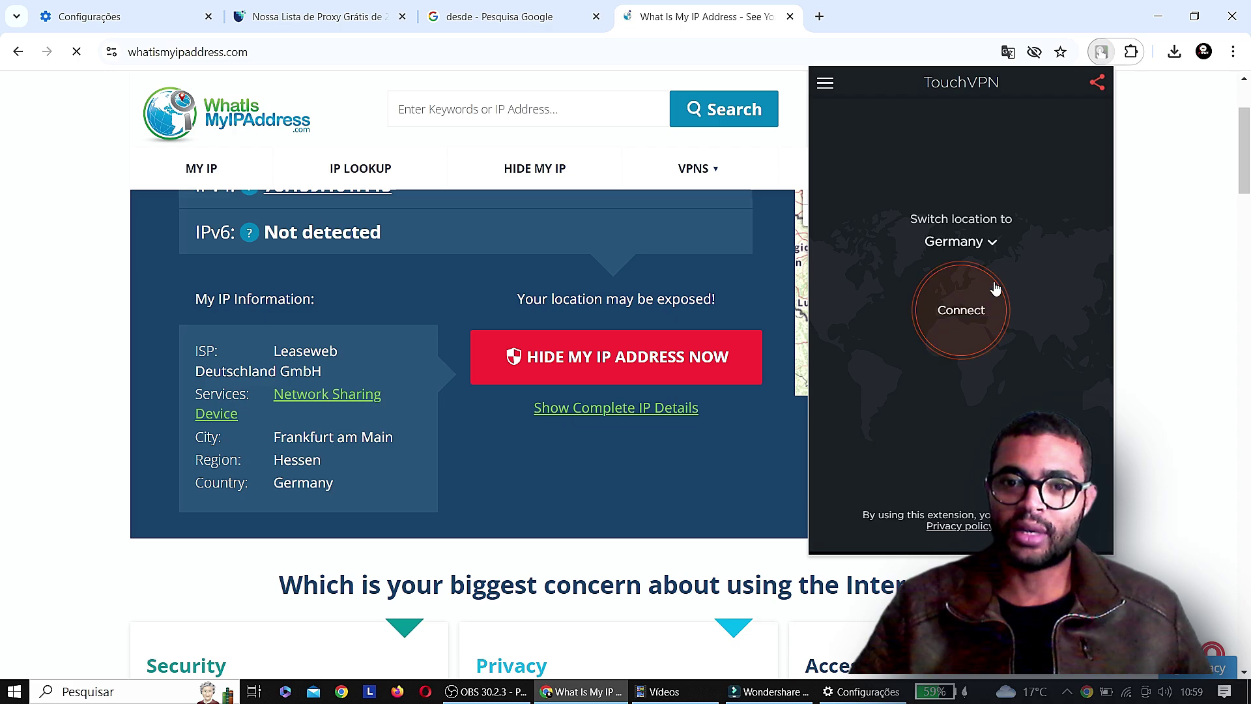
left_click(970, 243)
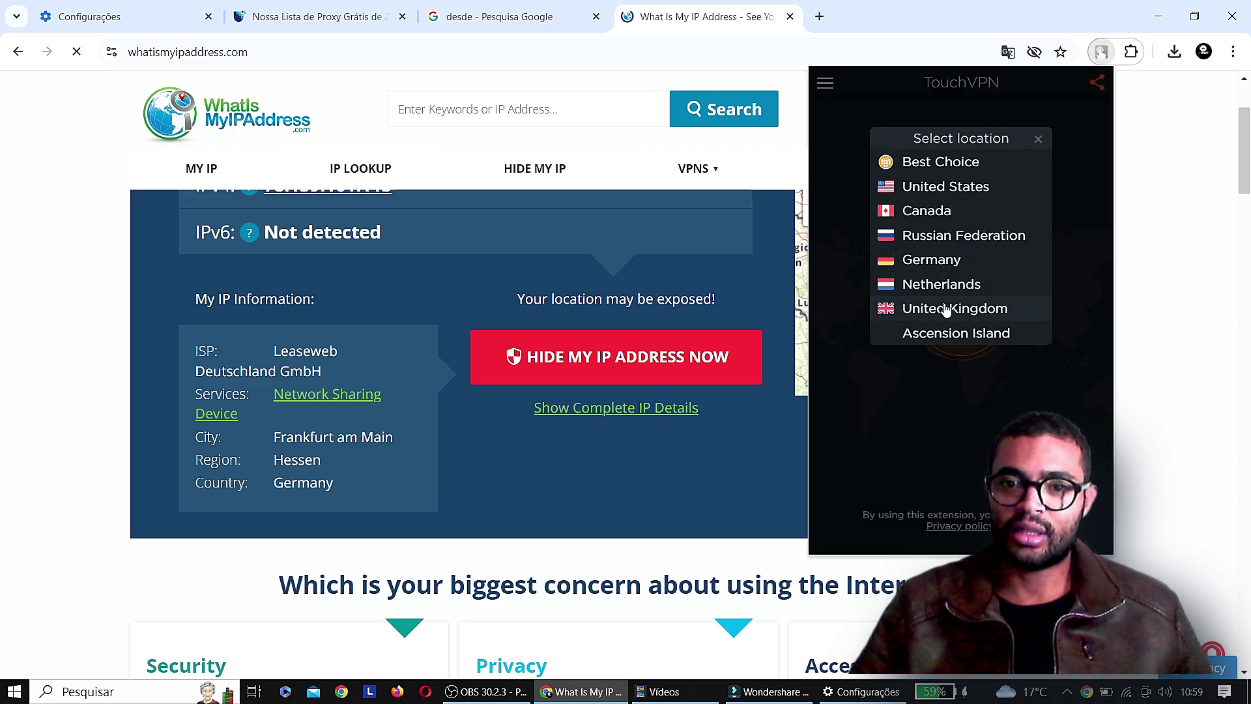
left_click(928, 212)
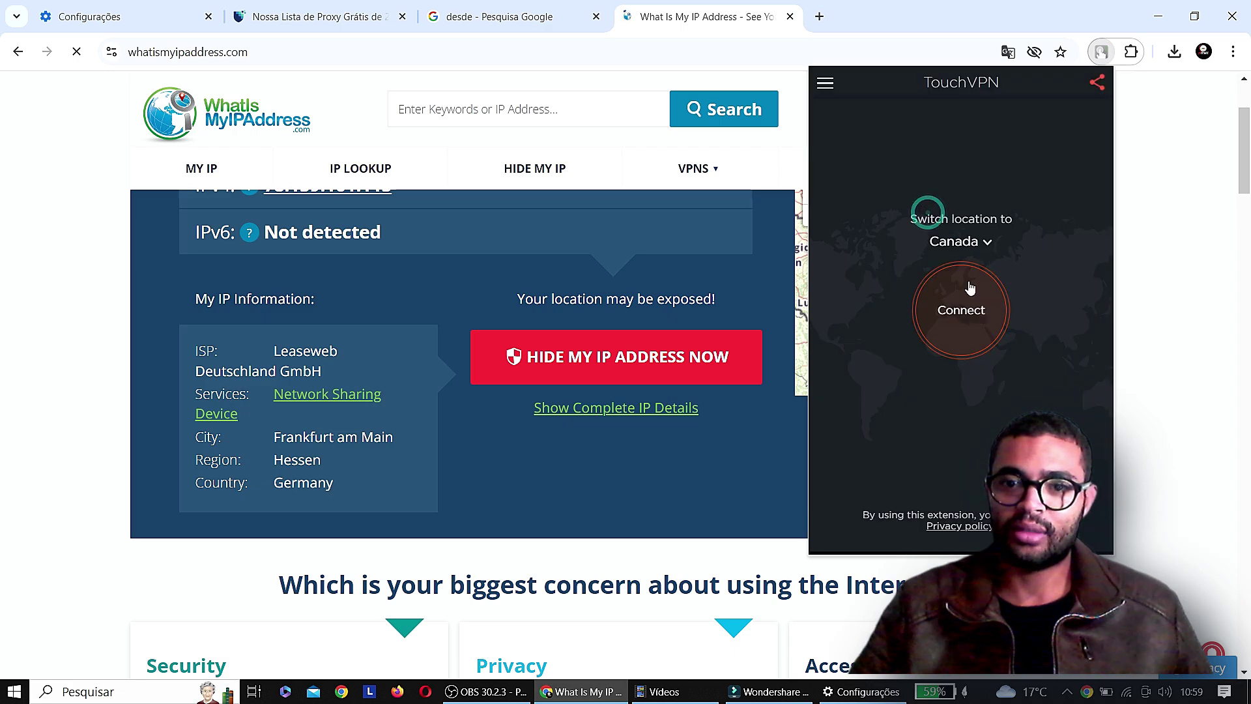
left_click(965, 310)
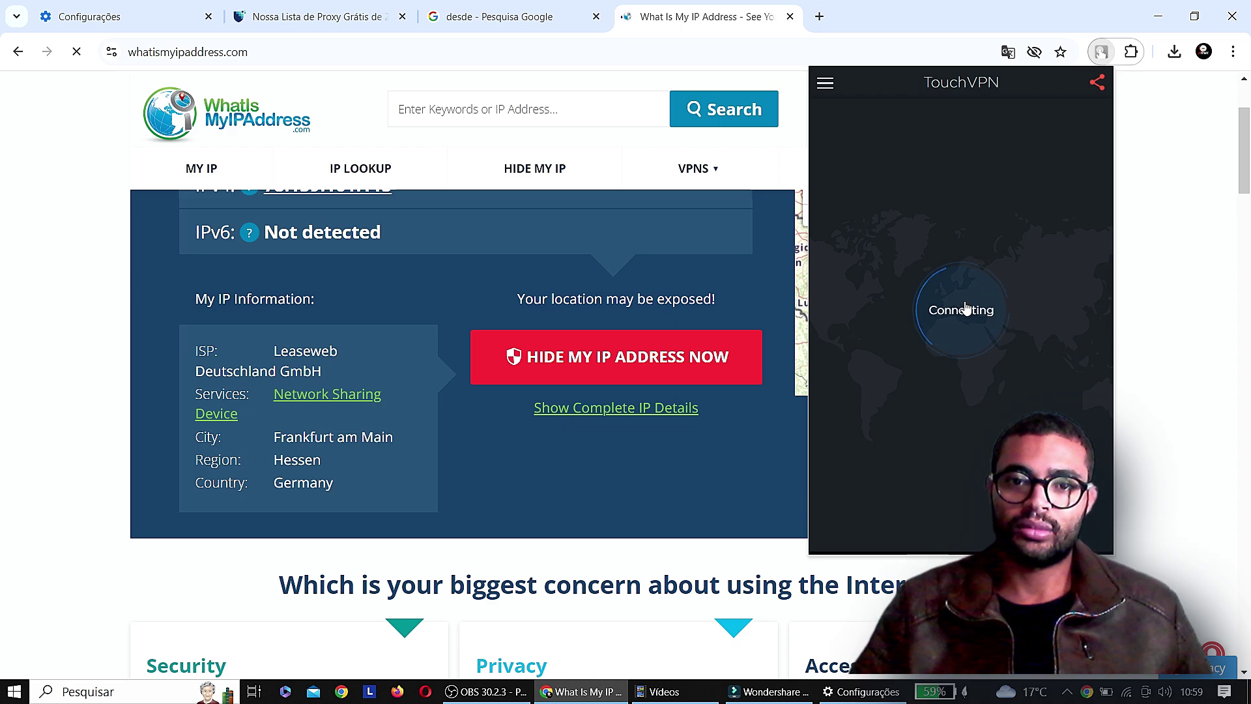
Step: Reload whatismyipaddress.com to check the IP location with the Canada connection, going through the Cloudflare human verification
left_click(666, 16)
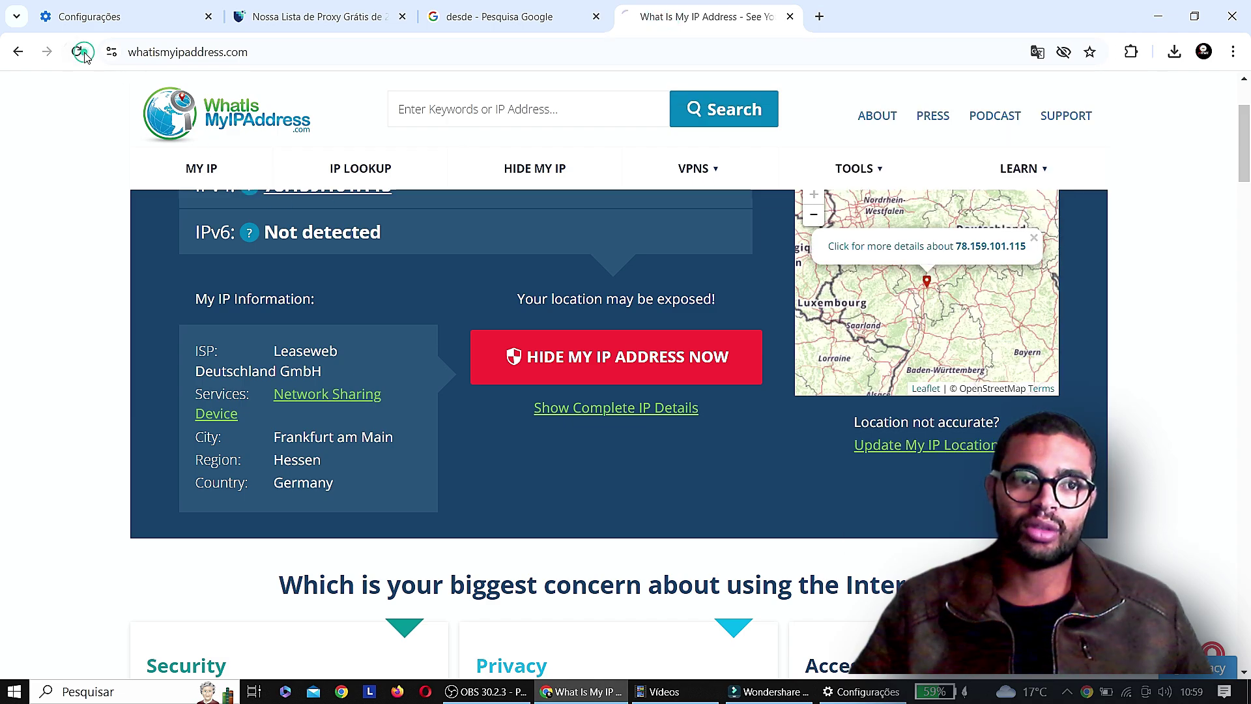
left_click(77, 52)
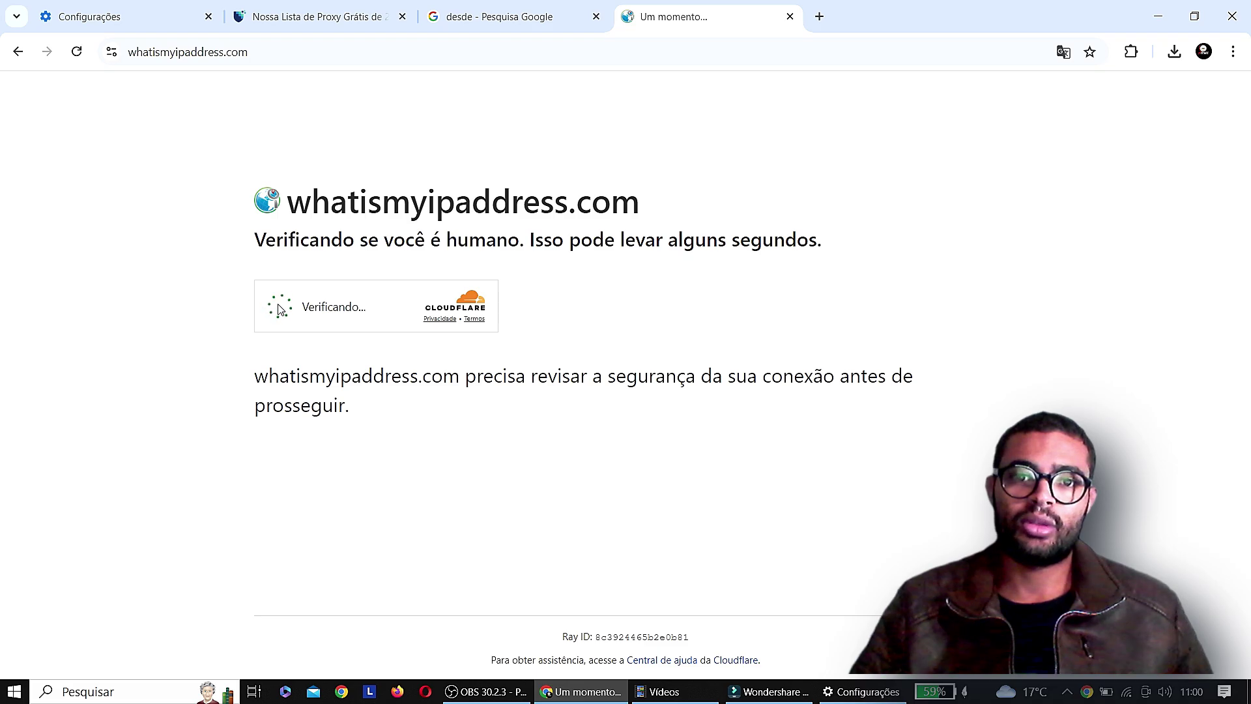
left_click(278, 307)
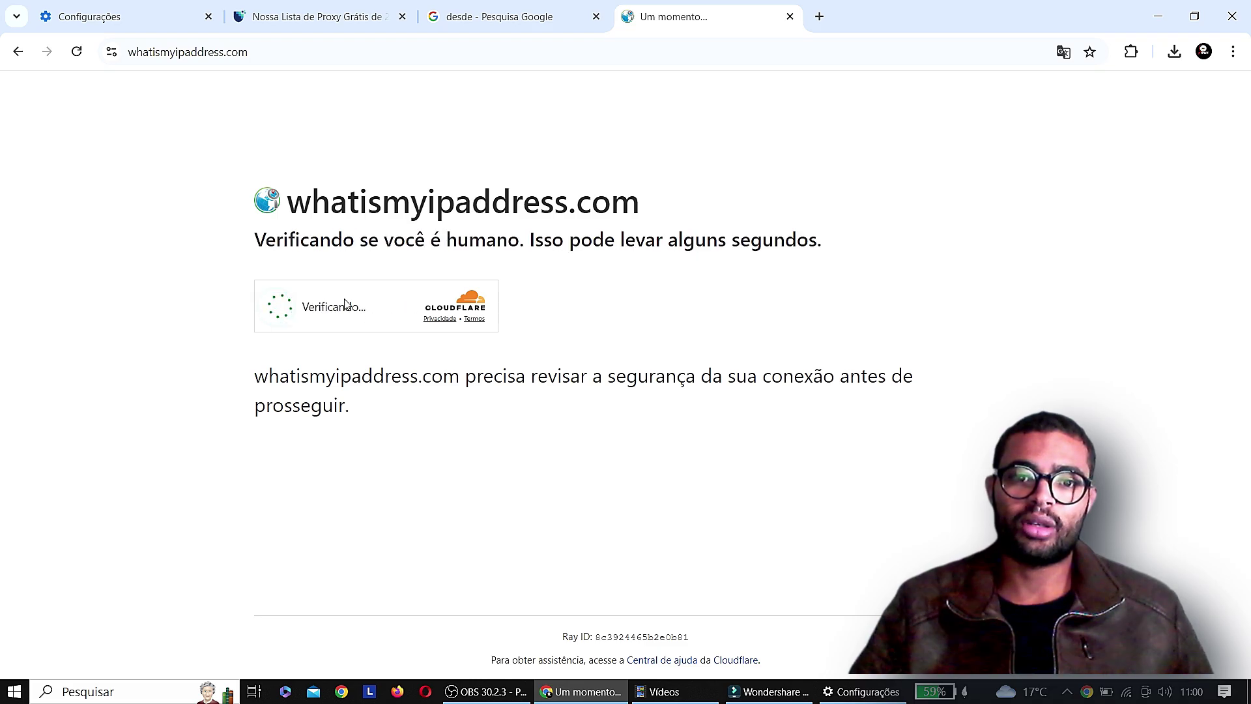